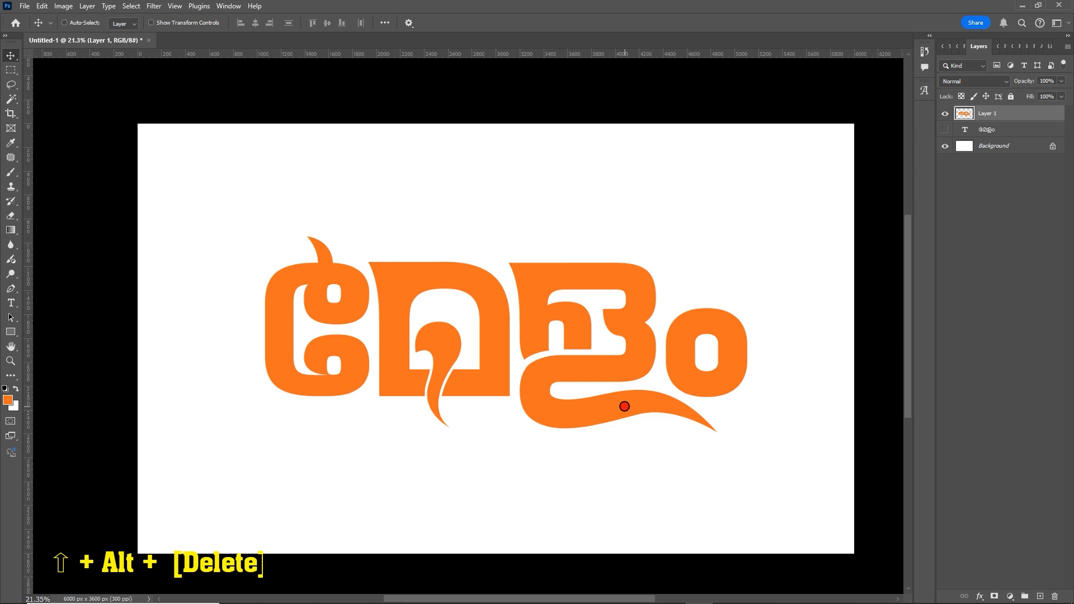
# Add a Bevel & Emboss effect to the orange lettering layer with Inner Bevel style, Chisel Hard technique, 100% depth and 250 px size
pyautogui.moveTo(624, 406); pyautogui.dragTo(653, 328)
pyautogui.scroll(2, 620, 368)
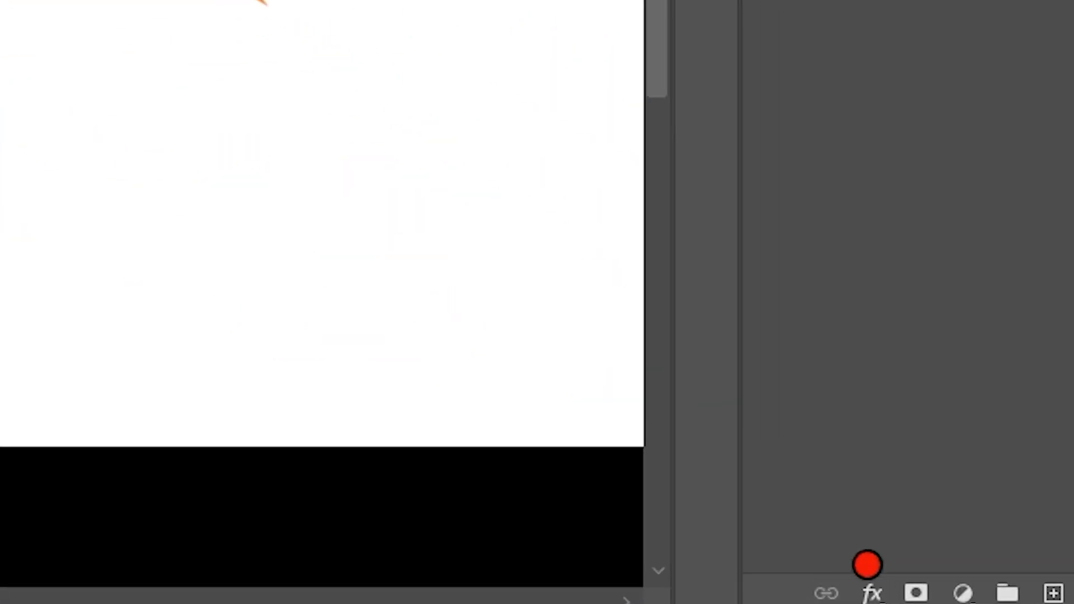
pyautogui.click(875, 590)
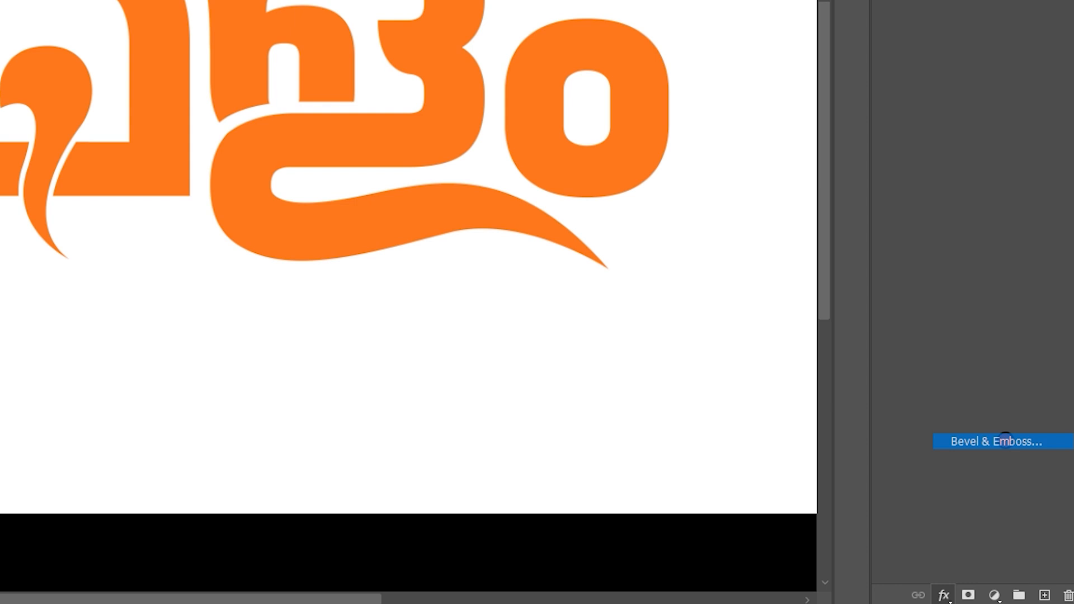
pyautogui.click(911, 319)
pyautogui.moveTo(630, 319); pyautogui.dragTo(664, 140)
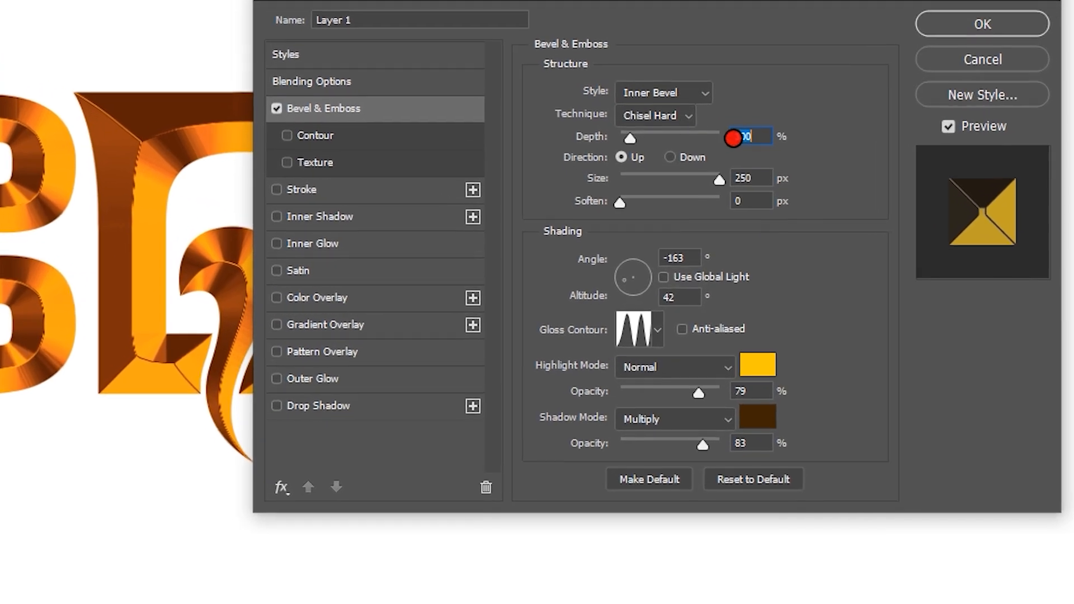
pyautogui.moveTo(719, 179); pyautogui.dragTo(837, 158)
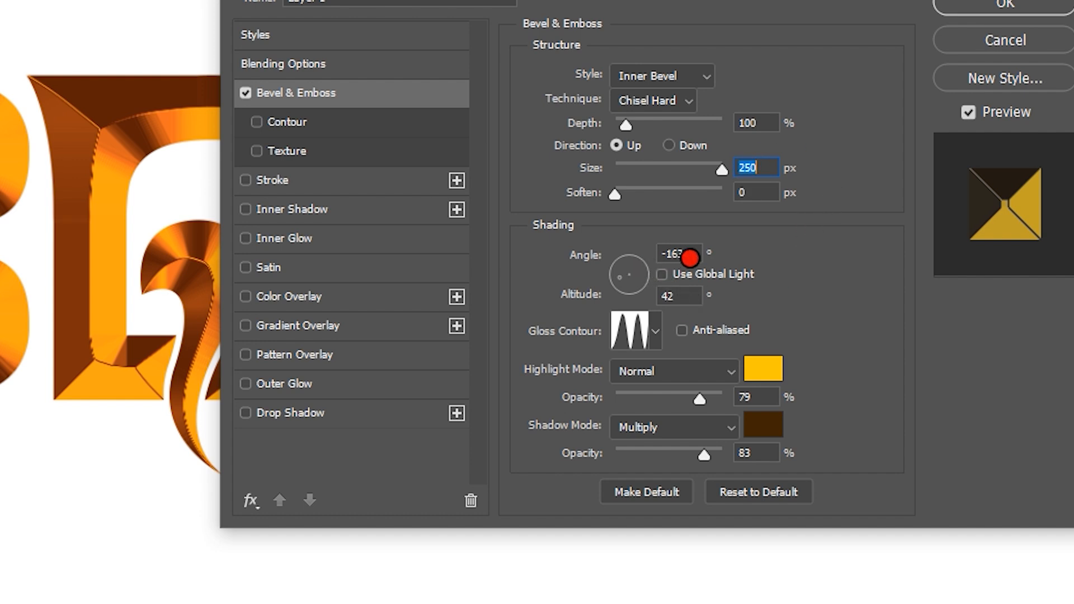
# Use a golden-yellow bevel highlight colour and choose the gloss contour preset with several repeating narrow peaks
pyautogui.click(761, 365)
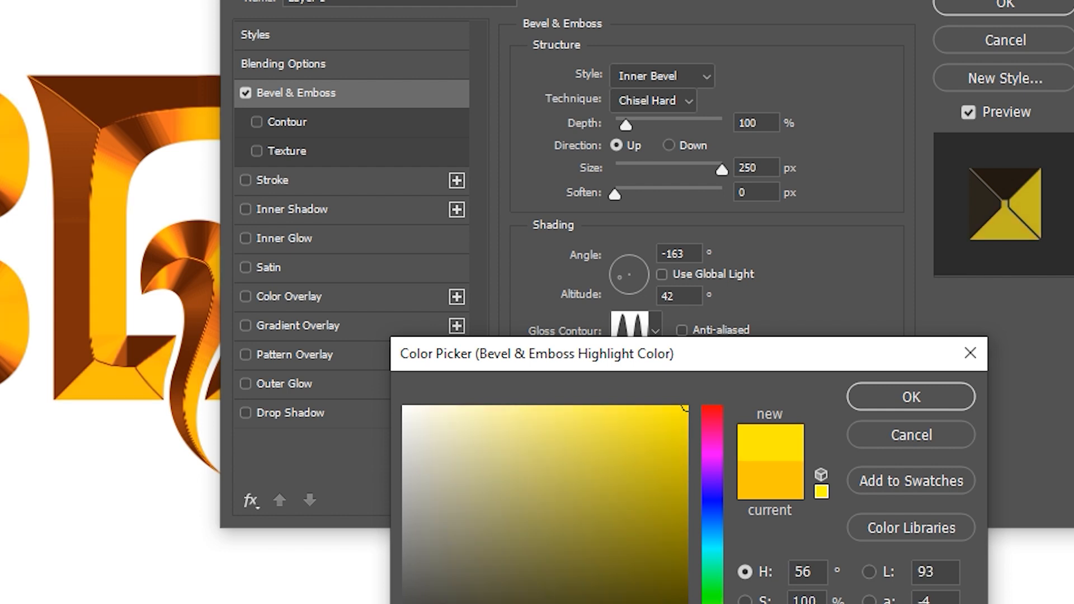
pyautogui.click(935, 402)
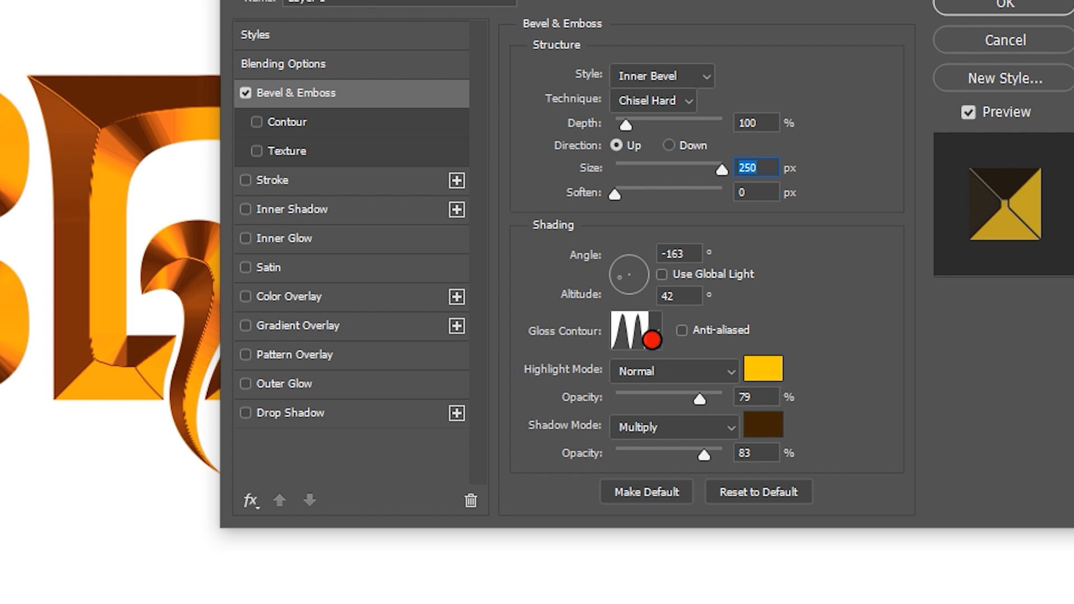
pyautogui.click(652, 334)
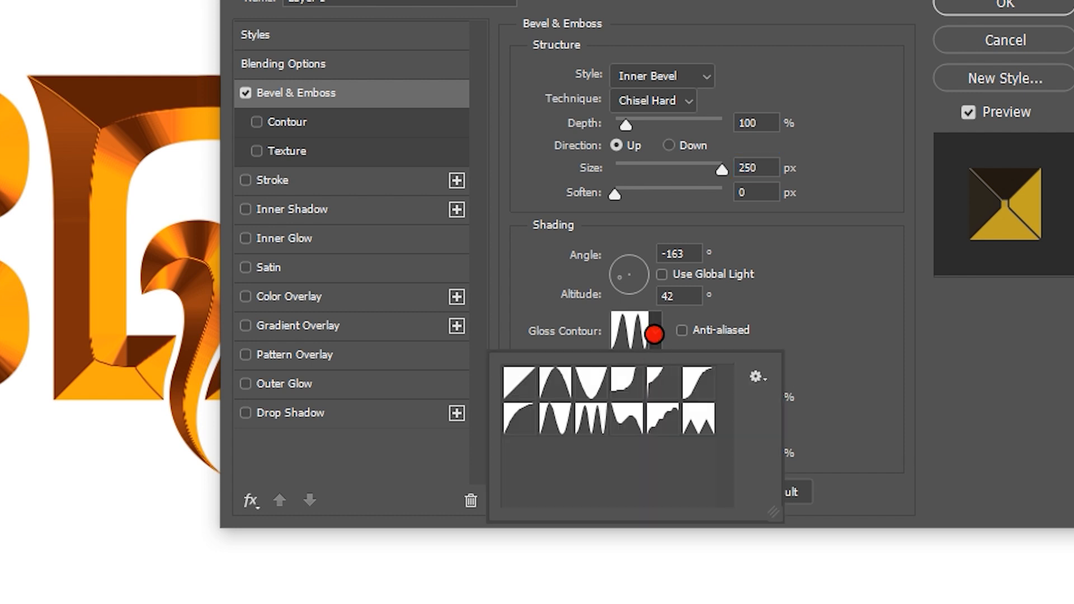
pyautogui.click(586, 419)
pyautogui.click(829, 398)
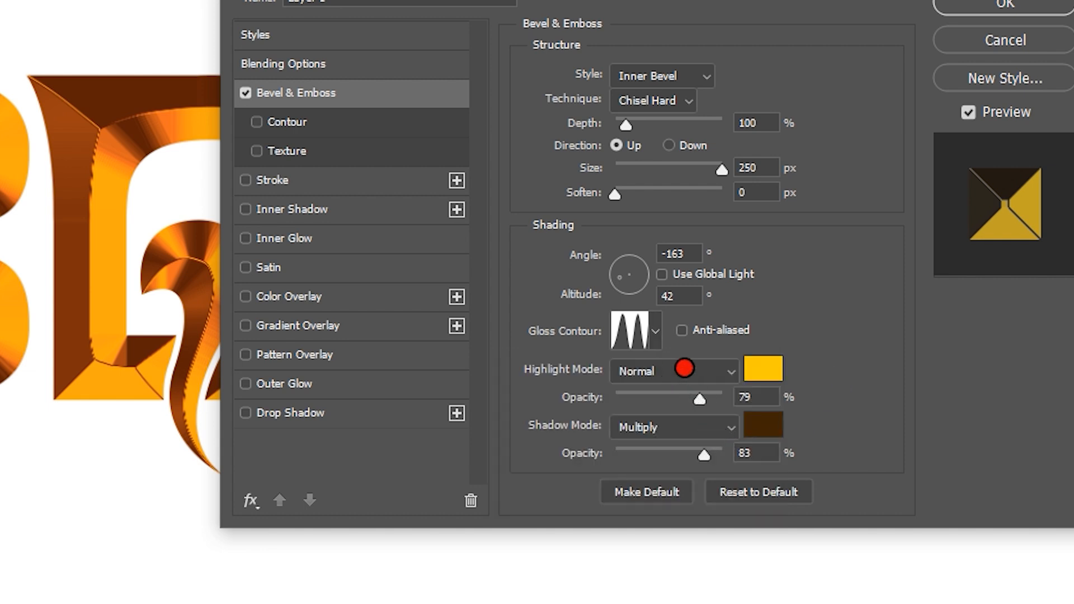
# Set the bevel shadow to Multiply with a dark brown colour and 80% opacity, and apply the layer style
pyautogui.click(688, 435)
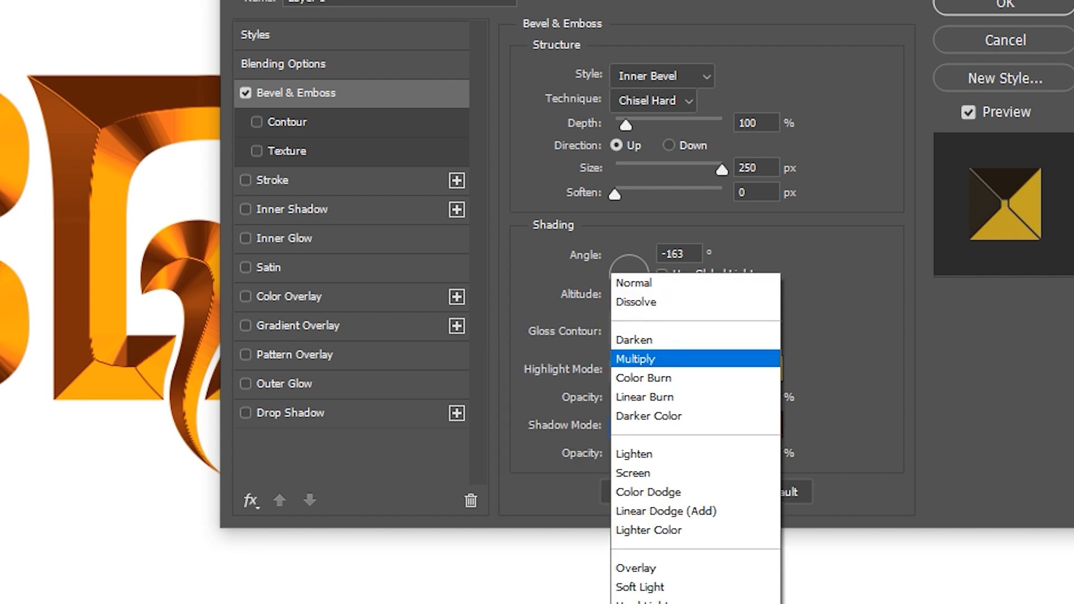
pyautogui.click(678, 360)
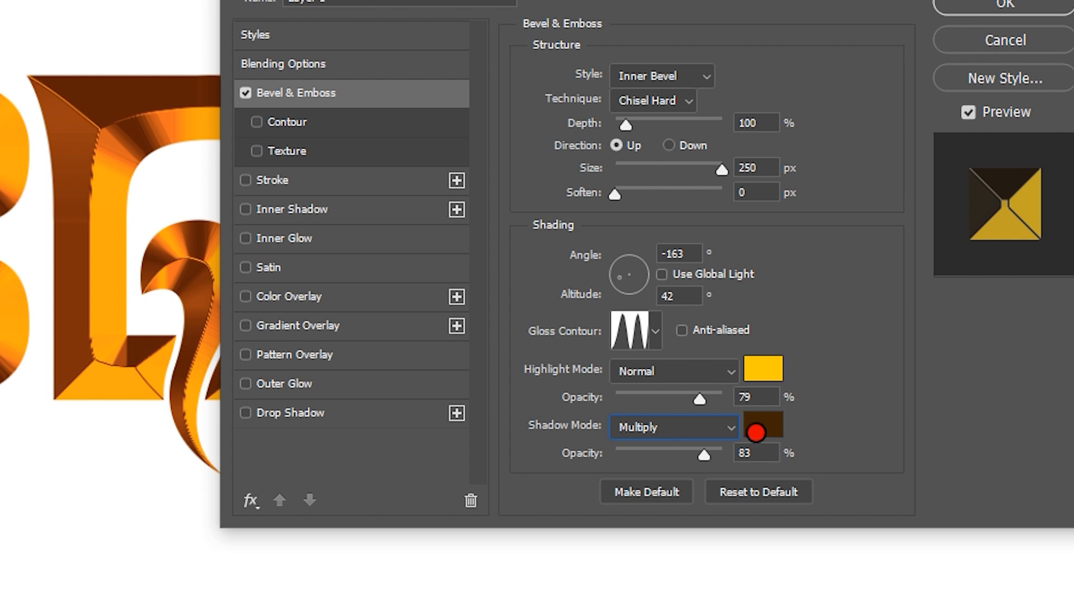
pyautogui.click(758, 430)
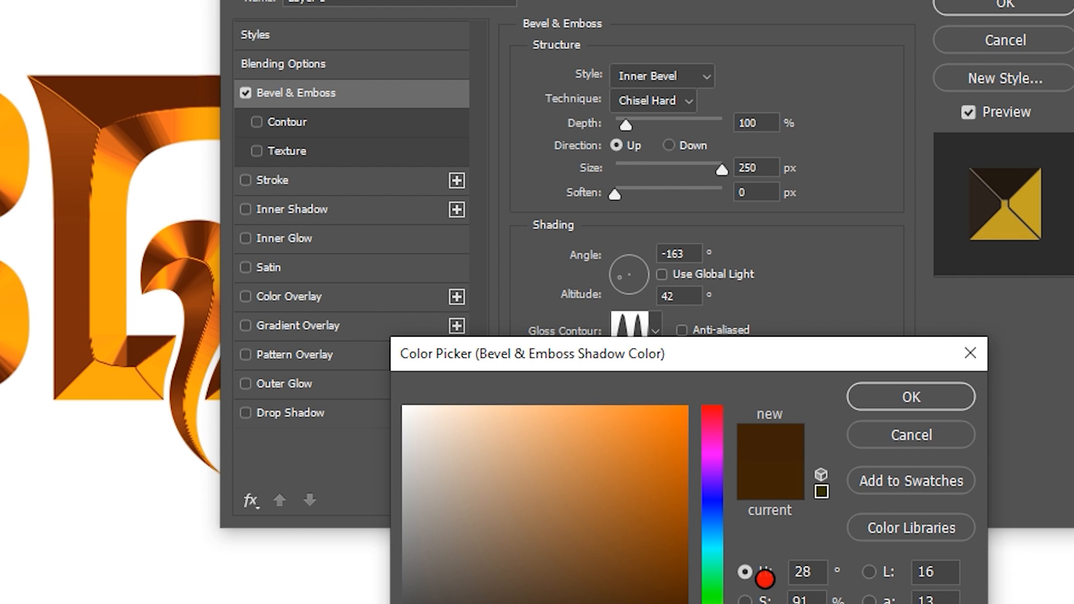
pyautogui.click(897, 396)
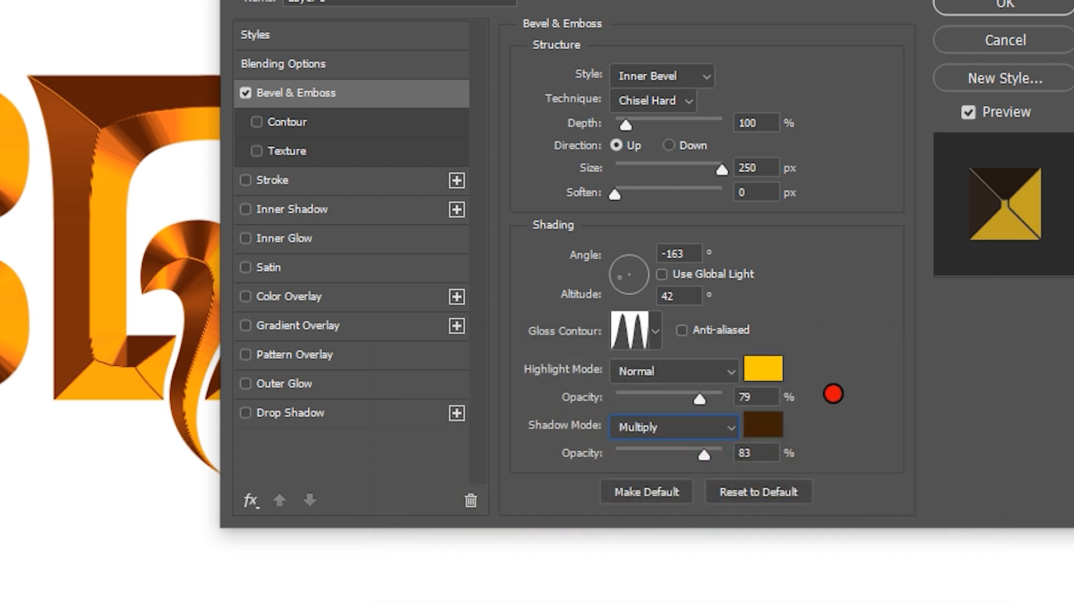
pyautogui.moveTo(698, 456)
pyautogui.mouseDown()
pyautogui.moveTo(667, 448)
pyautogui.moveTo(703, 452)
pyautogui.mouseUp()
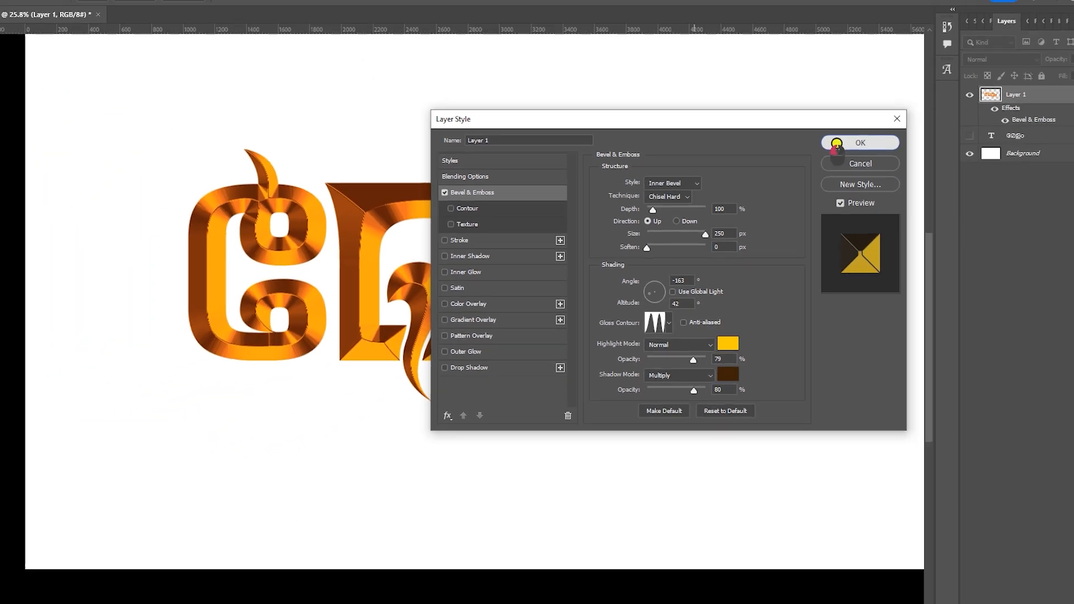
pyautogui.click(836, 143)
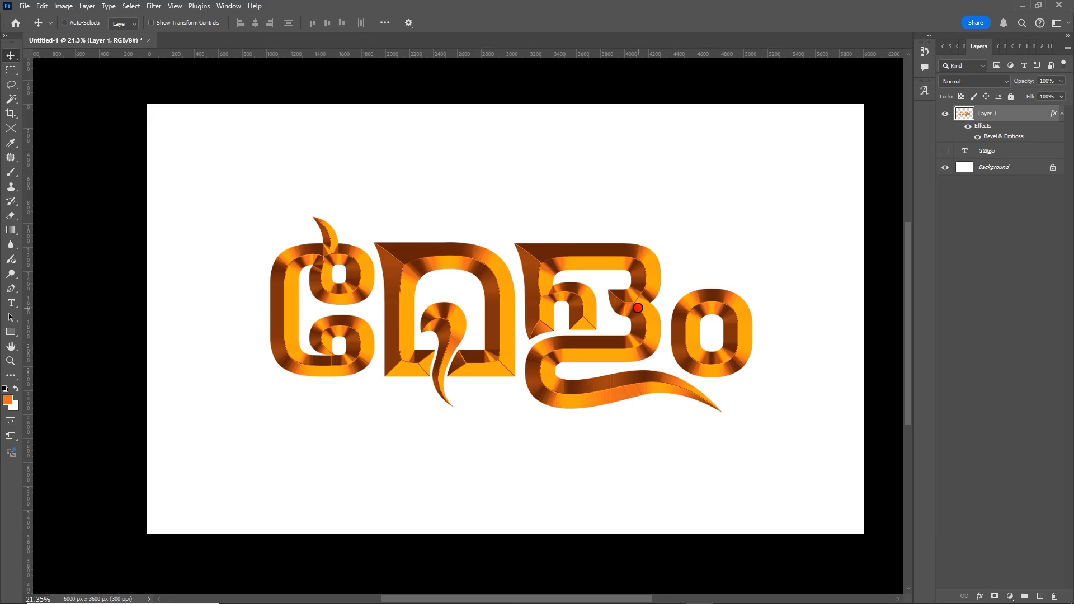
# Duplicate the bevelled lettering layer and hide the original Layer 1
pyautogui.scroll(2, 638, 308)
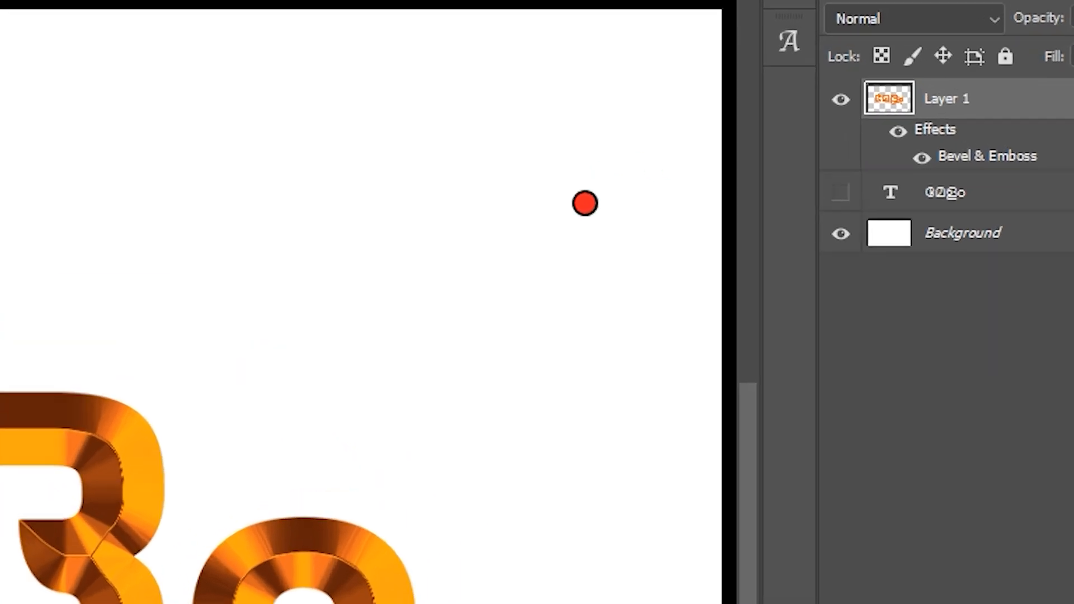
pyautogui.press('ctrl')
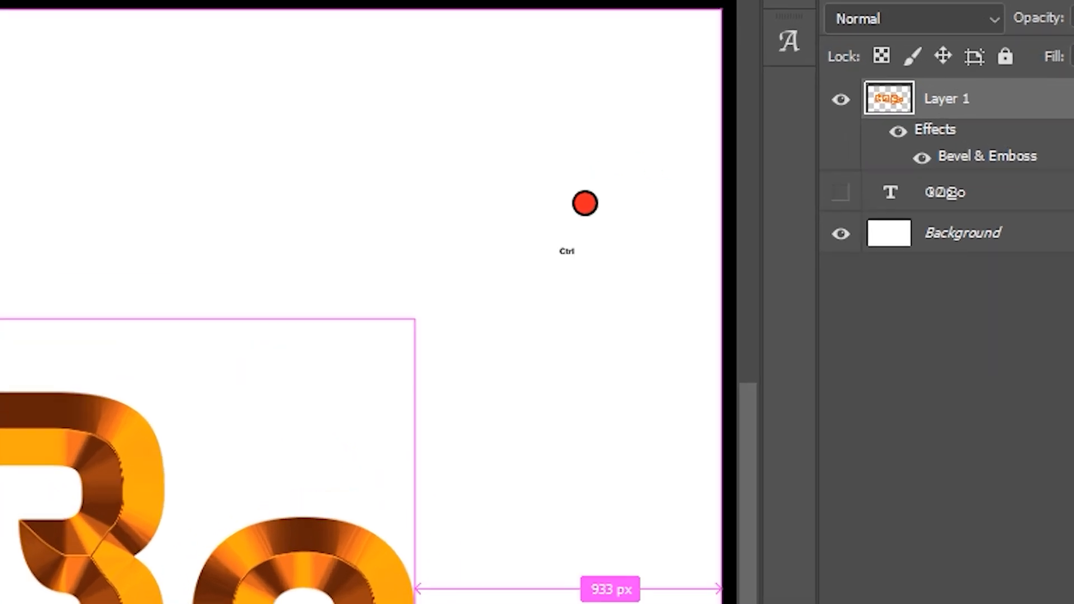
pyautogui.hotkey('ctrl', 'j')
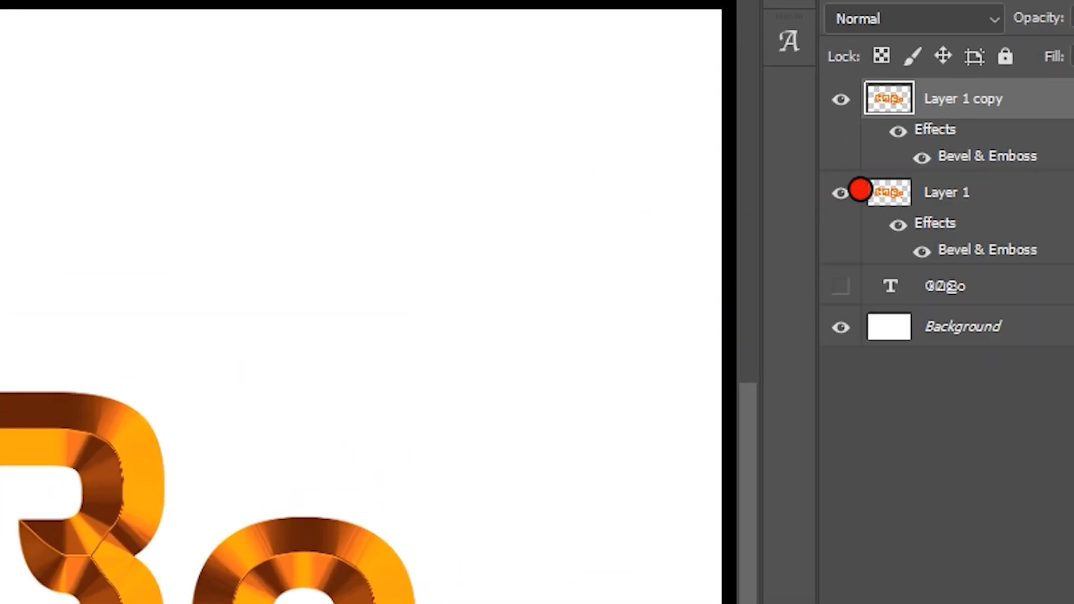
pyautogui.click(840, 194)
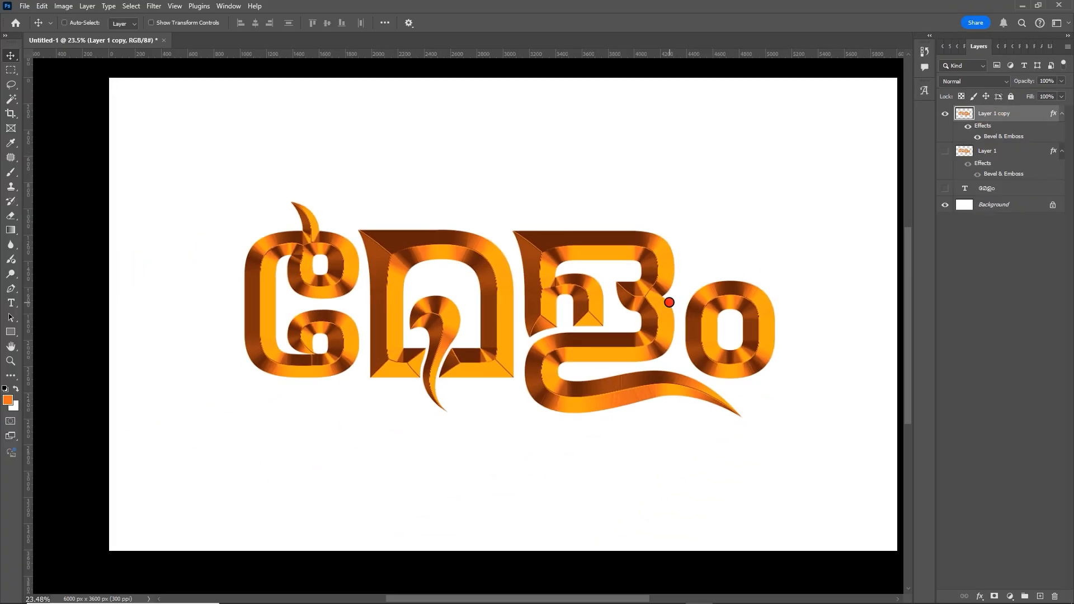
# Shift the duplicated lettering 5 px up and 5 px right with Free Transform, and convert it to a smart object
pyautogui.scroll(-1, 652, 305)
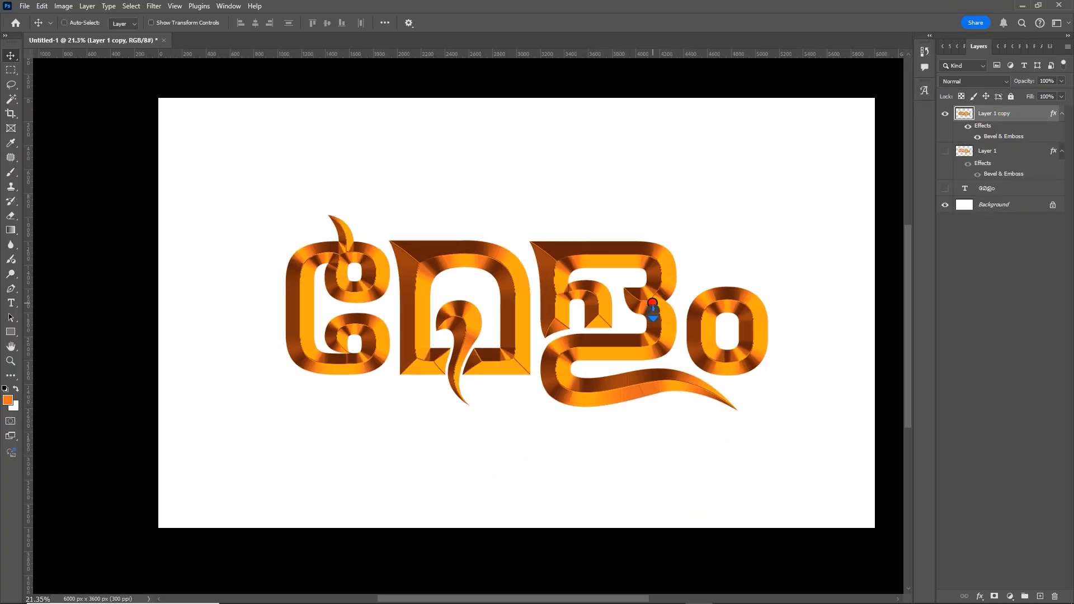
pyautogui.hscroll(1, 659, 324)
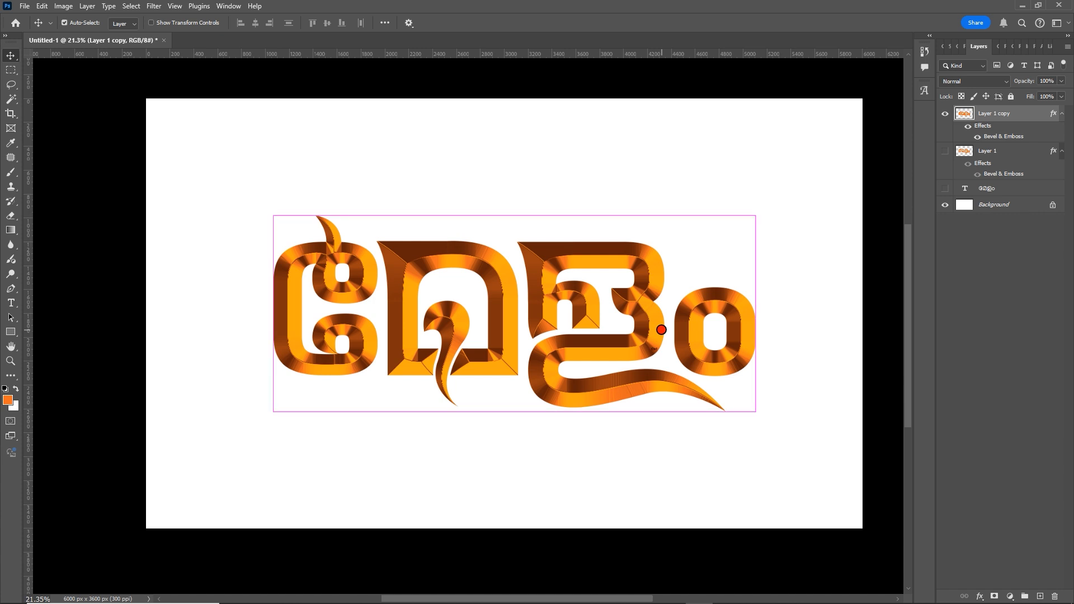
pyautogui.hotkey('ctrl', 't')
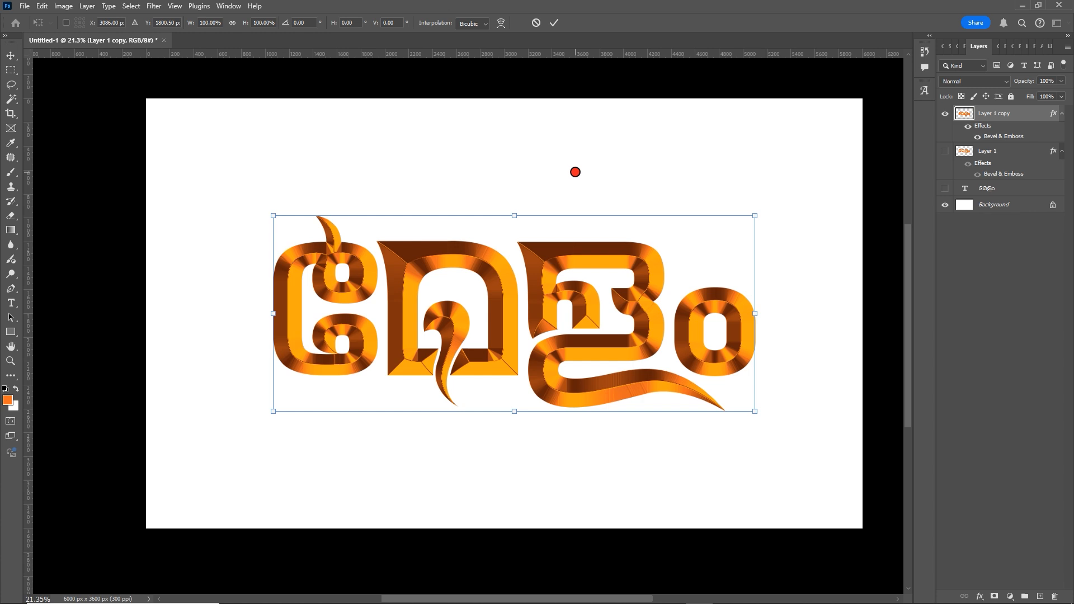
pyautogui.press('Up')
pyautogui.press('Up')
pyautogui.press('Up')
pyautogui.press('Up')
pyautogui.press('Up')
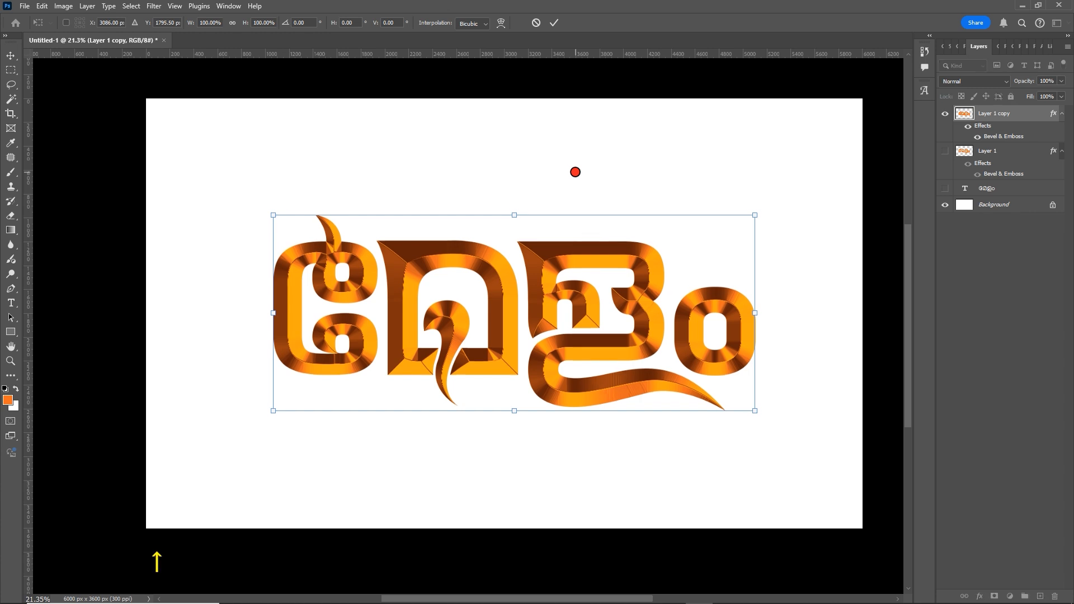
pyautogui.press('Right')
pyautogui.press('Right')
pyautogui.press('Right')
pyautogui.press('Right')
pyautogui.press('Right')
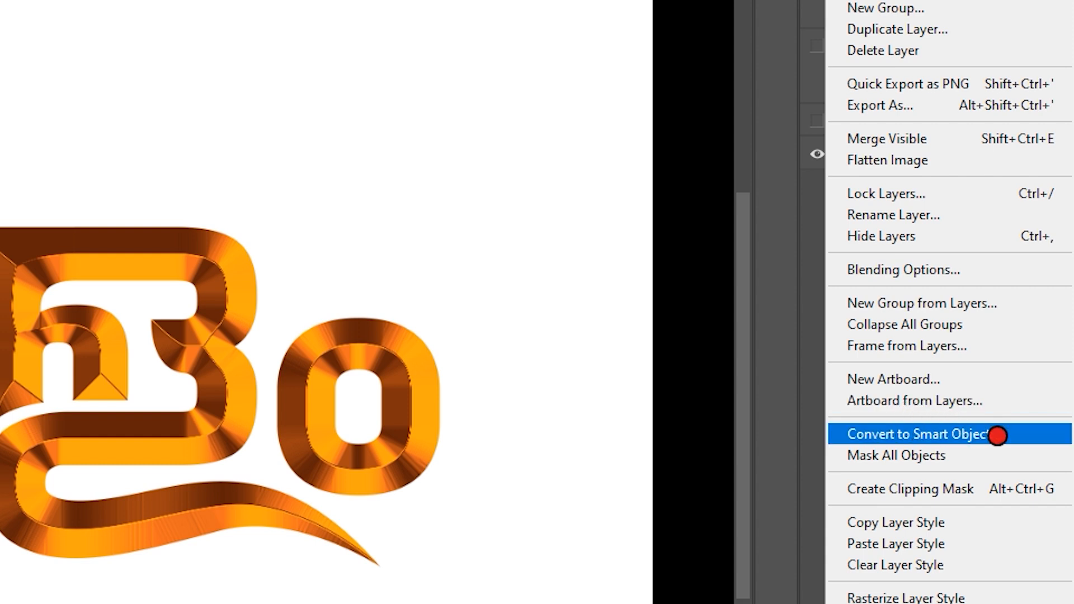
pyautogui.click(985, 434)
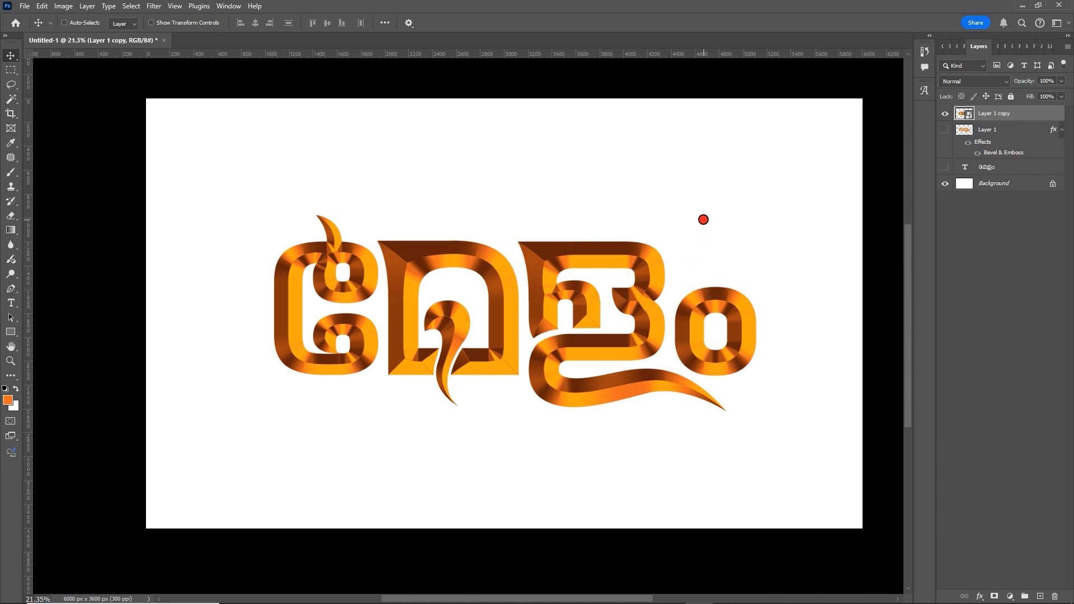
# Repeat the transform on successive duplicates to extrude the lettering into 30 stacked copies, deleting the surplus topmost one
pyautogui.press('ctrl')
pyautogui.hotkey('ctrl', 'shift', 'alt', 't')
pyautogui.hotkey('ctrl', 'shift', 'alt', 't')
pyautogui.hotkey('ctrl', 'shift', 'alt', 't')
pyautogui.hotkey('ctrl', 'shift', 'alt', 't')
pyautogui.hotkey('ctrl', 'shift', 'alt', 't')
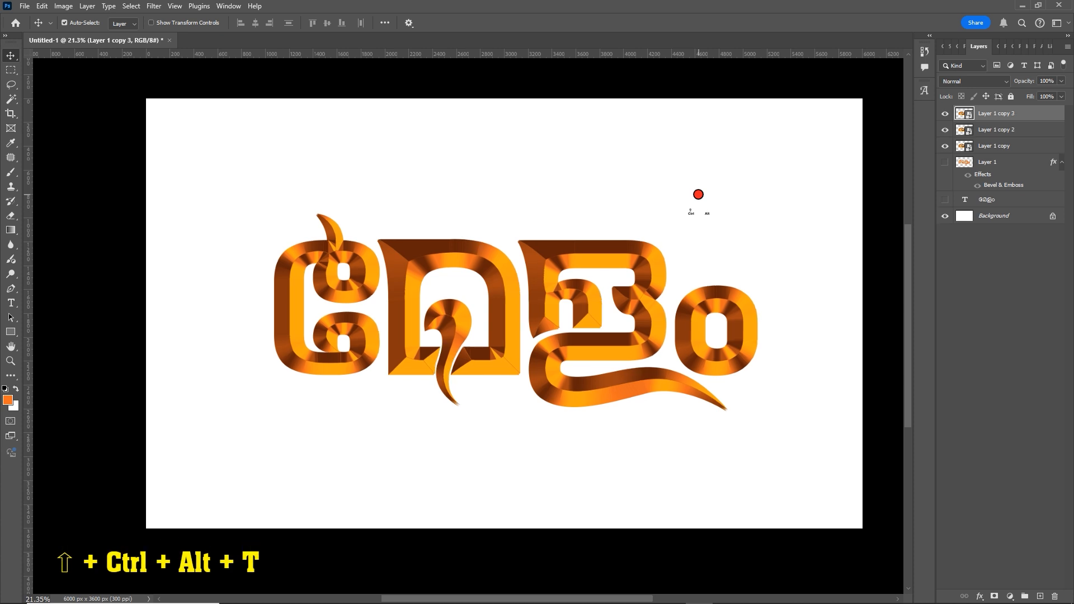
pyautogui.hotkey('ctrl', 'shift', 'alt', 't')
pyautogui.hotkey('ctrl', 'shift', 'alt', 't')
pyautogui.hotkey('ctrl', 'shift', 'alt', 't')
pyautogui.hotkey('ctrl', 'shift', 'alt', 't')
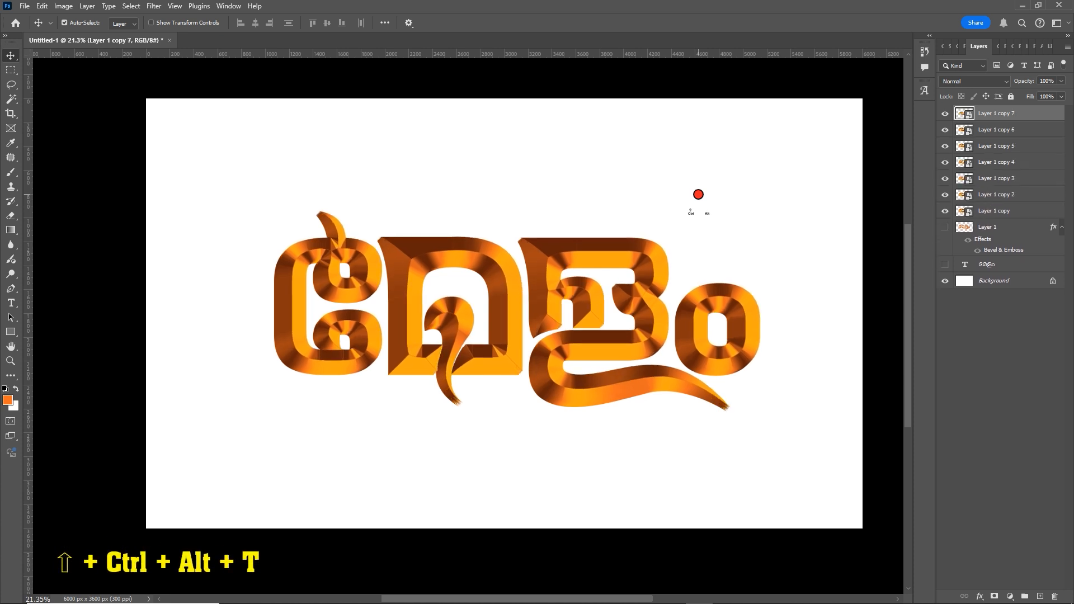
pyautogui.hotkey('ctrl', 'shift', 'alt', 't')
pyautogui.hotkey('ctrl', 'shift', 'alt', 't')
pyautogui.hotkey('ctrl', 'shift', 'alt', 't')
pyautogui.hotkey('ctrl', 'shift', 'alt', 't')
pyautogui.hotkey('ctrl', 'shift', 'alt', 't')
pyautogui.hotkey('ctrl', 'shift', 'alt', 't')
pyautogui.hotkey('ctrl', 'shift', 'alt', 't')
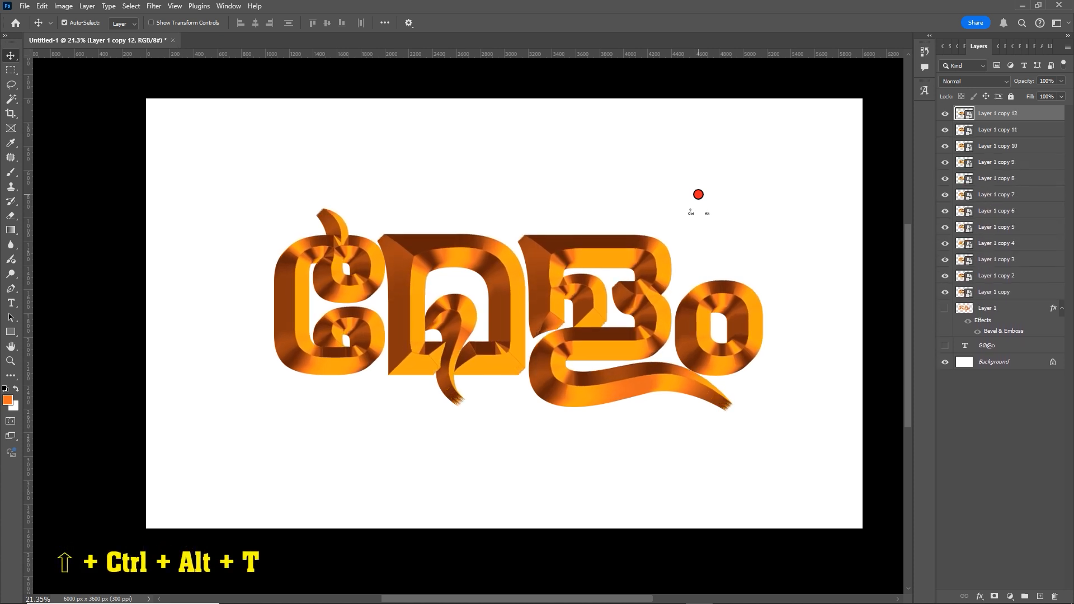
pyautogui.hotkey('ctrl', 'shift', 'alt', 't')
pyautogui.hotkey('ctrl', 'shift', 'alt', 't')
pyautogui.hotkey('ctrl', 'shift', 'alt', 't')
pyautogui.hotkey('ctrl', 'shift', 'alt', 't')
pyautogui.hotkey('ctrl', 'shift', 'alt', 't')
pyautogui.hotkey('ctrl', 'shift', 'alt', 't')
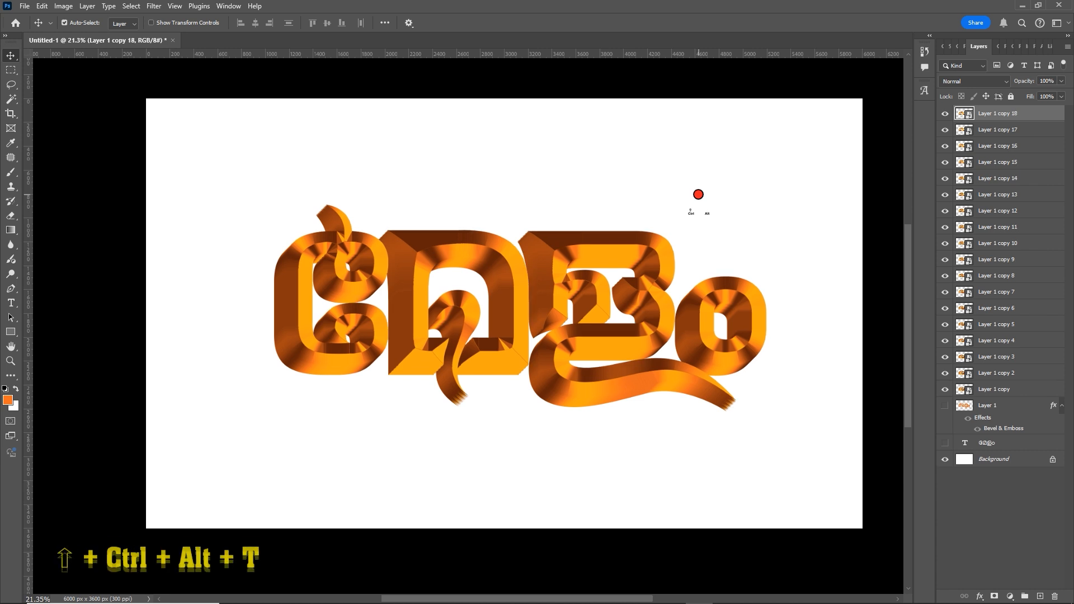
pyautogui.hotkey('ctrl', 'shift', 'alt', 't')
pyautogui.hotkey('ctrl', 'shift', 'alt', 't')
pyautogui.hotkey('ctrl', 'shift', 'alt', 't')
pyautogui.hotkey('ctrl', 'shift', 'alt', 't')
pyautogui.hotkey('ctrl', 'shift', 'alt', 't')
pyautogui.hotkey('ctrl', 'shift', 'alt', 't')
pyautogui.hotkey('ctrl', 'shift', 'alt', 't')
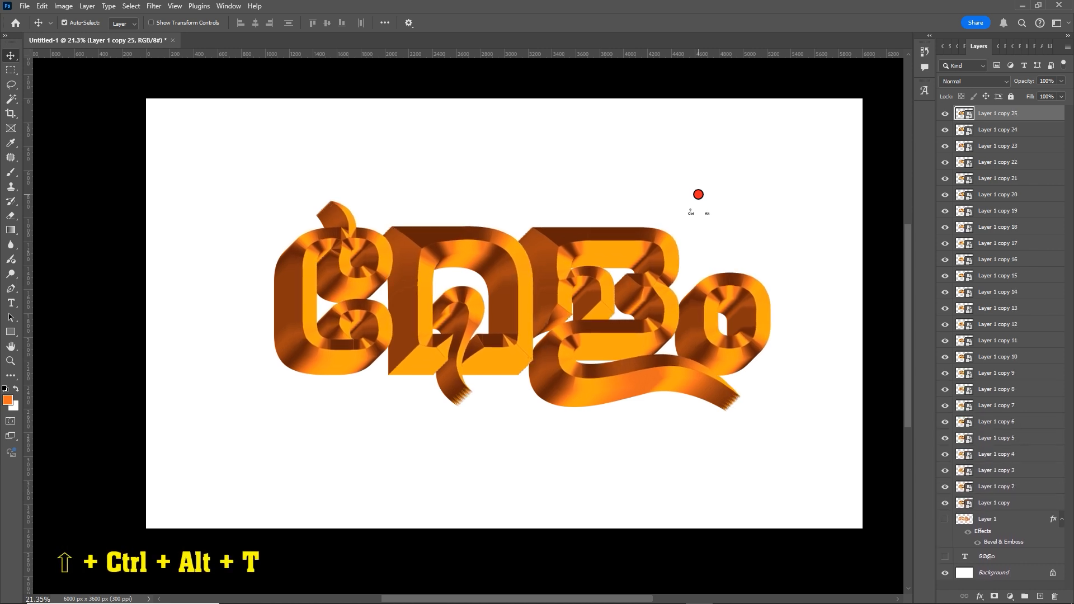
pyautogui.hotkey('ctrl', 'shift', 'alt', 't')
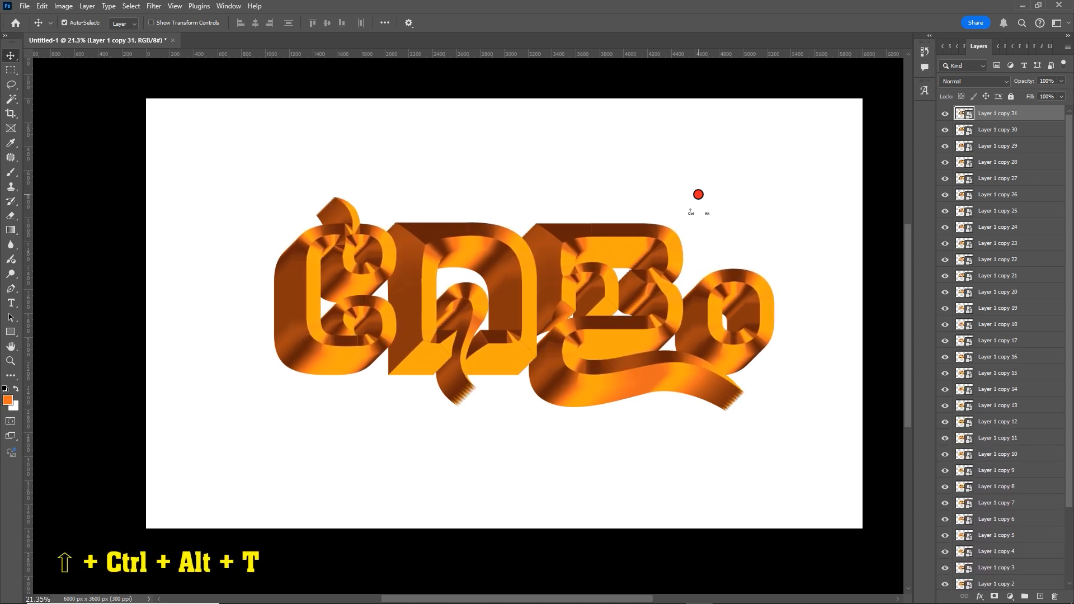
pyautogui.press('BackSpace')
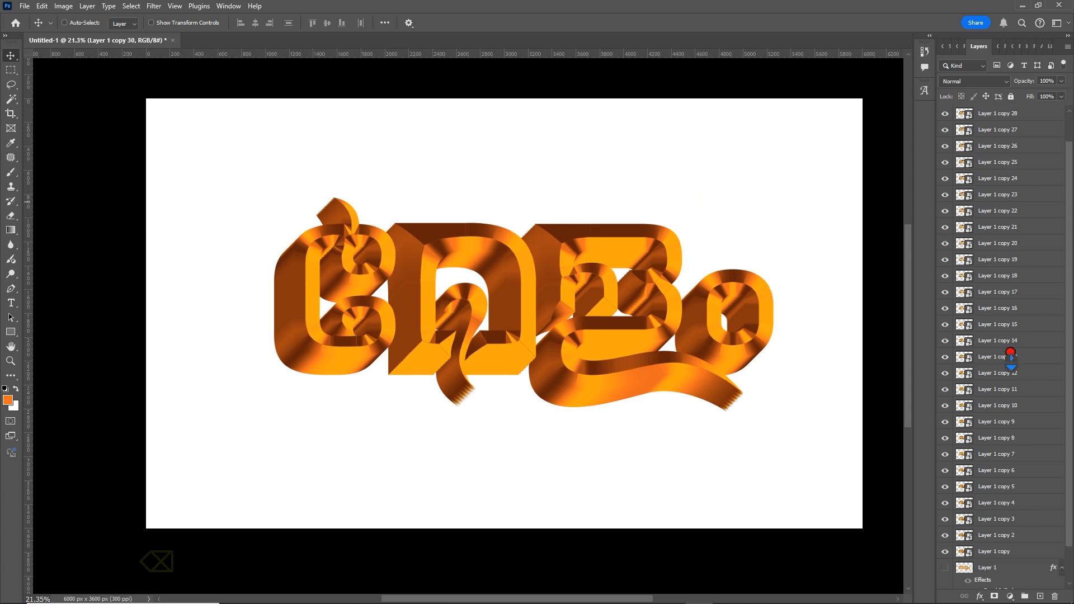
# Rasterize the middle copy of the extrusion stack, Layer 1 copy 15, and set its blend mode to Overlay
pyautogui.scroll(-3, 1011, 358)
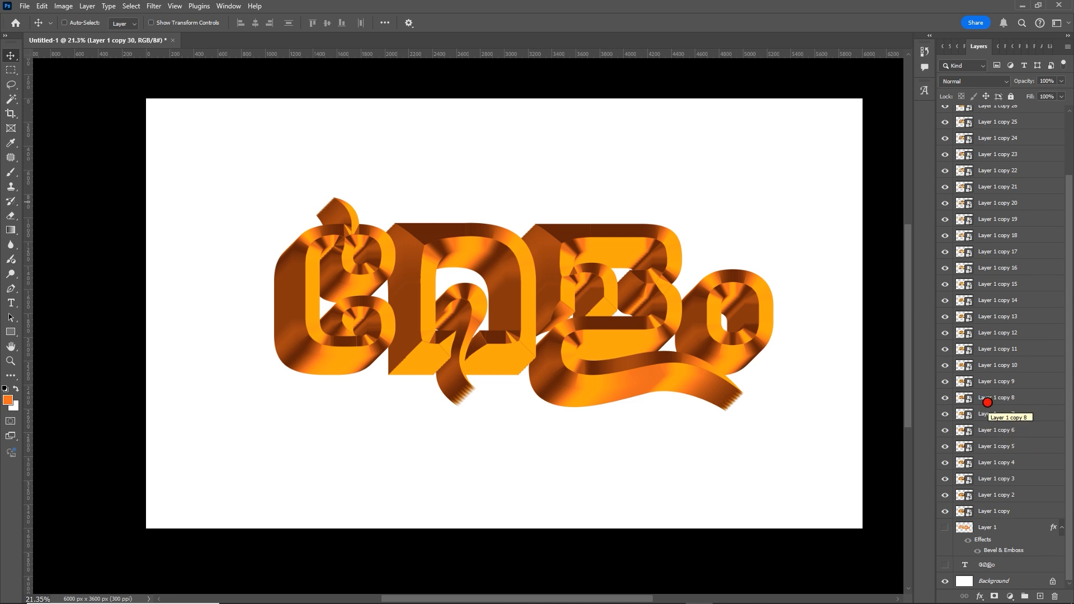
pyautogui.scroll(1, 1017, 170)
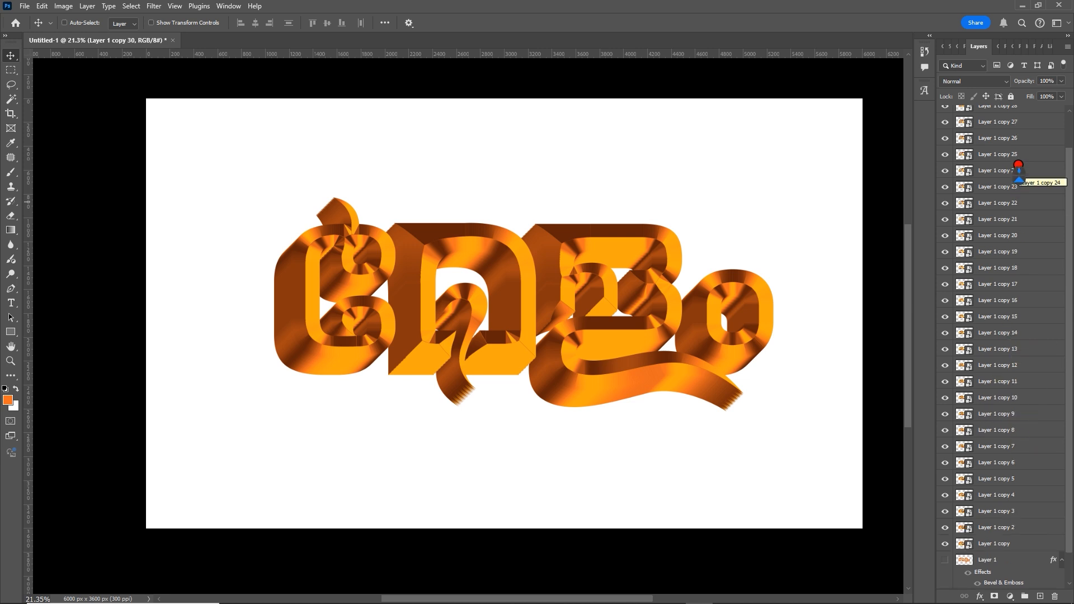
pyautogui.scroll(2, 1018, 169)
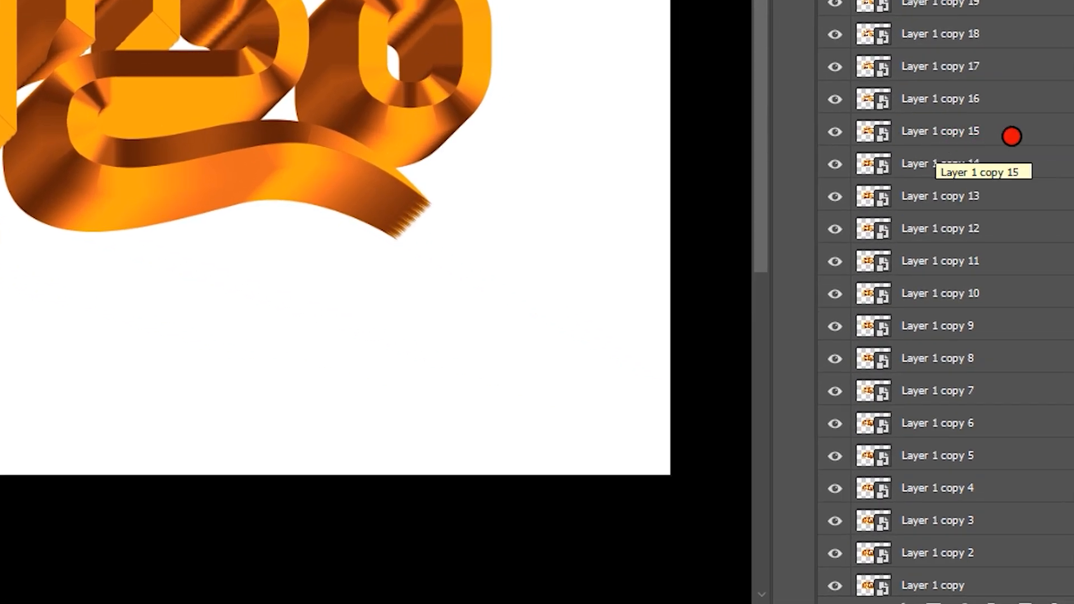
pyautogui.click(940, 128)
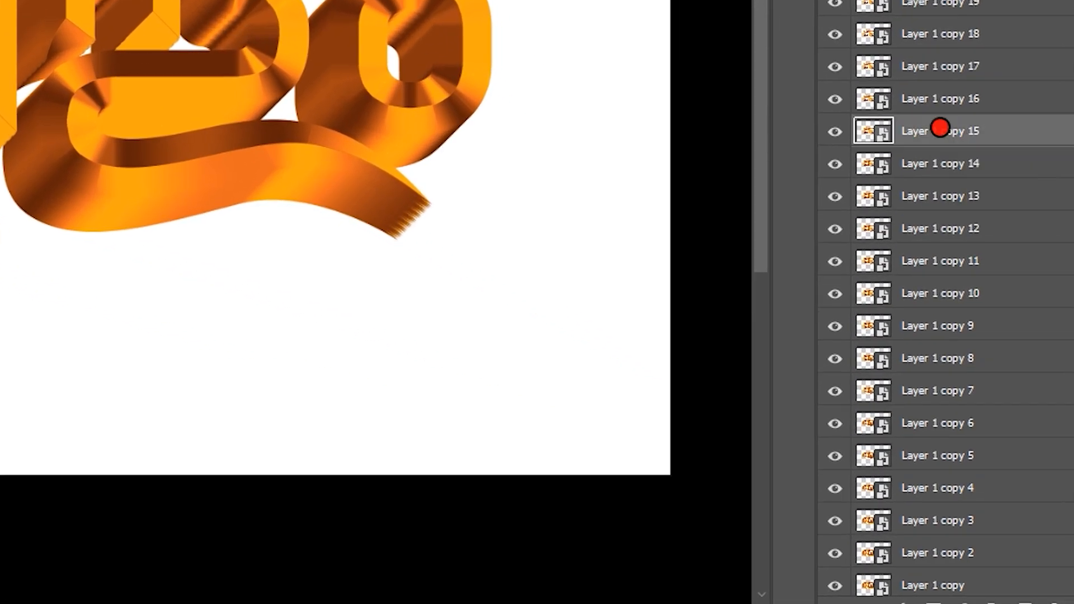
pyautogui.rightClick(937, 129)
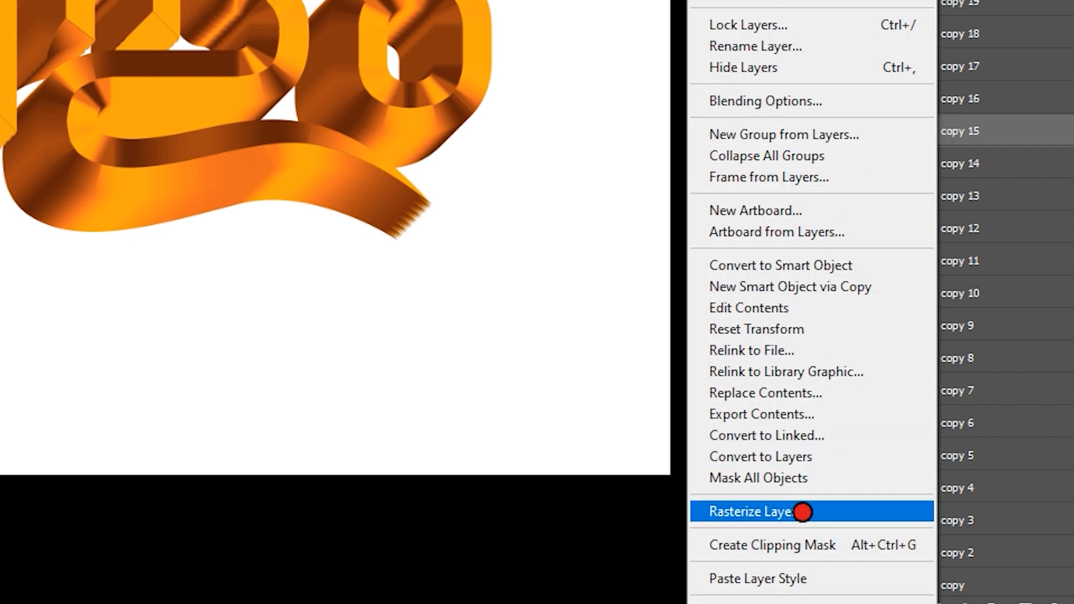
pyautogui.click(802, 511)
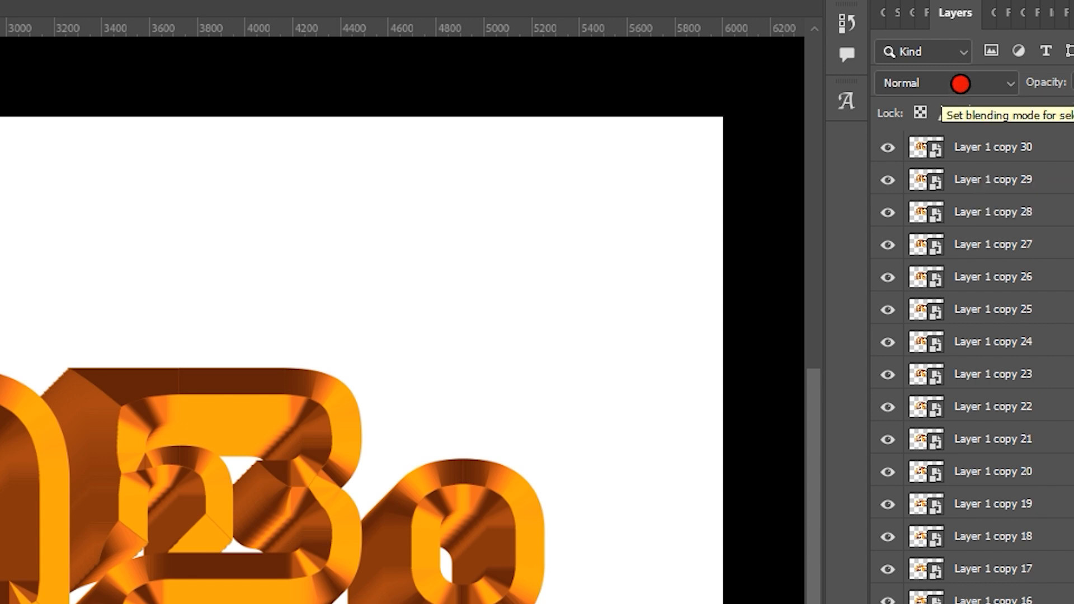
pyautogui.click(959, 82)
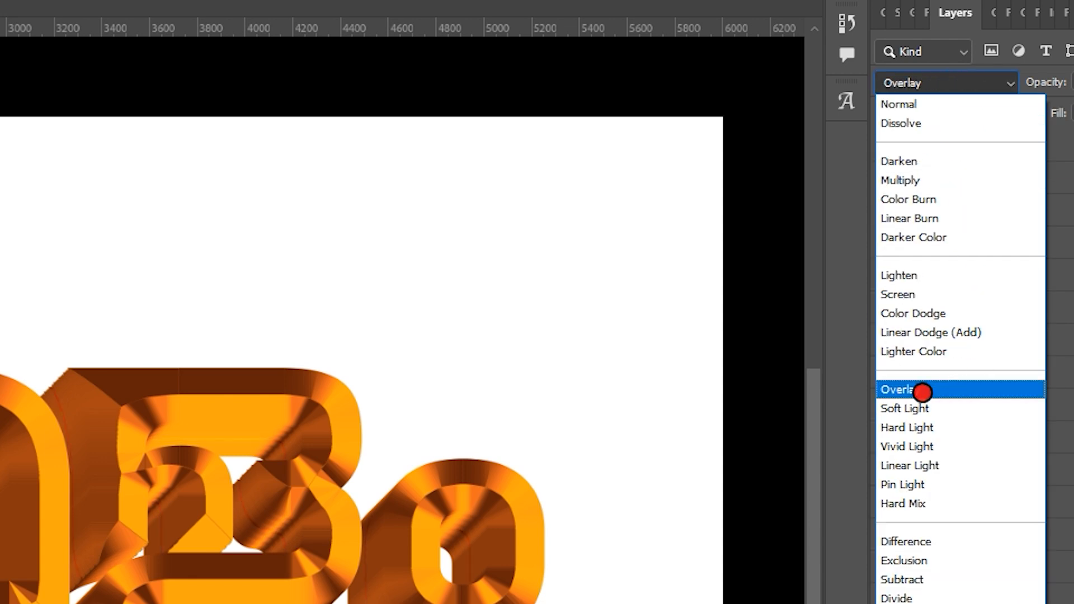
pyautogui.click(946, 390)
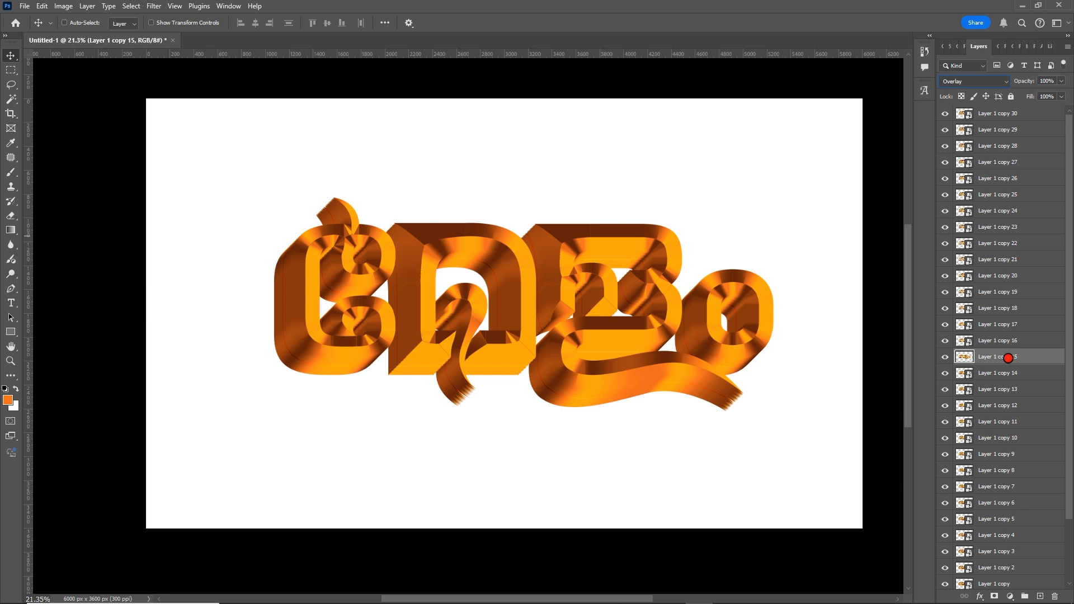
# Confirm white (ffffff) as the background colour and fill only the existing pixels of Layer 1 copy 15 with it
pyautogui.click(16, 405)
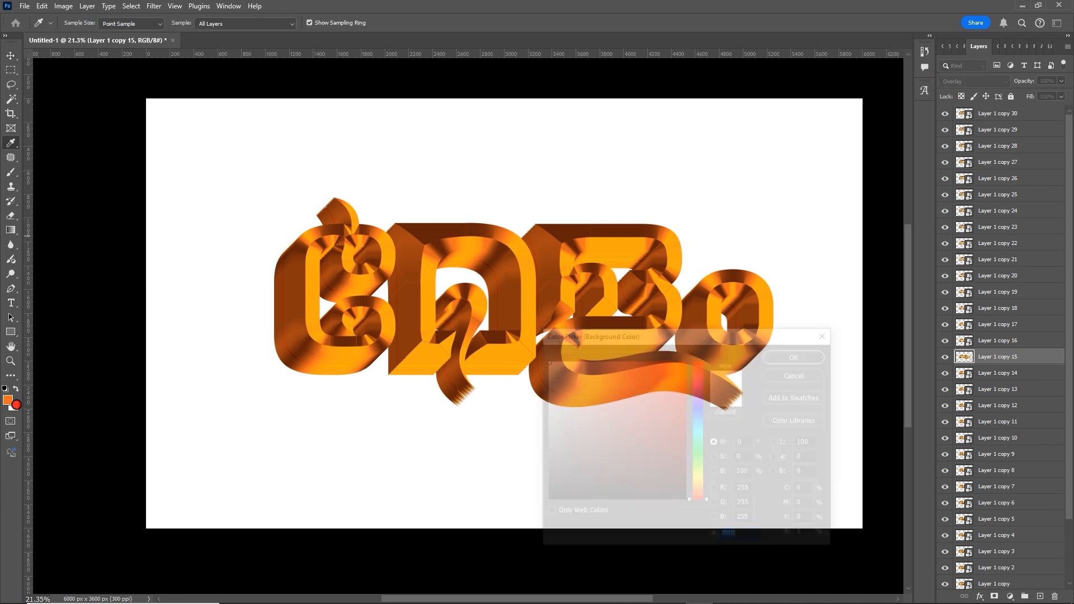
pyautogui.moveTo(590, 404); pyautogui.dragTo(539, 342)
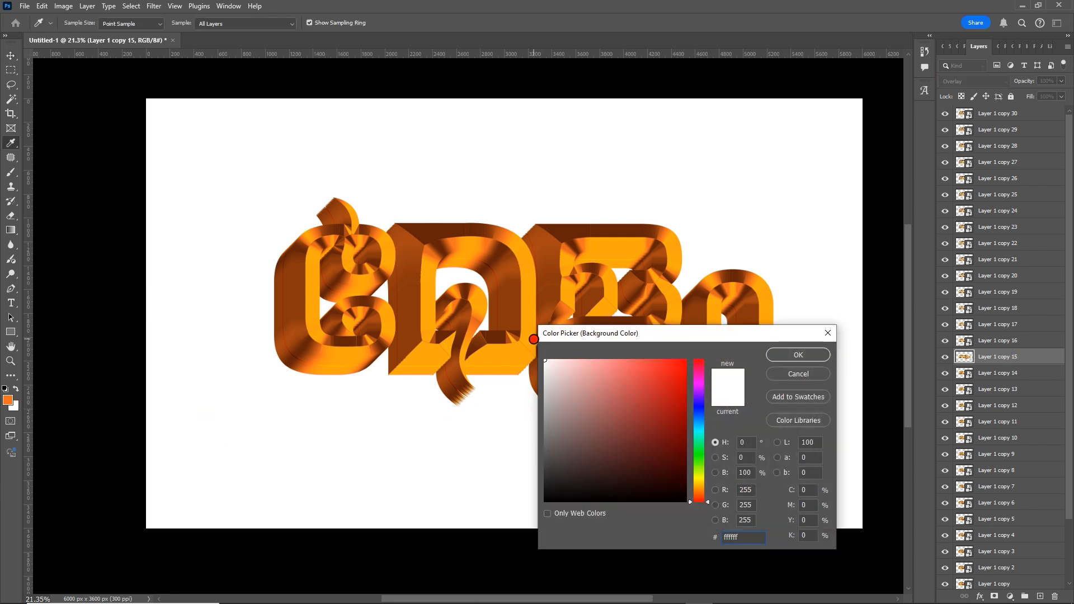
pyautogui.click(821, 361)
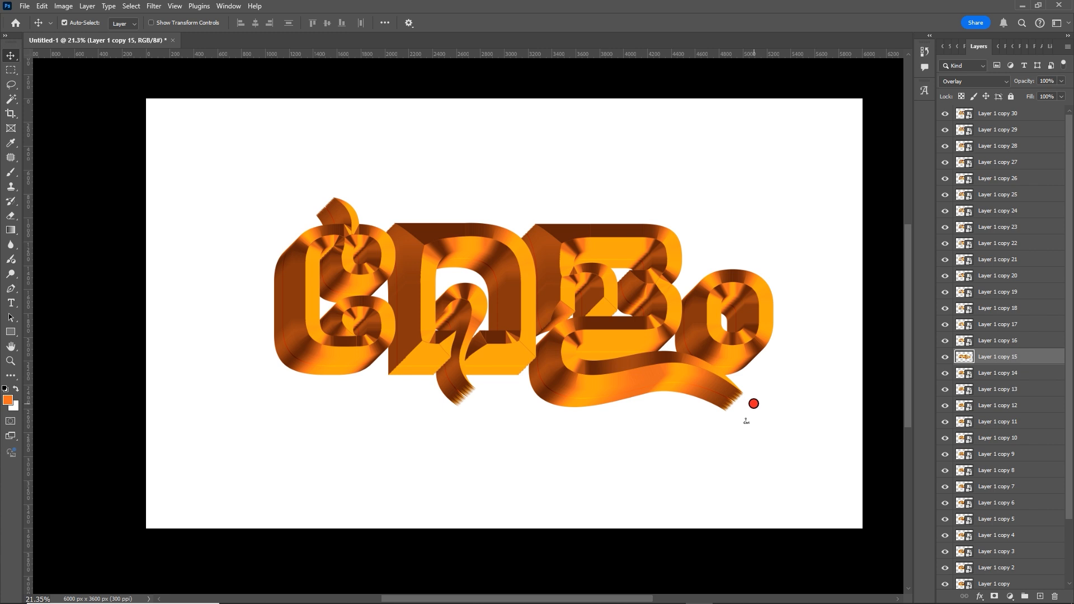
pyautogui.hotkey('ctrl', 'shift', 'Delete')
pyautogui.scroll(4, 370, 391)
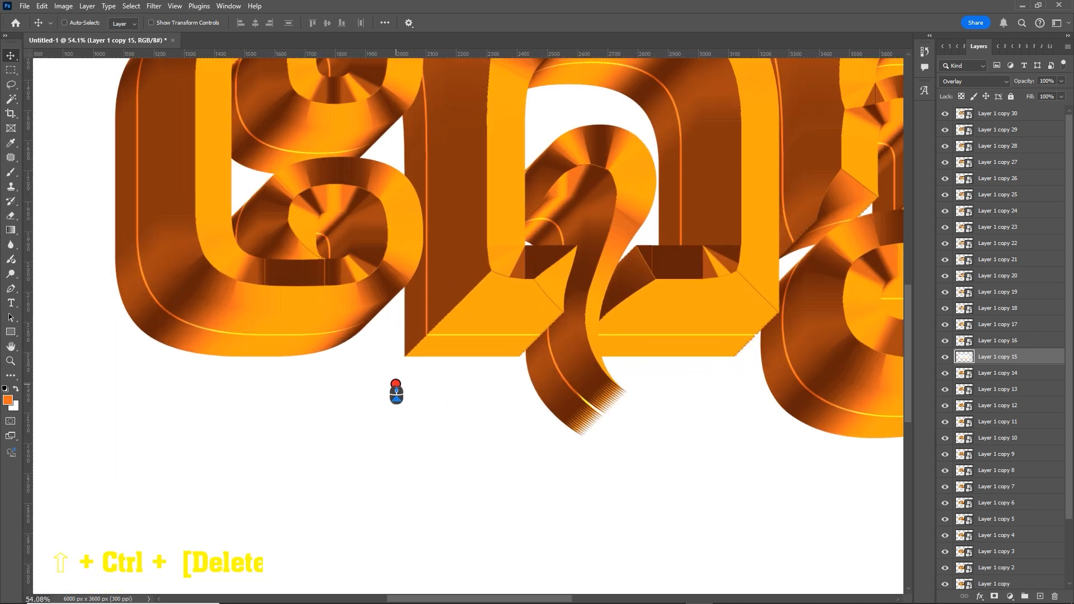
pyautogui.scroll(2, 461, 328)
pyautogui.hscroll(3, 514, 383)
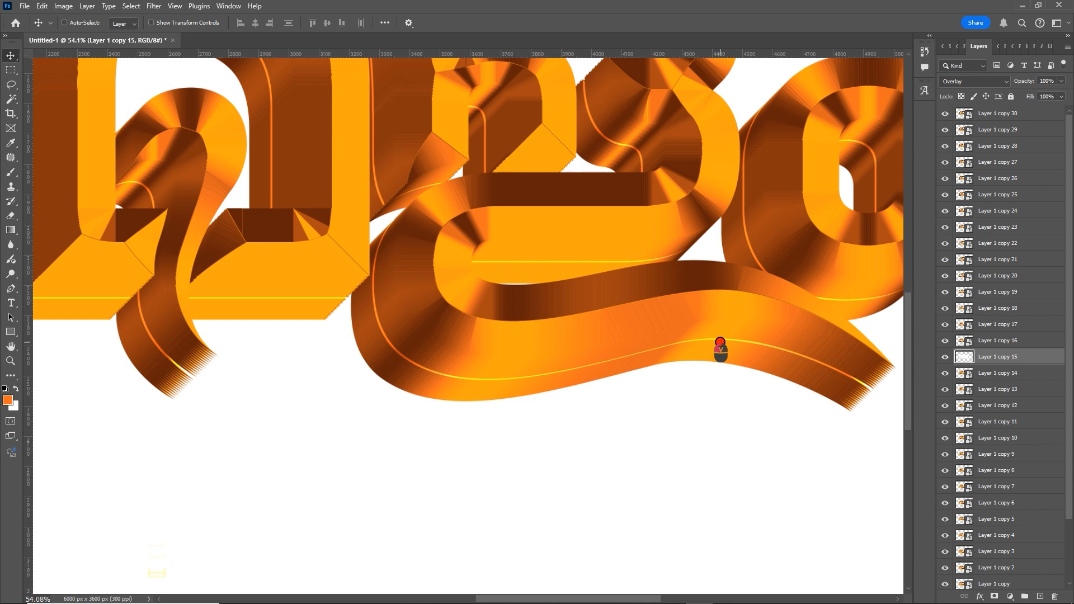
pyautogui.scroll(-2, 631, 369)
pyautogui.scroll(-4, 319, 376)
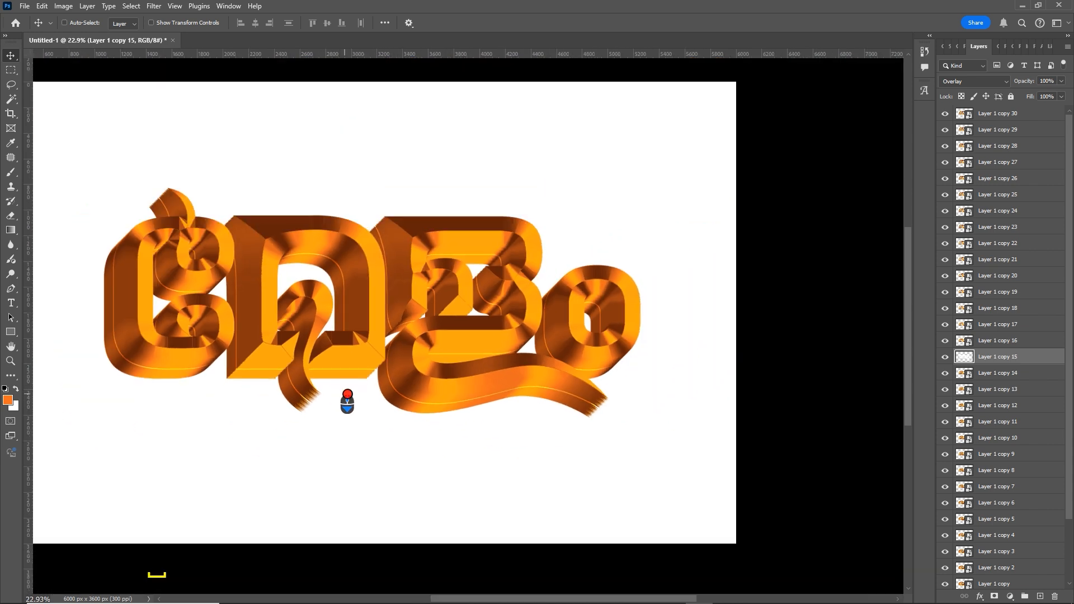
pyautogui.scroll(-2, 347, 400)
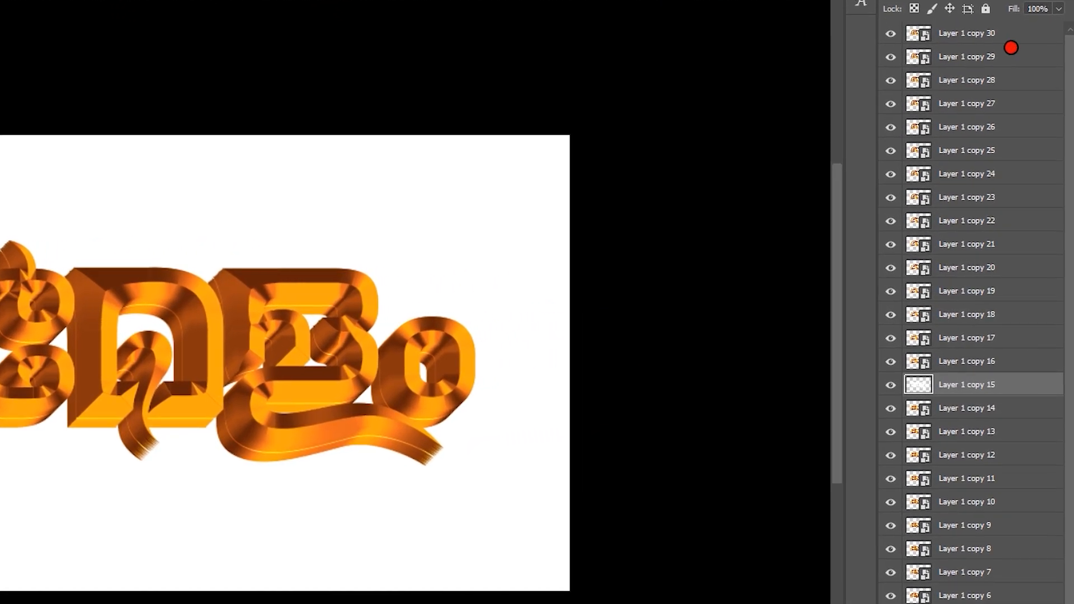
pyautogui.click(1008, 48)
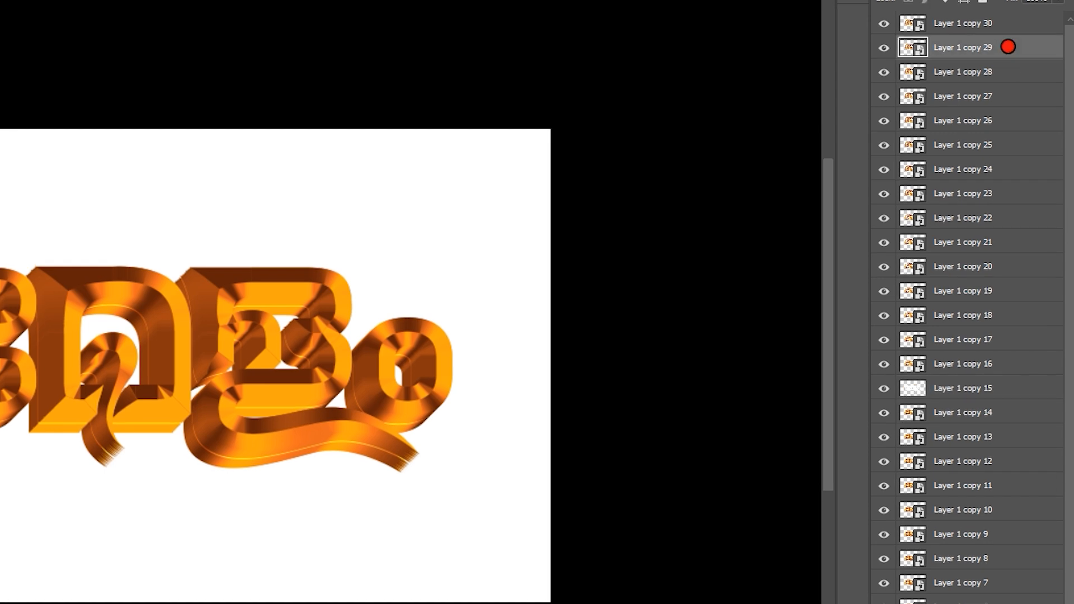
pyautogui.scroll(-3, 978, 143)
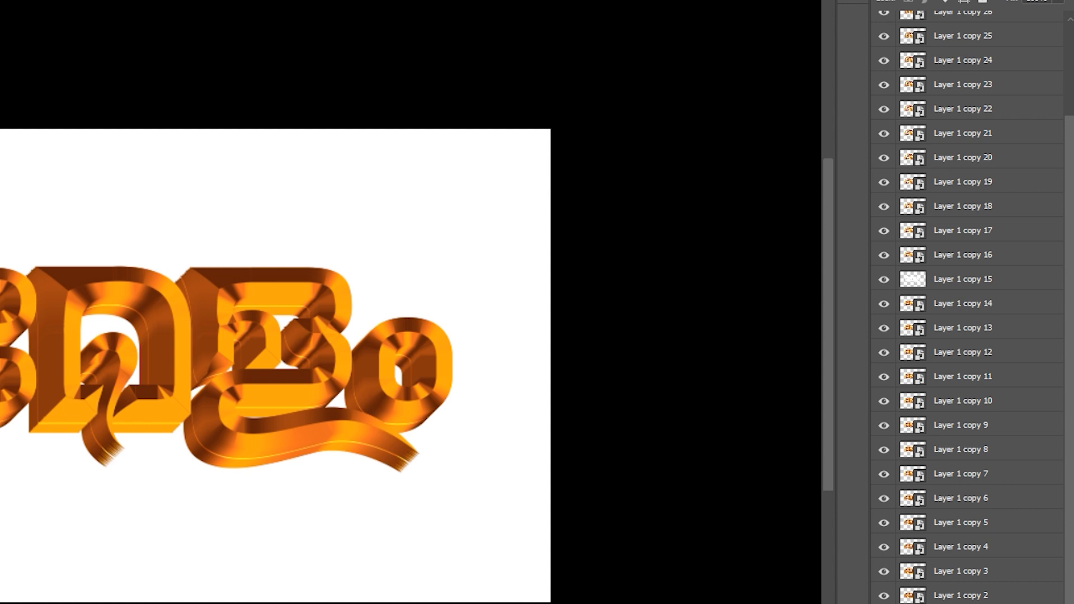
pyautogui.scroll(3, 999, 559)
pyautogui.click(990, 49)
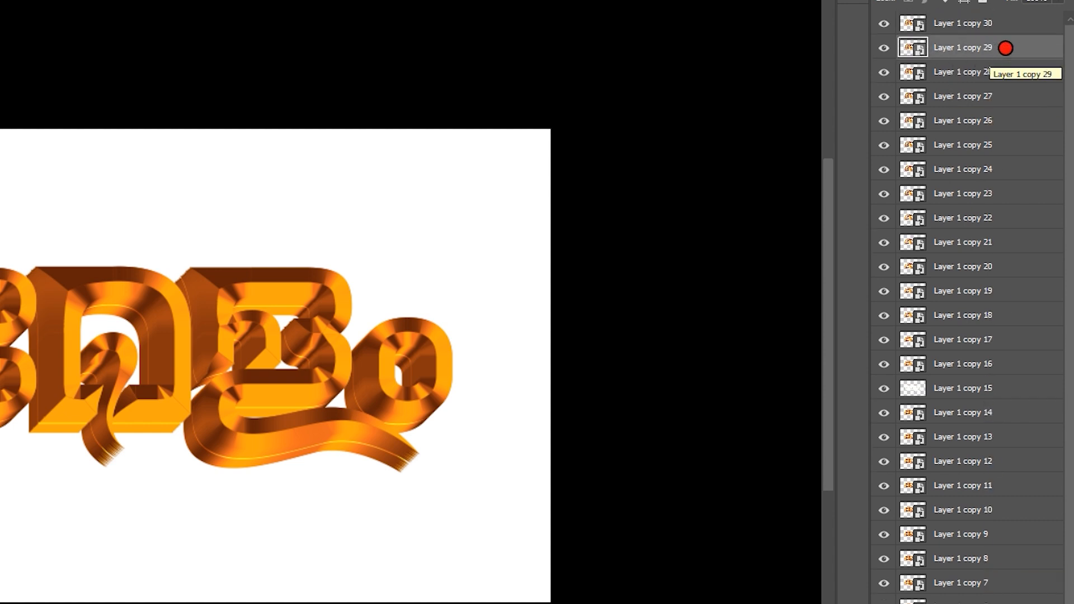
pyautogui.scroll(-3, 1016, 240)
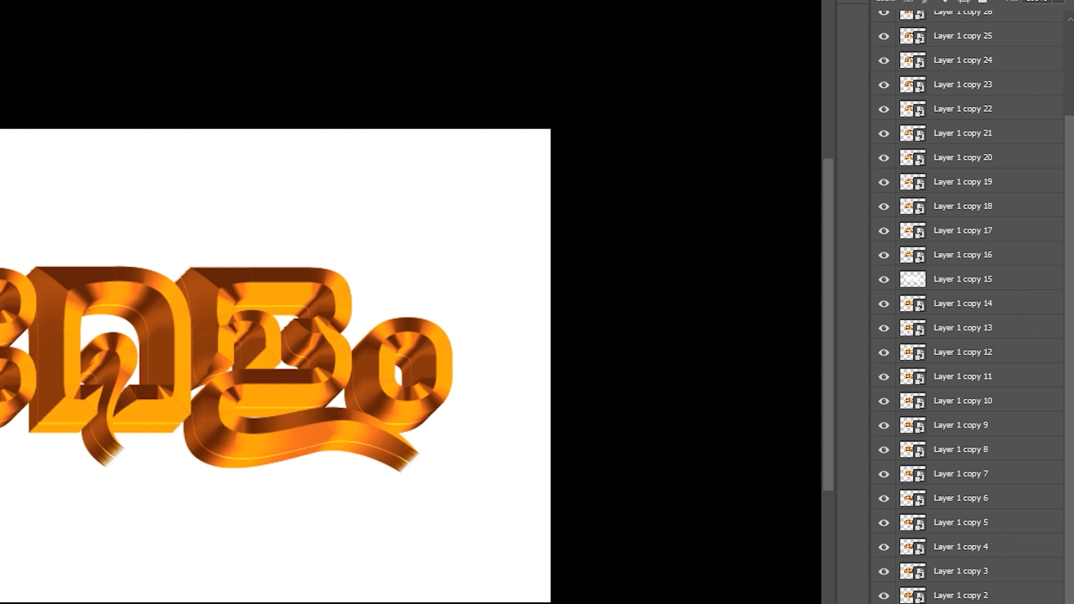
pyautogui.hotkey('ctrl', 'alt', 'a')
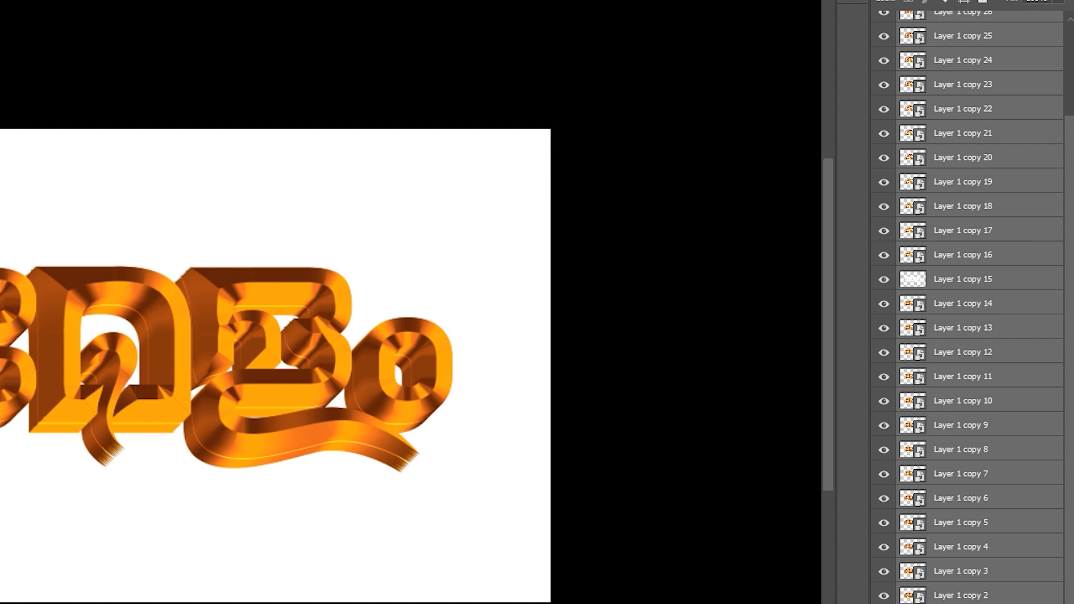
pyautogui.scroll(3, 968, 308)
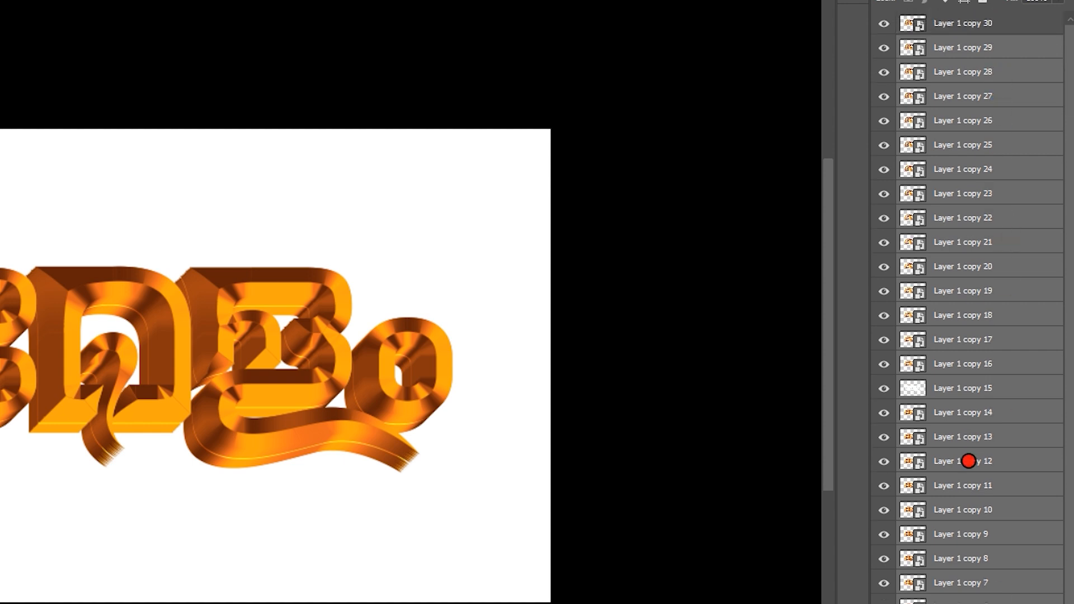
pyautogui.scroll(-1, 968, 473)
pyautogui.scroll(1, 972, 469)
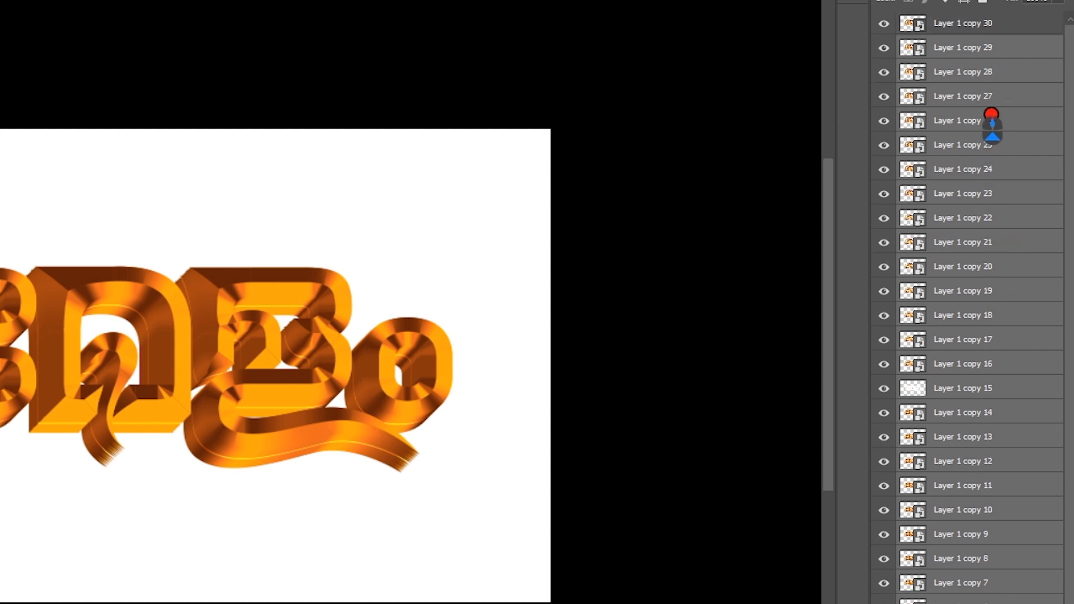
# Merge all the stacked copies from Layer 1 copy 29 down to Layer 1 copy into one layer, leaving out Layer 1 copy 30
pyautogui.click(1004, 47)
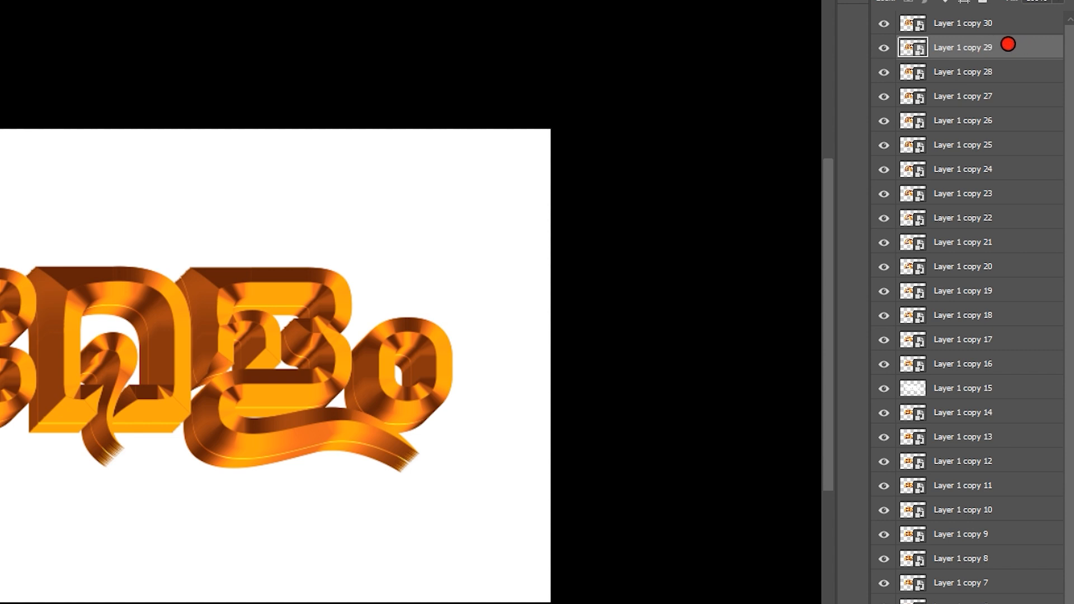
pyautogui.scroll(-3, 998, 216)
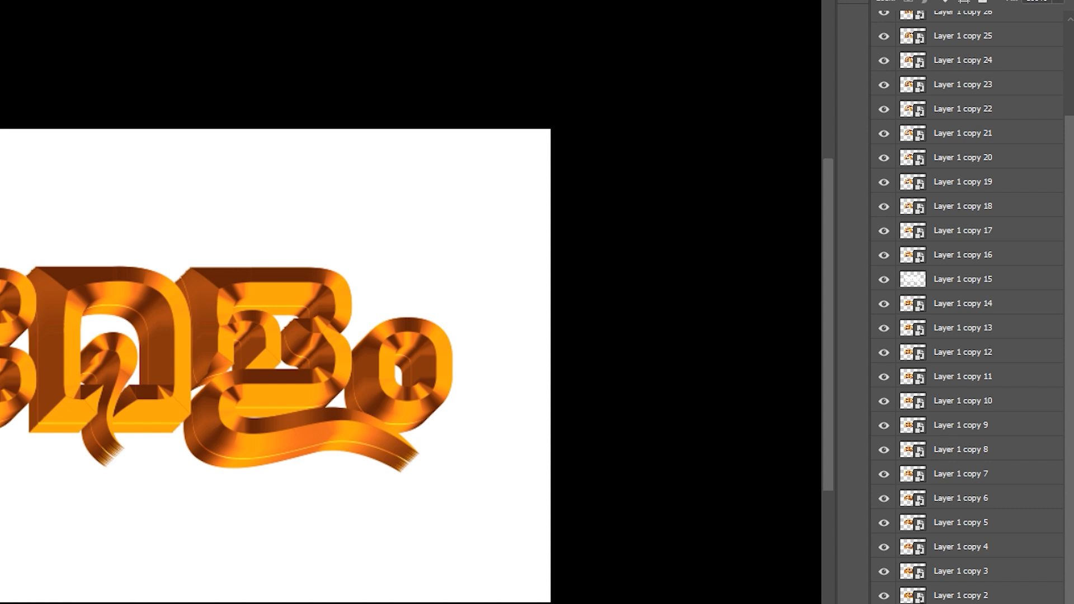
pyautogui.keyDown('shift'); pyautogui.click(988, 596); pyautogui.keyUp('shift')
pyautogui.scroll(3, 988, 593)
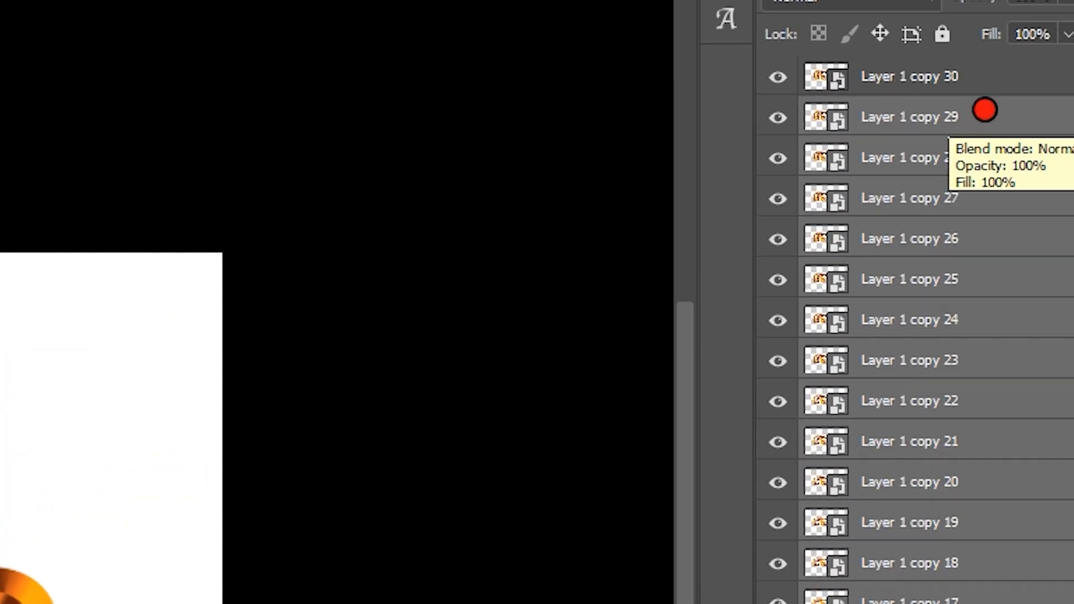
pyautogui.rightClick(984, 111)
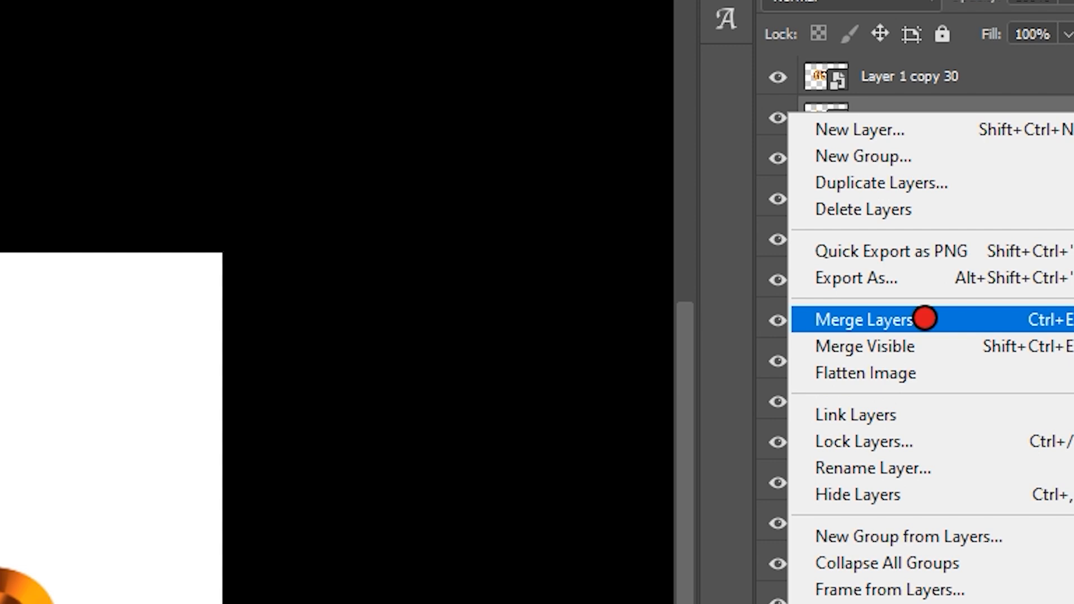
pyautogui.click(925, 319)
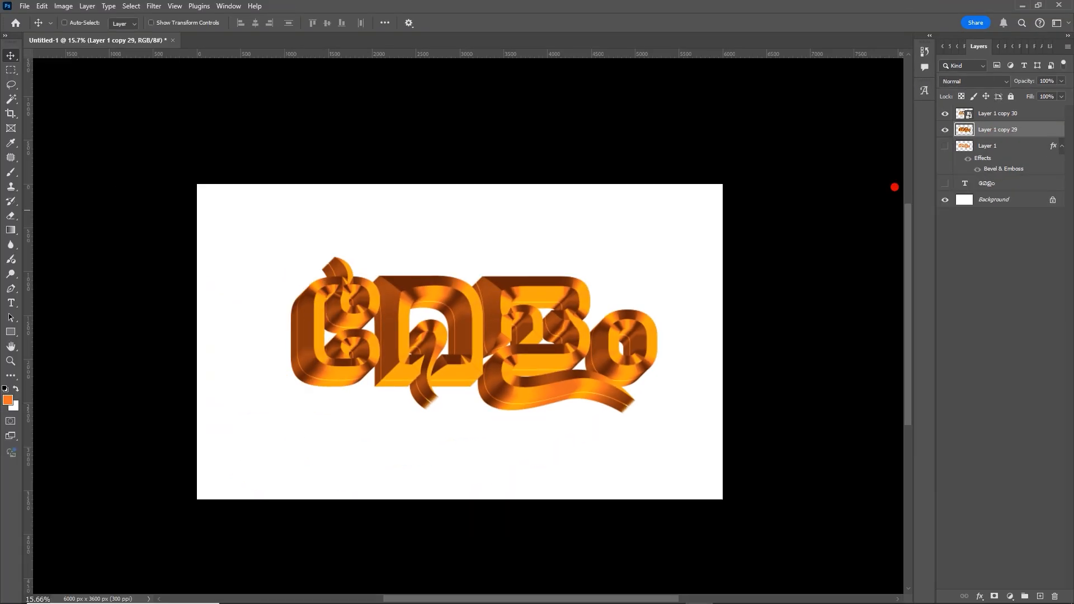
# Add a Gradient Overlay to the front lettering layer, Layer 1 copy 30
pyautogui.scroll(5, 511, 342)
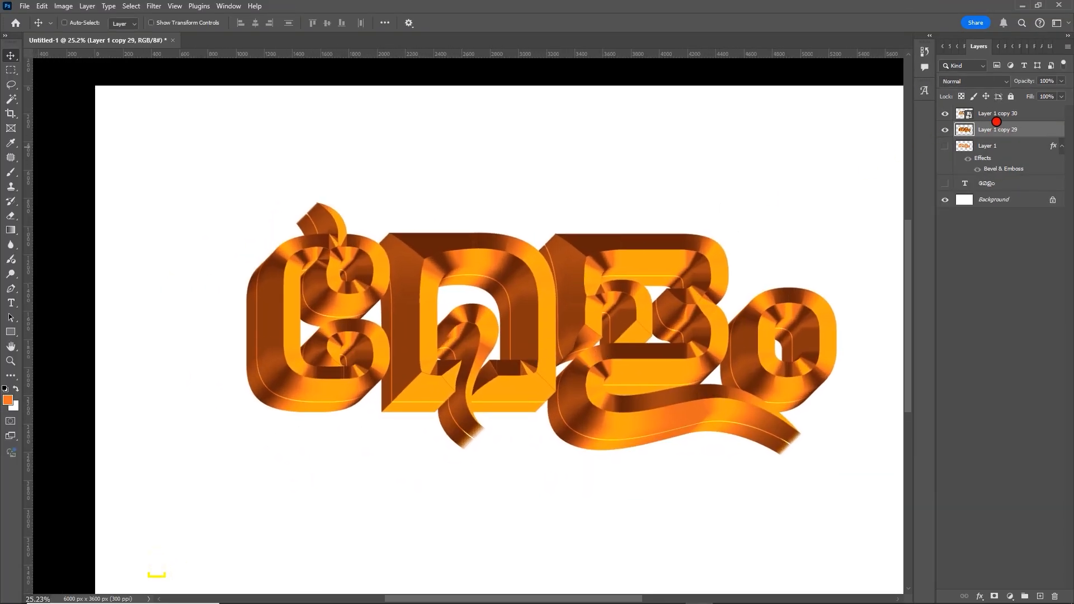
pyautogui.click(1016, 114)
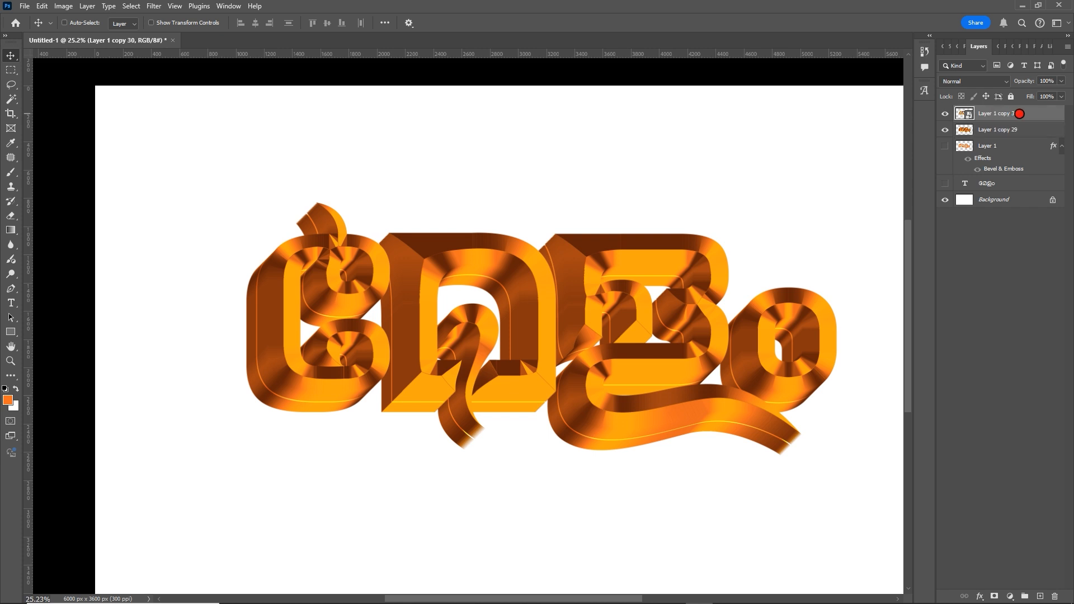
pyautogui.scroll(1, 577, 327)
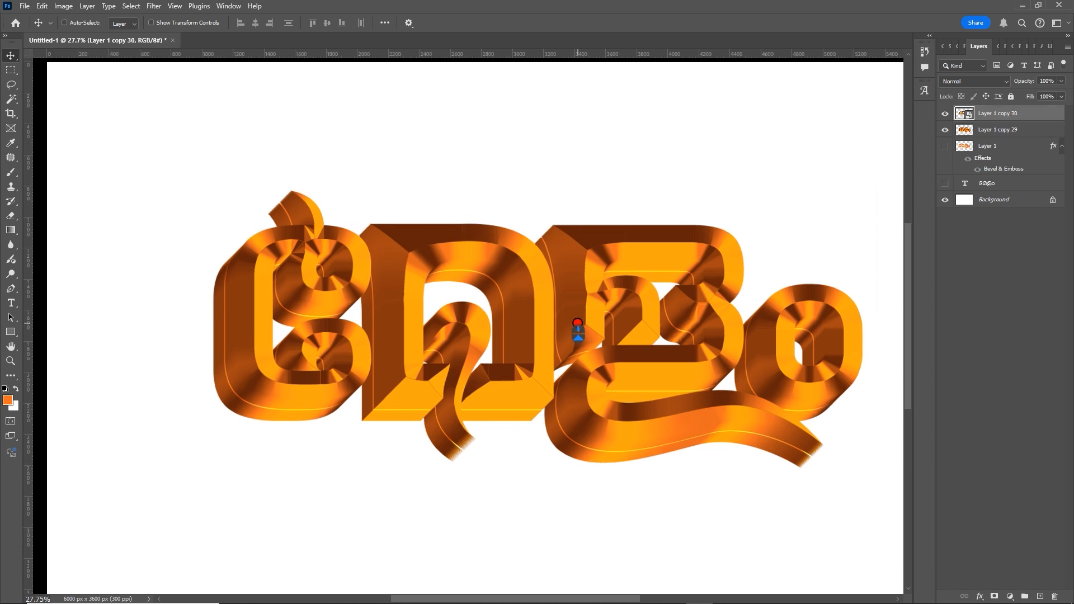
pyautogui.moveTo(618, 330); pyautogui.dragTo(606, 317)
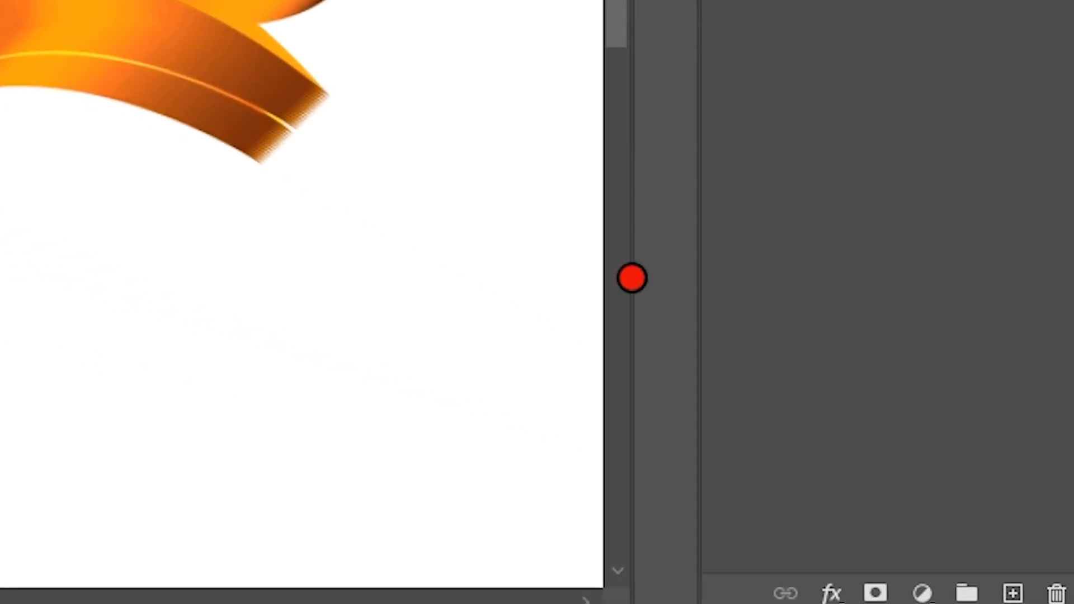
pyautogui.click(830, 588)
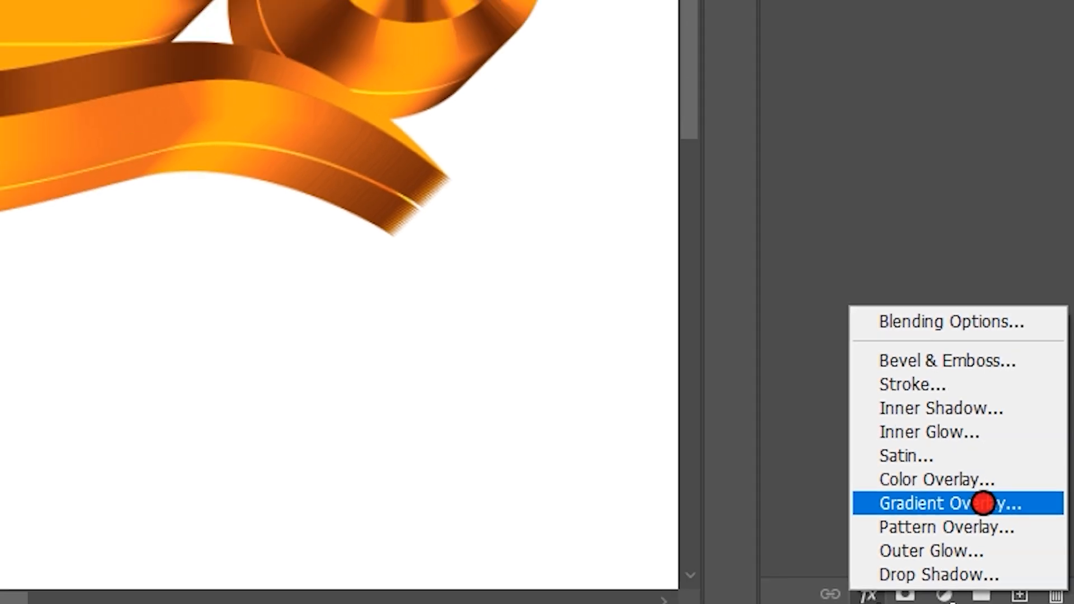
pyautogui.click(977, 485)
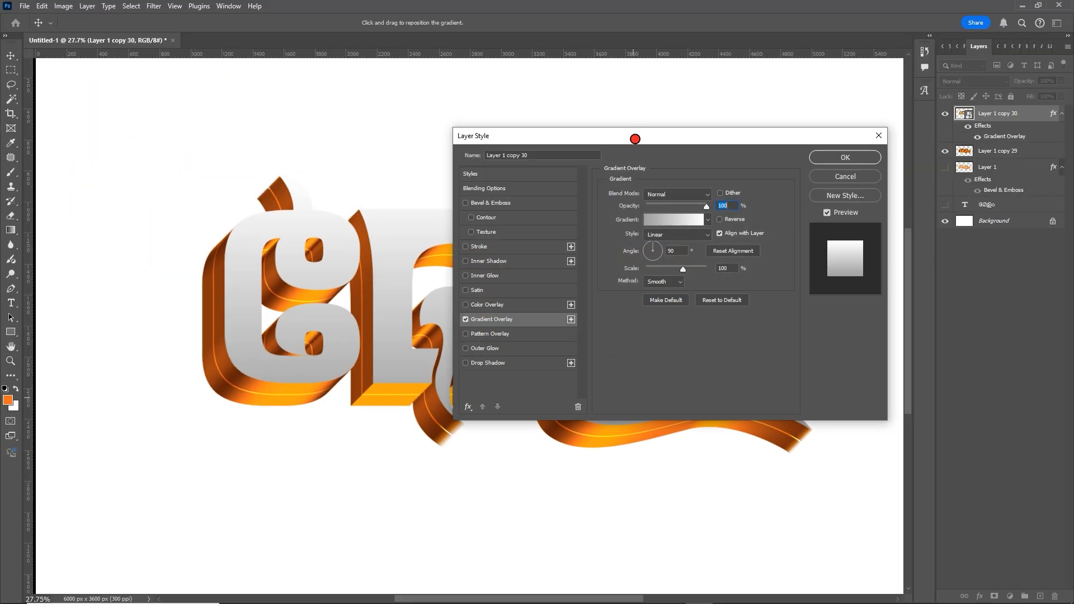
pyautogui.moveTo(636, 139); pyautogui.dragTo(608, 205)
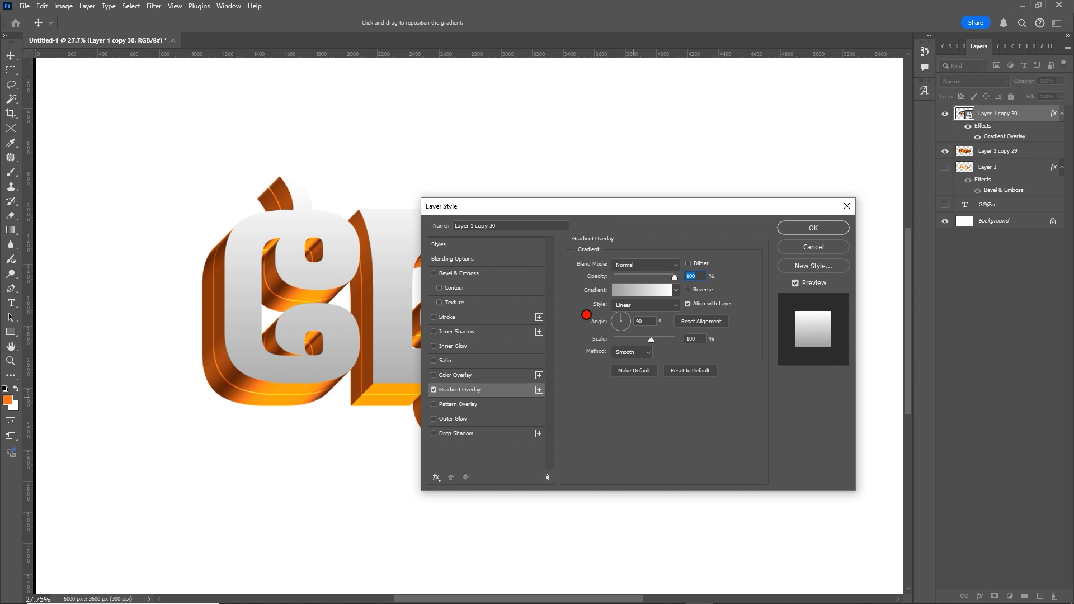
# Edit the overlay gradient, setting its dark stop to grey 7e7e7e and its white stop to a slightly darker off-white
pyautogui.click(636, 292)
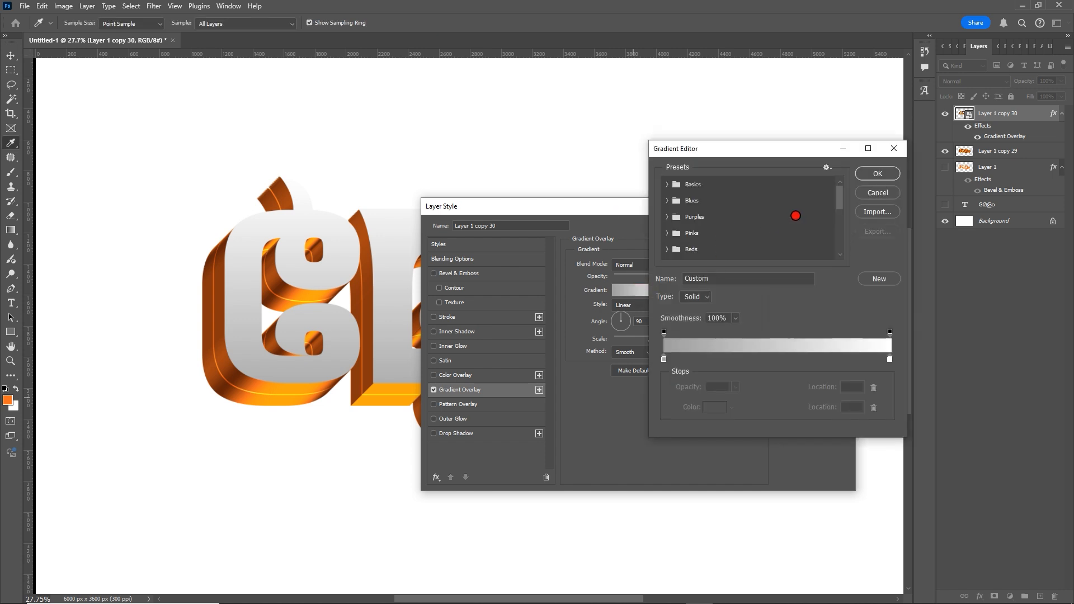
pyautogui.scroll(-5, 796, 216)
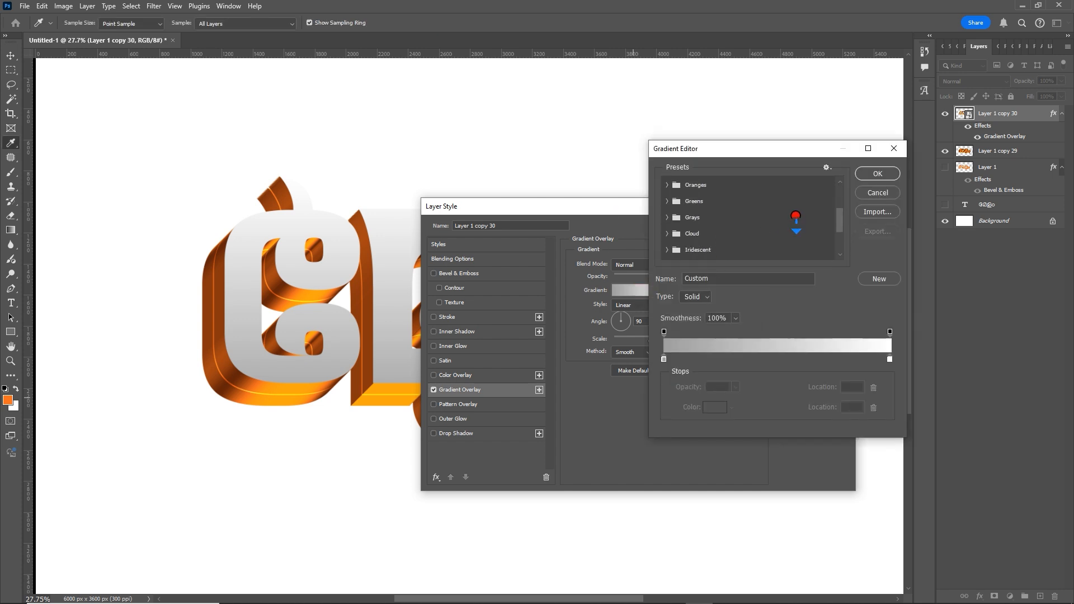
pyautogui.click(663, 359)
pyautogui.click(709, 407)
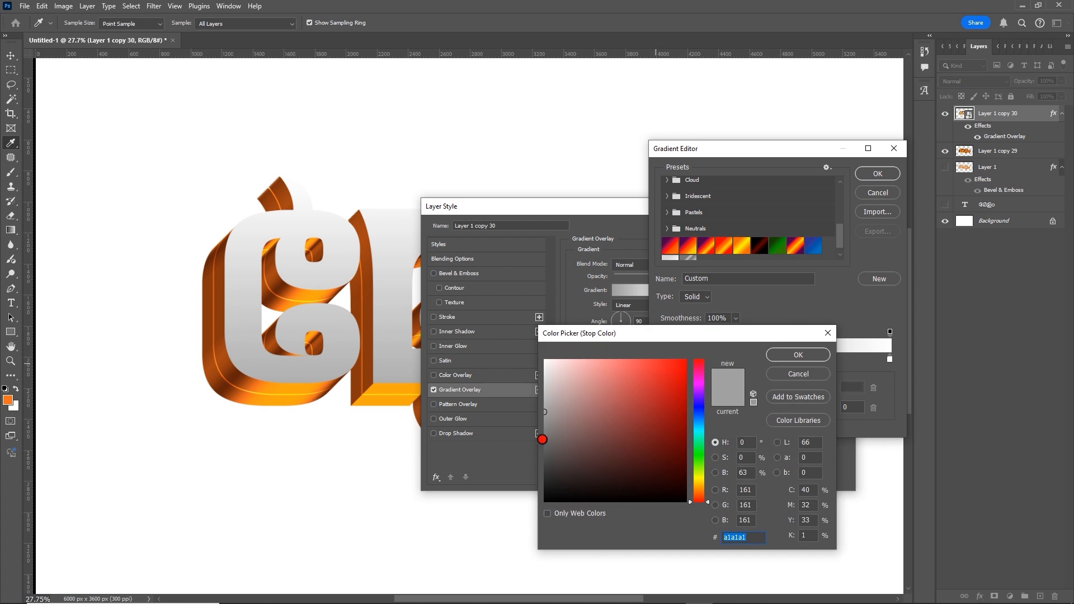
pyautogui.click(545, 432)
pyautogui.click(773, 359)
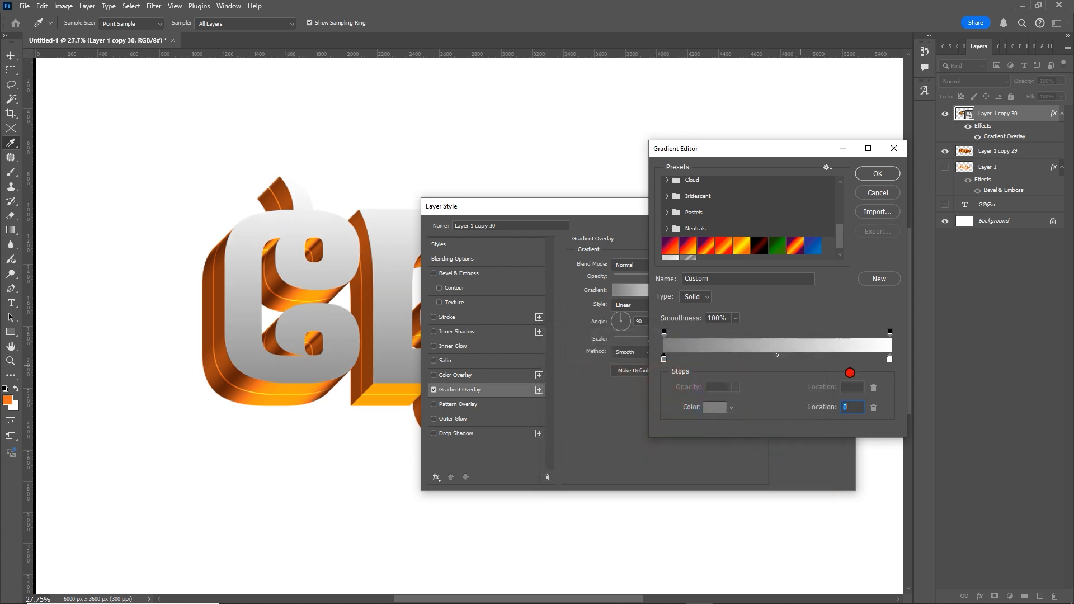
pyautogui.click(710, 407)
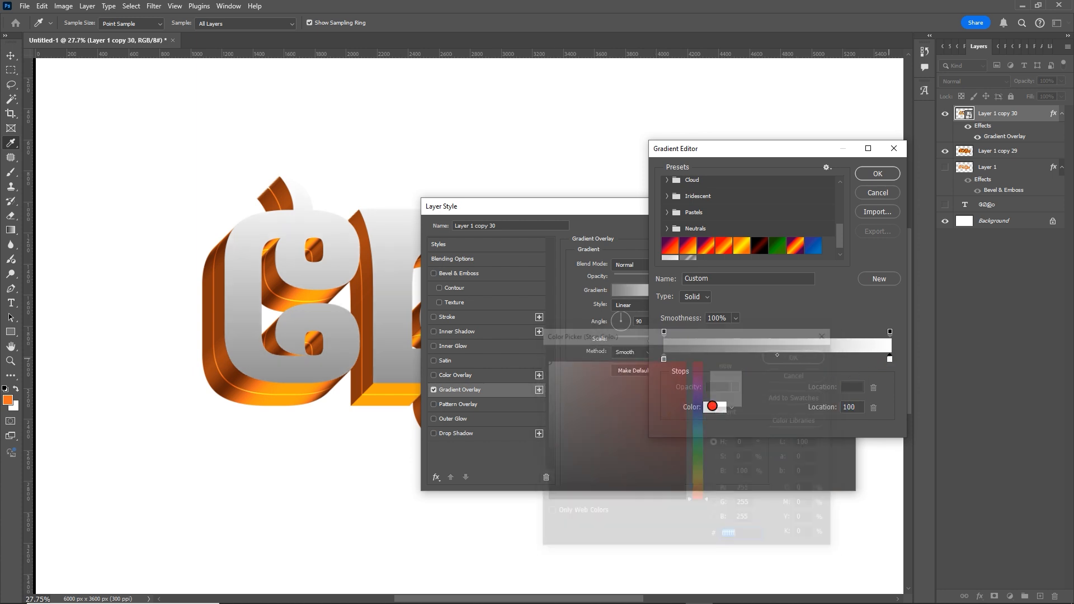
pyautogui.moveTo(545, 380); pyautogui.dragTo(541, 367)
pyautogui.click(777, 355)
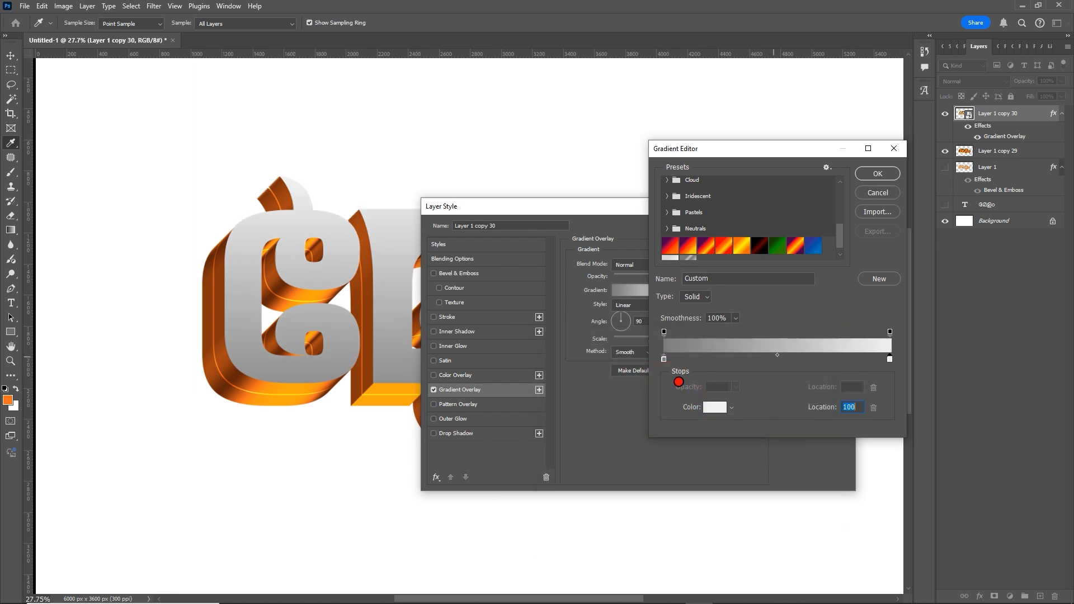
# Readjust the gradient's dark stop to a slightly lighter mid grey and apply the linear Gradient Overlay at 90° to the front lettering
pyautogui.click(705, 409)
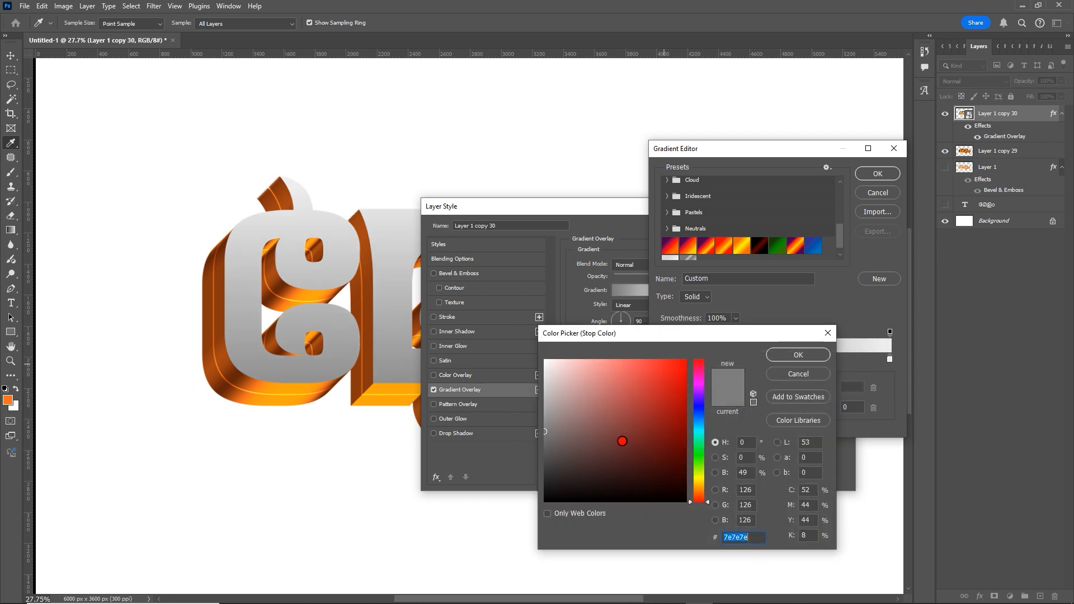
pyautogui.click(545, 443)
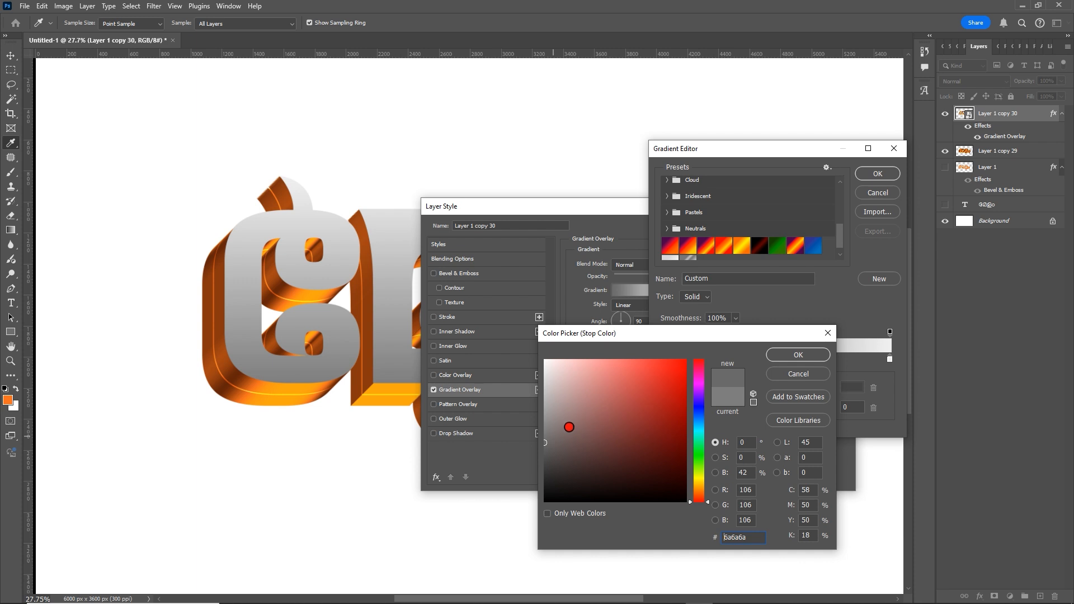
pyautogui.click(546, 424)
pyautogui.click(800, 357)
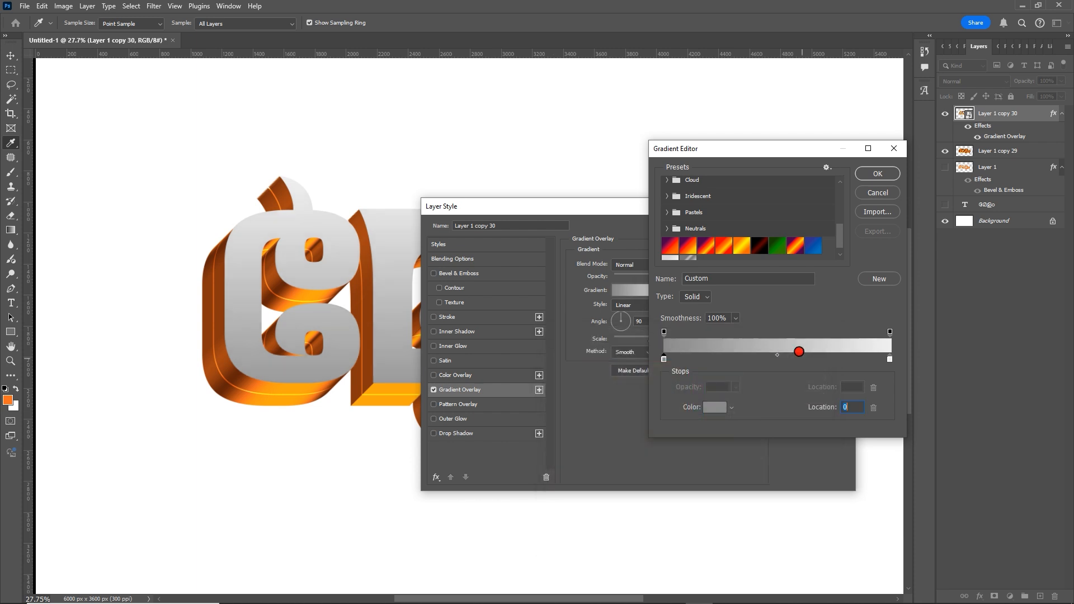
pyautogui.click(876, 174)
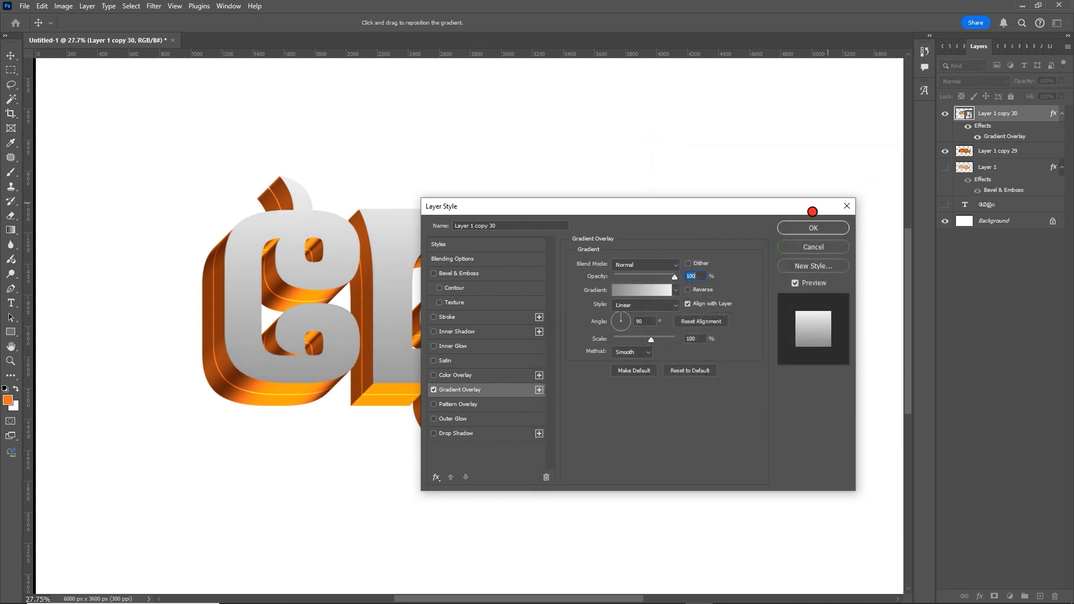
pyautogui.moveTo(745, 210); pyautogui.dragTo(609, 443)
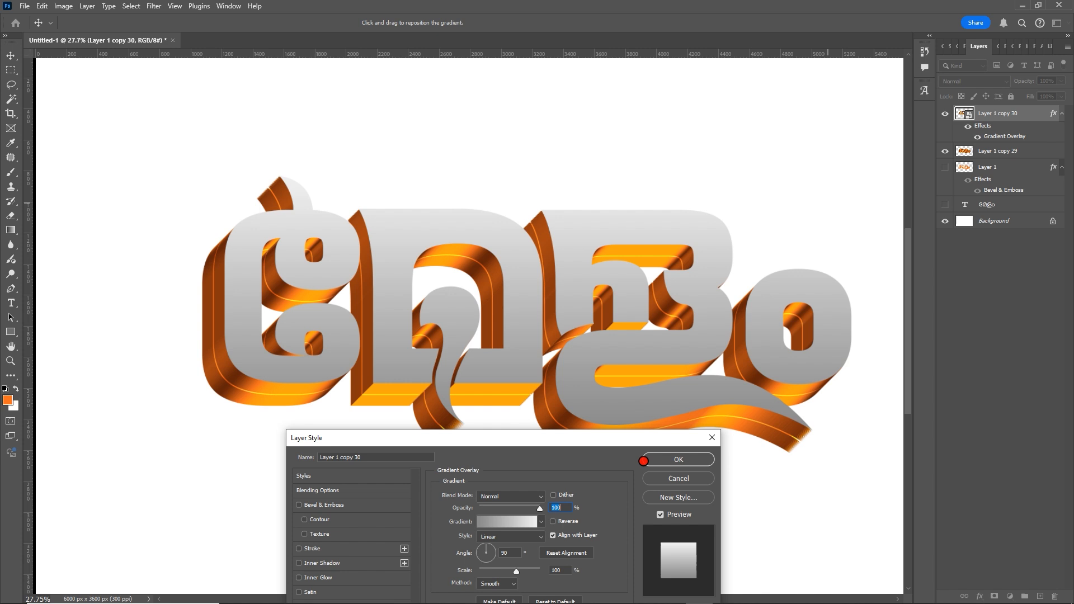
pyautogui.click(656, 457)
# Fill the Background layer with a dark grey from the Grayscale swatches
pyautogui.scroll(-5, 653, 388)
pyautogui.moveTo(649, 387); pyautogui.dragTo(617, 368)
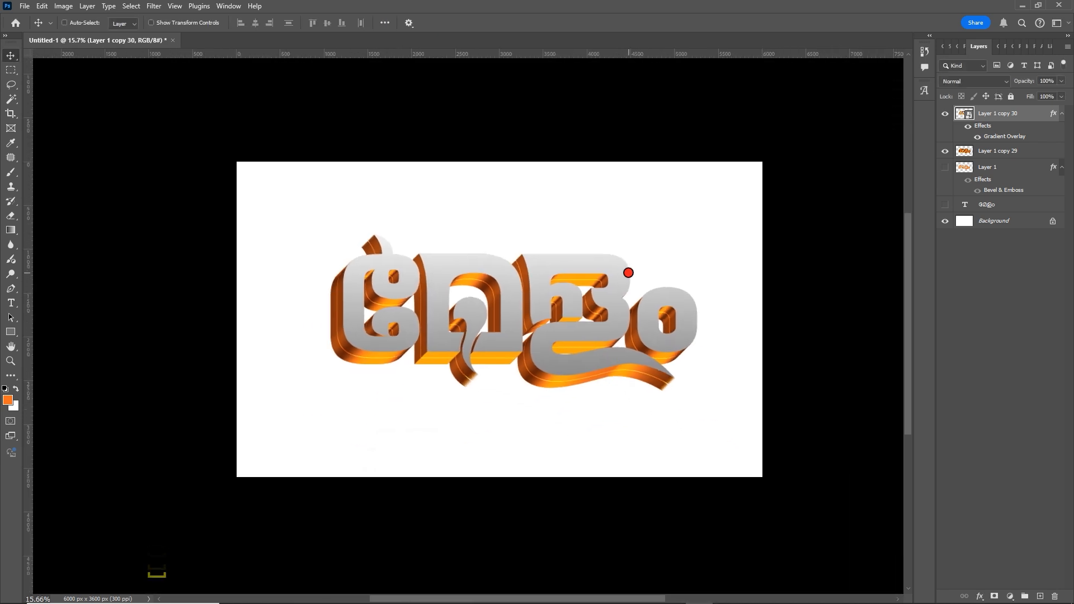
pyautogui.scroll(2, 626, 271)
pyautogui.scroll(3, 604, 249)
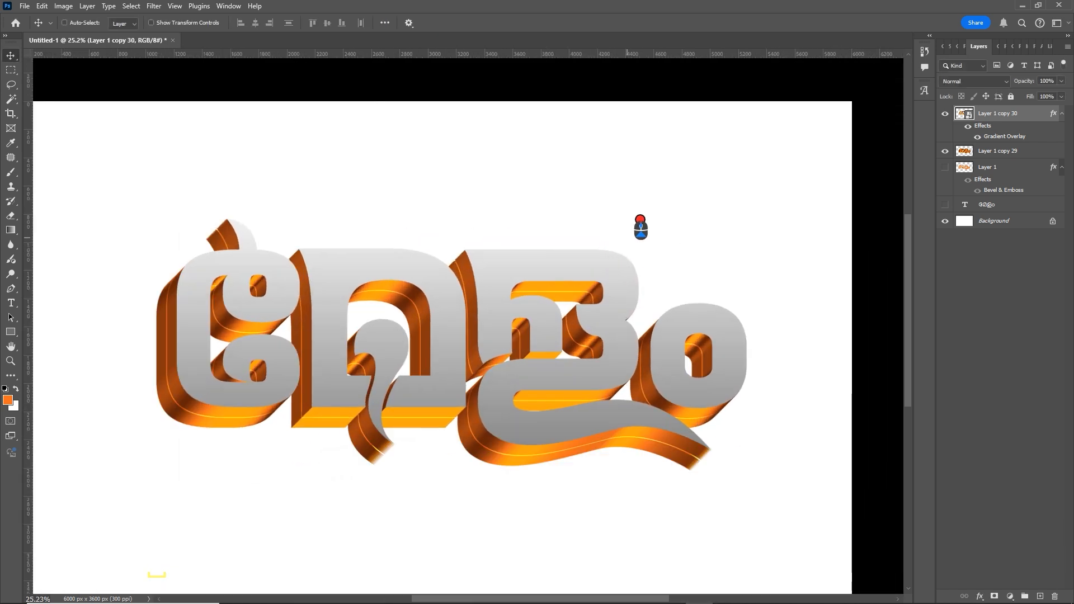
pyautogui.rightClick(667, 188)
pyautogui.click(699, 192)
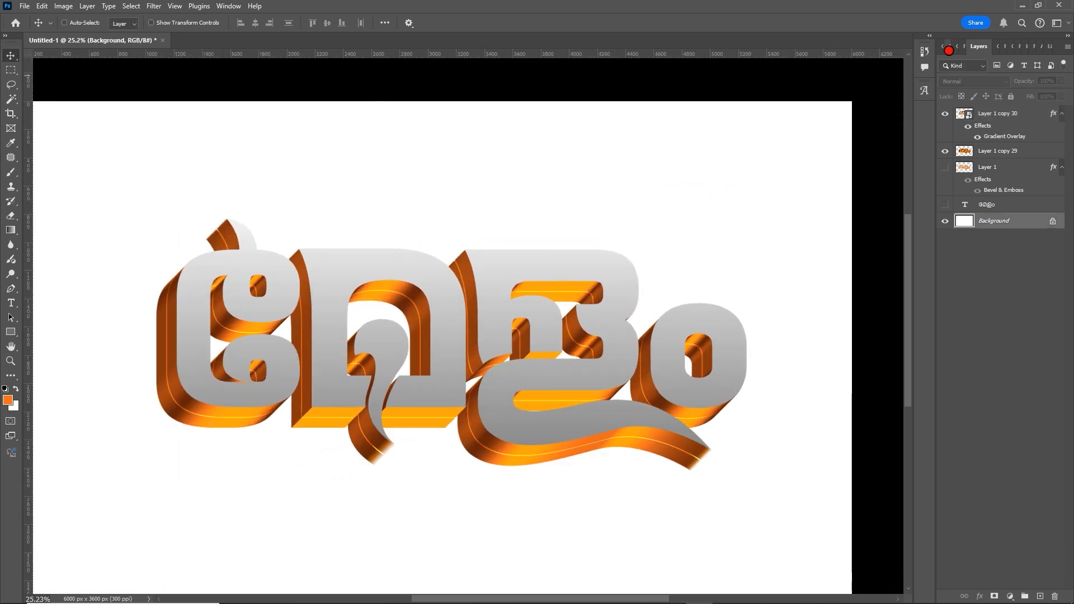
pyautogui.click(945, 50)
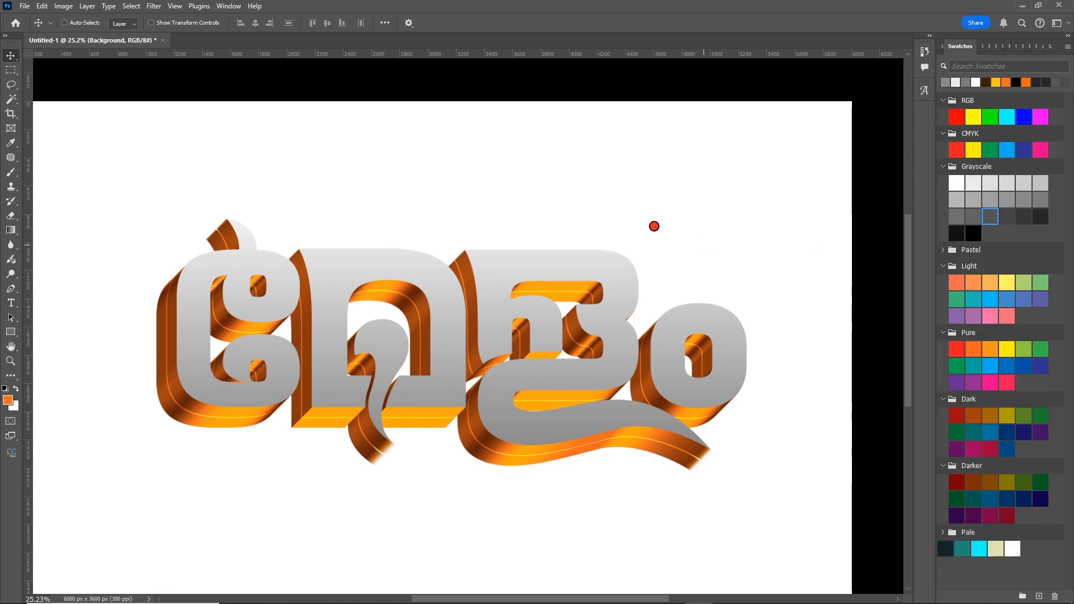
pyautogui.click(1022, 214)
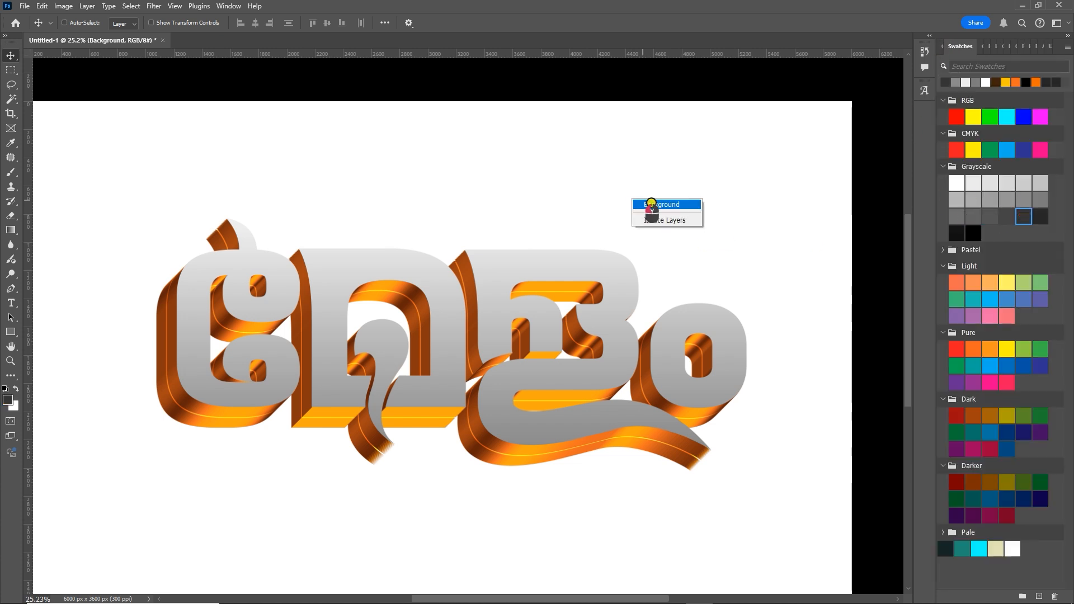
pyautogui.scroll(-1, 652, 210)
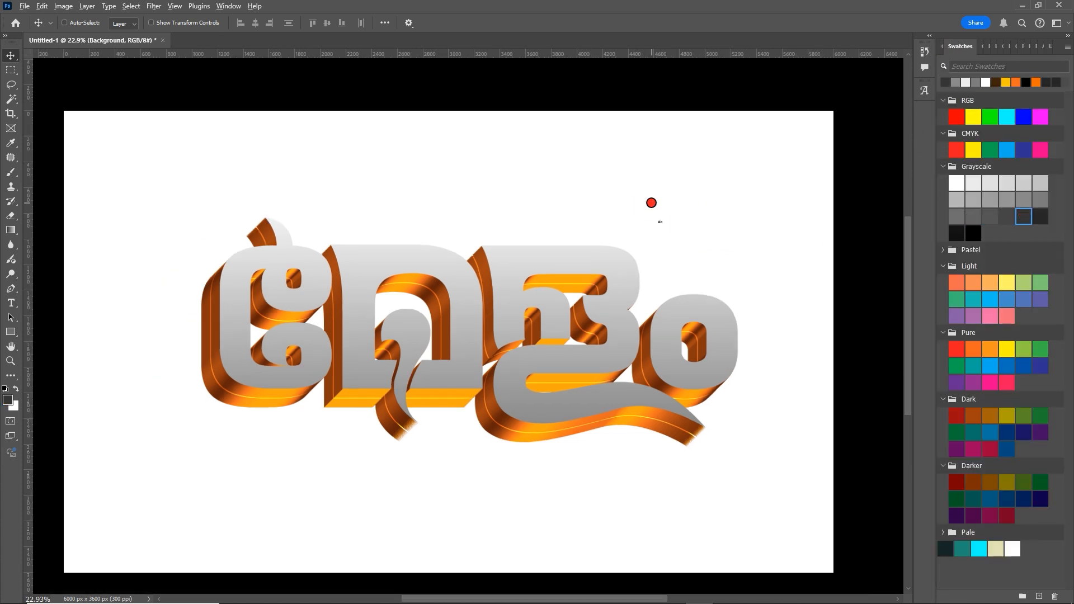
pyautogui.hotkey('alt', 'Delete')
pyautogui.moveTo(507, 484); pyautogui.dragTo(567, 447)
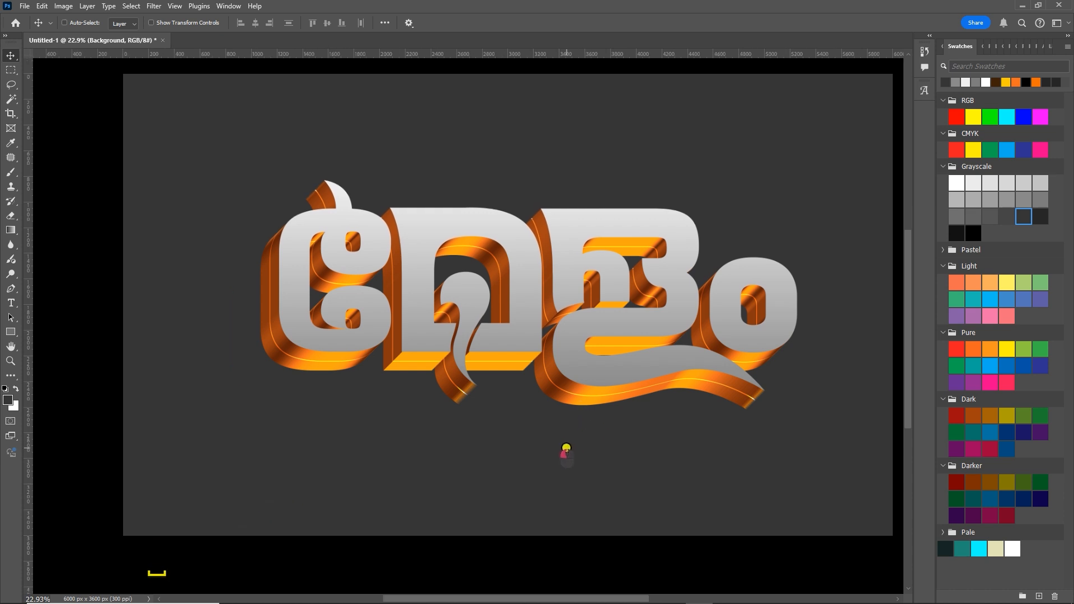
pyautogui.scroll(2, 523, 438)
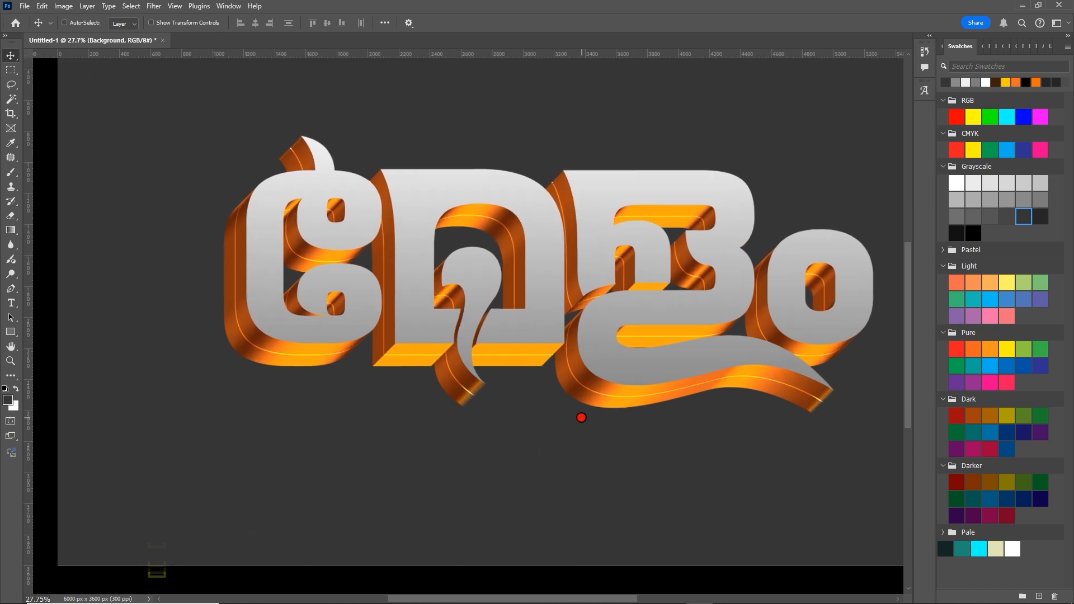
# Duplicate the front lettering layer, Layer 1 copy 30, and convert the duplicate to a smart object
pyautogui.press('F7')
pyautogui.click(1009, 114)
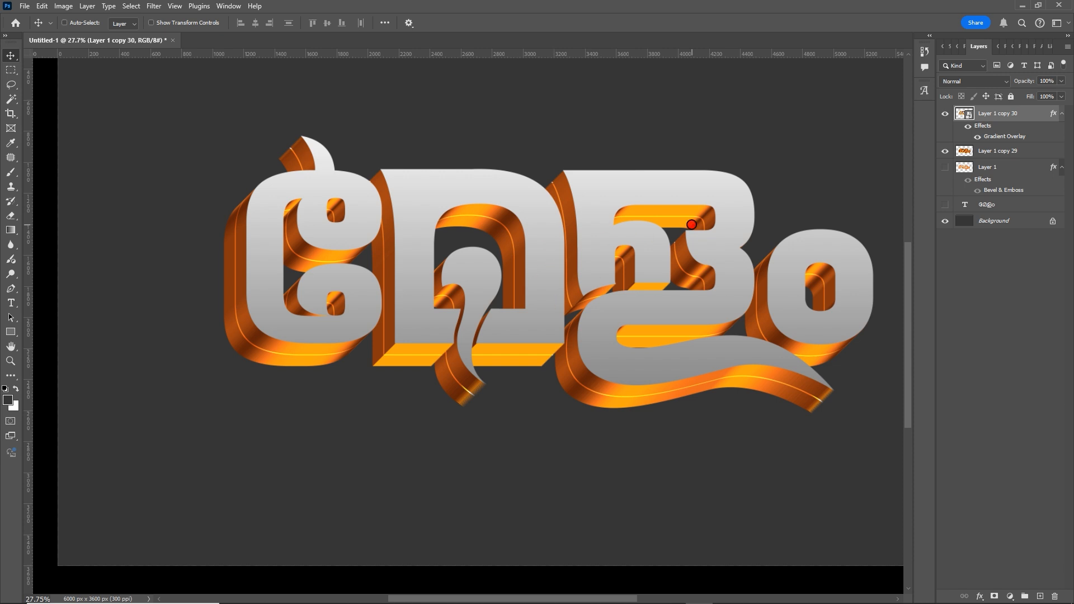
pyautogui.scroll(3, 691, 225)
pyautogui.moveTo(710, 234); pyautogui.dragTo(719, 220)
pyautogui.press('ctrl')
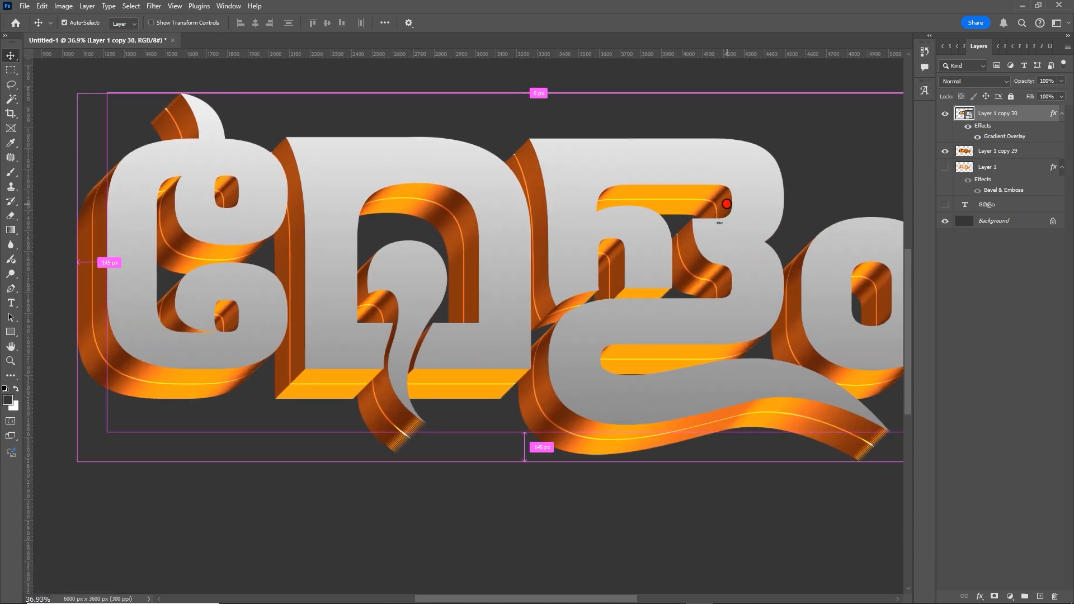
pyautogui.hotkey('ctrl', 'j')
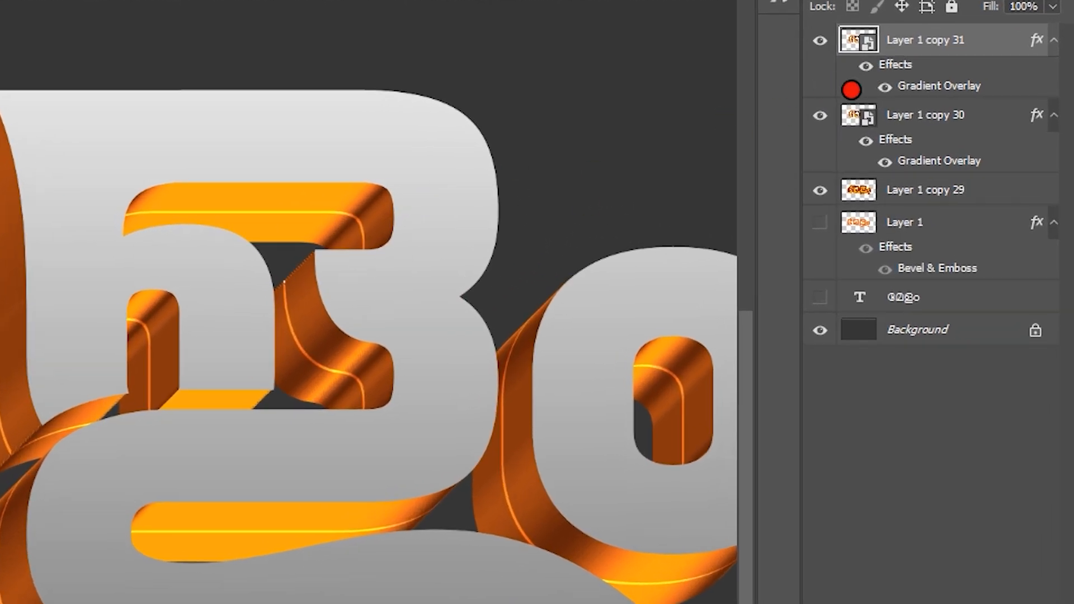
pyautogui.rightClick(915, 42)
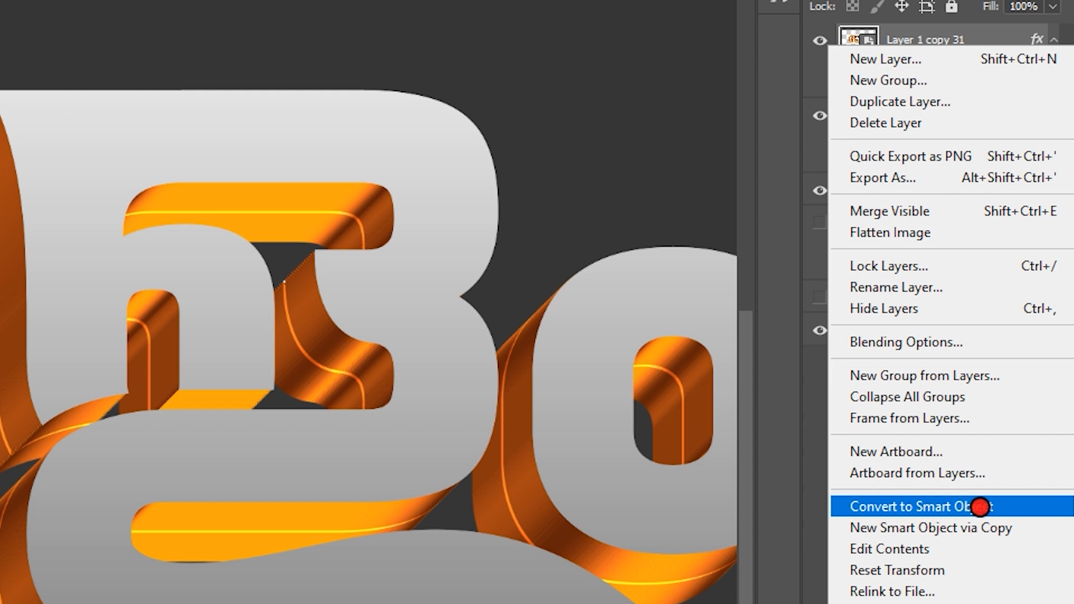
pyautogui.click(972, 506)
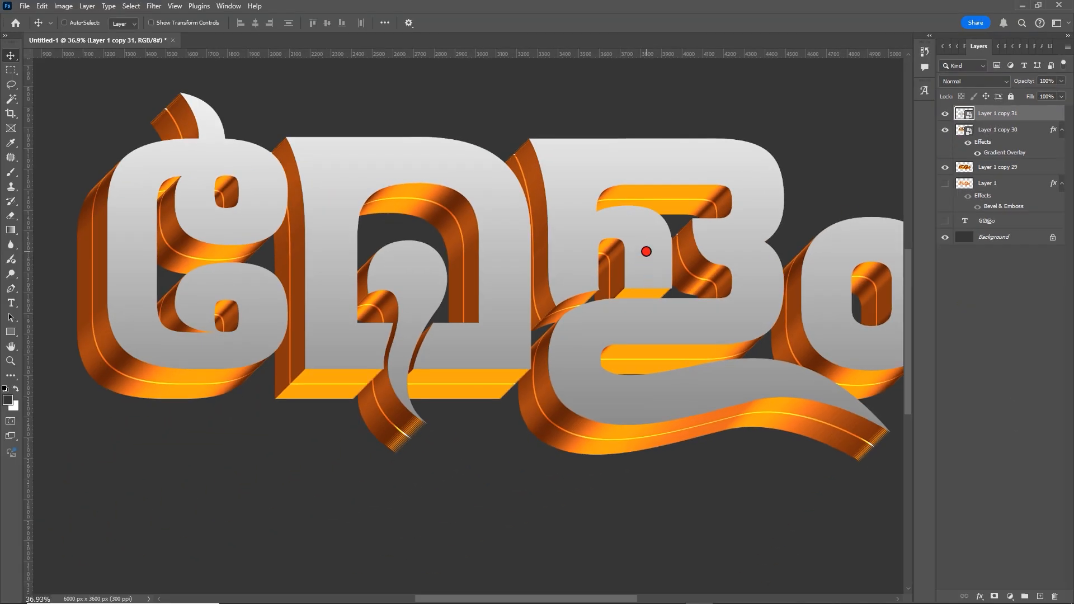
# Load the lettering outline of the top layer, Layer 1 copy 31, as a selection
pyautogui.scroll(-3, 646, 251)
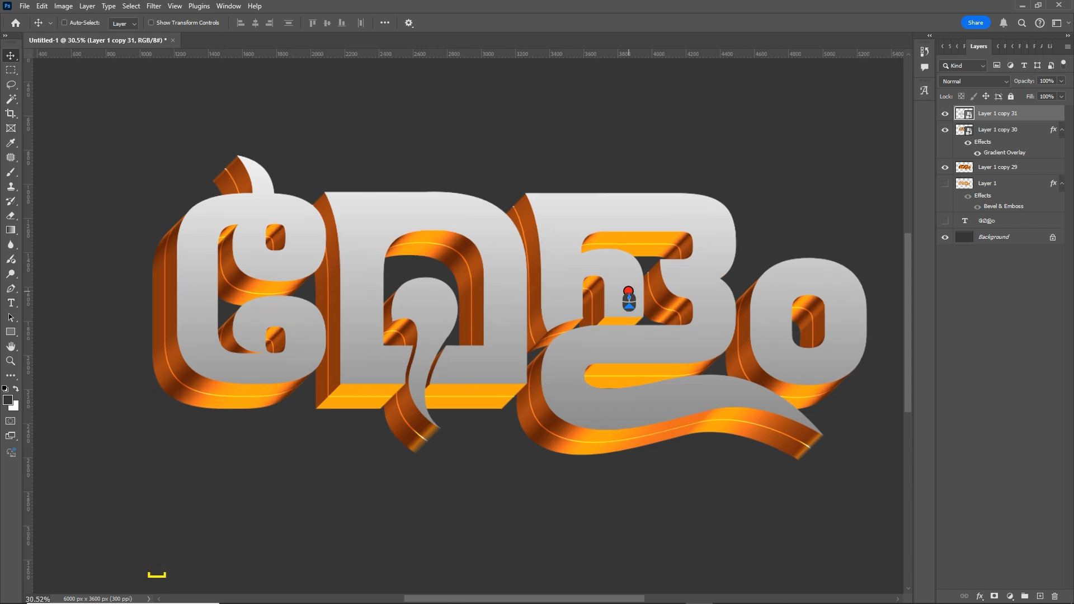
pyautogui.scroll(1, 629, 297)
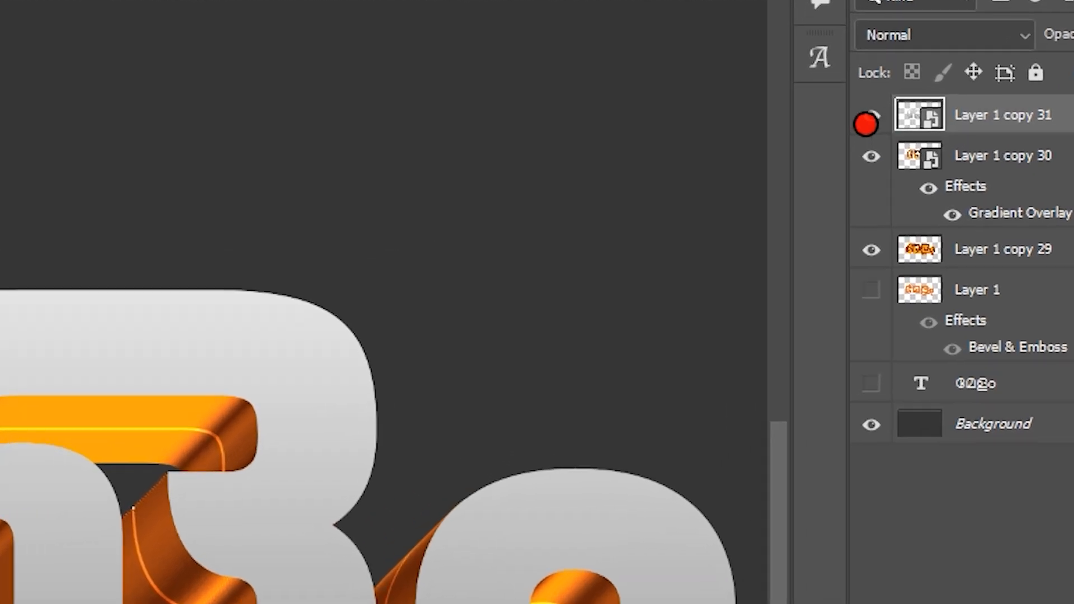
pyautogui.click(945, 113)
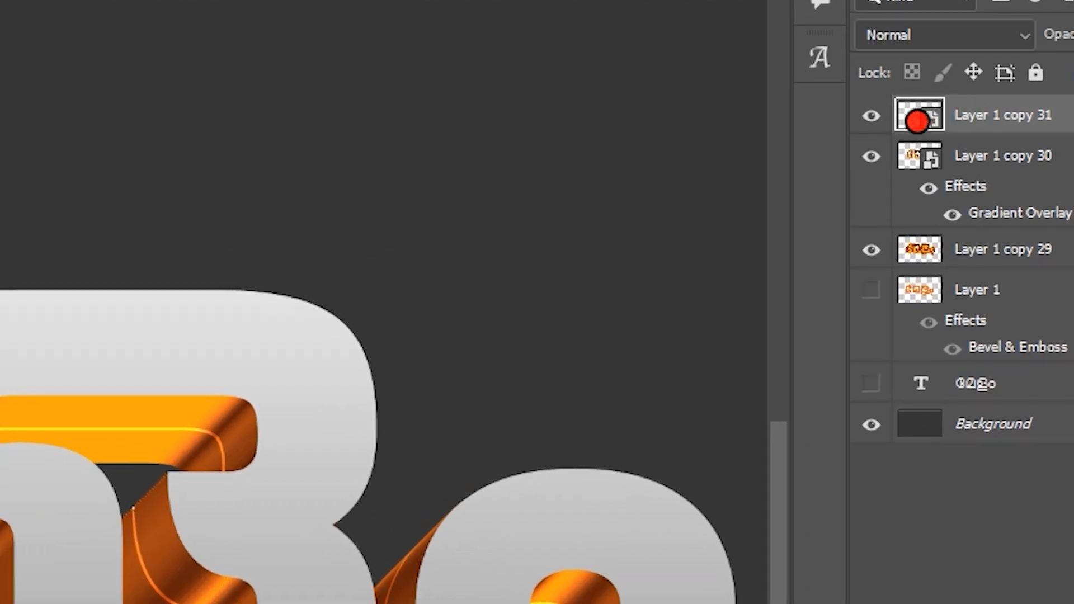
pyautogui.rightClick(916, 115)
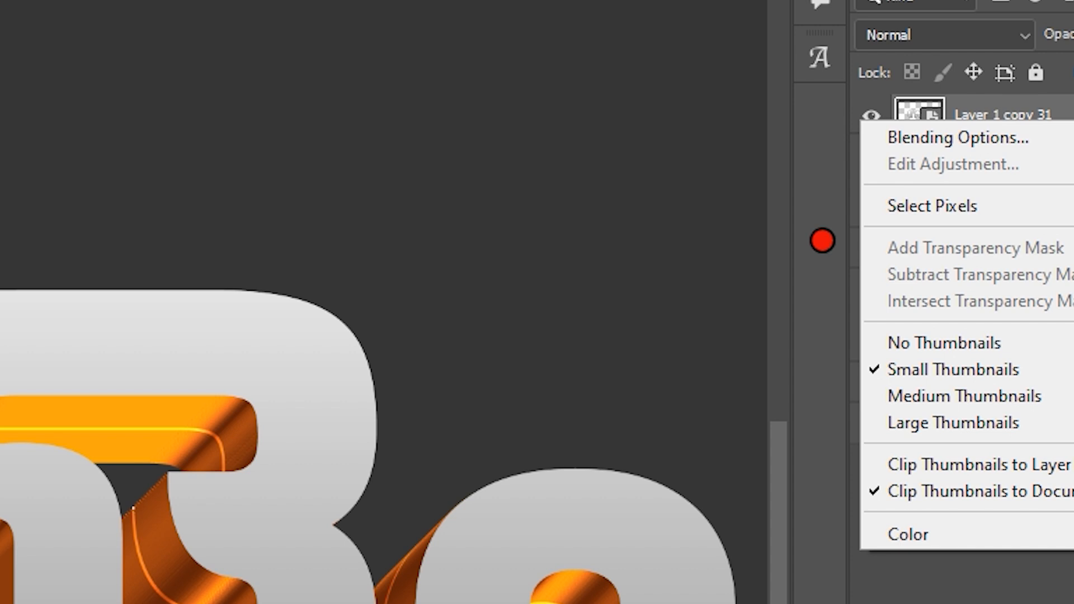
pyautogui.click(648, 295)
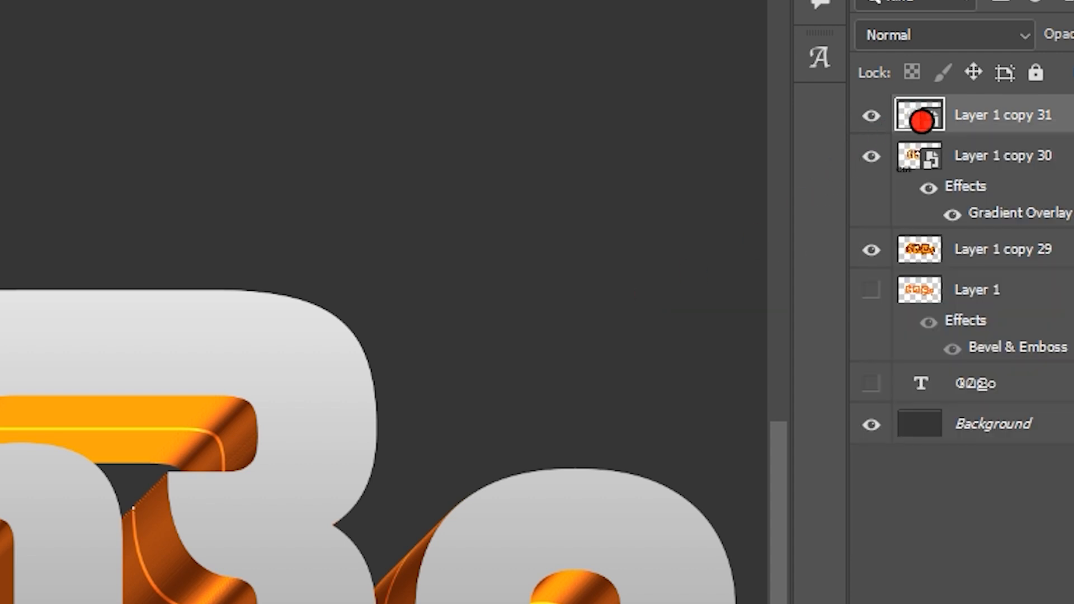
pyautogui.keyDown('ctrl'); pyautogui.click(912, 115); pyautogui.keyUp('ctrl')
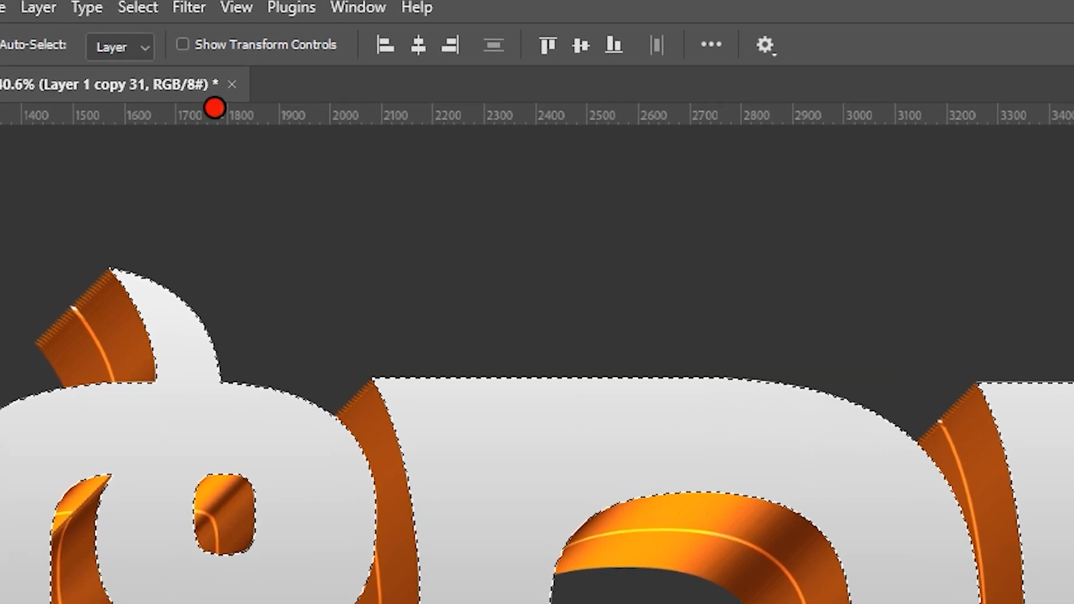
# Contract the lettering selection by 15 pixels
pyautogui.click(137, 7)
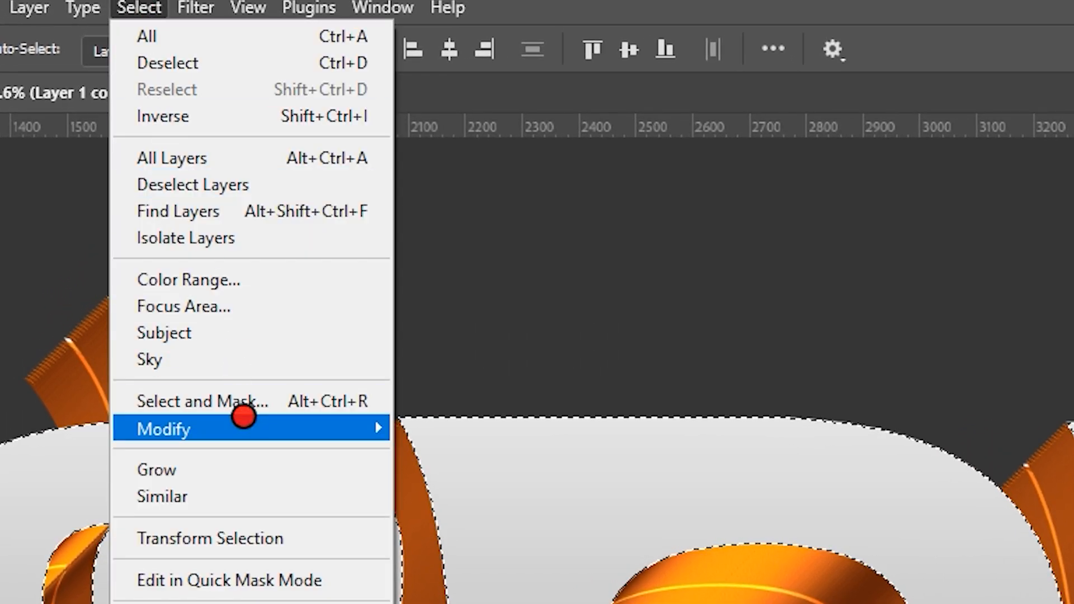
pyautogui.moveTo(223, 424)
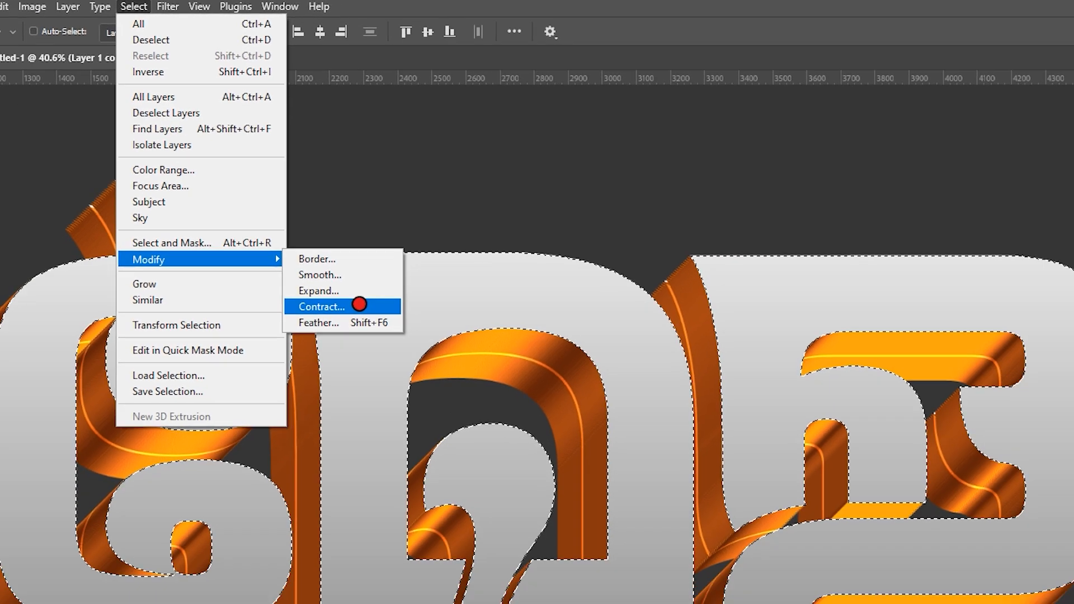
pyautogui.click(359, 304)
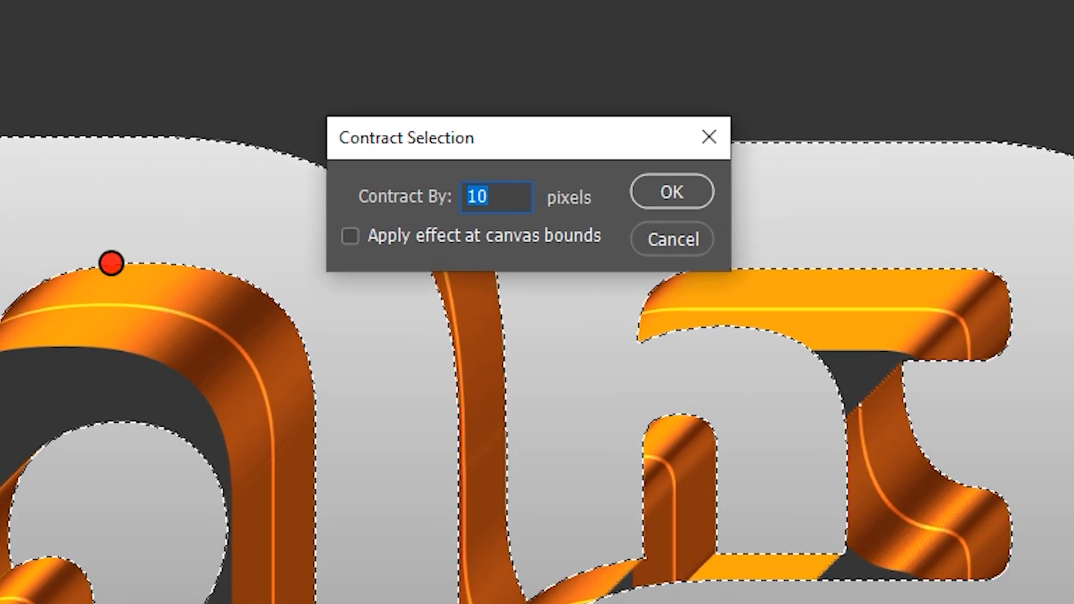
pyautogui.moveTo(508, 197); pyautogui.dragTo(462, 204)
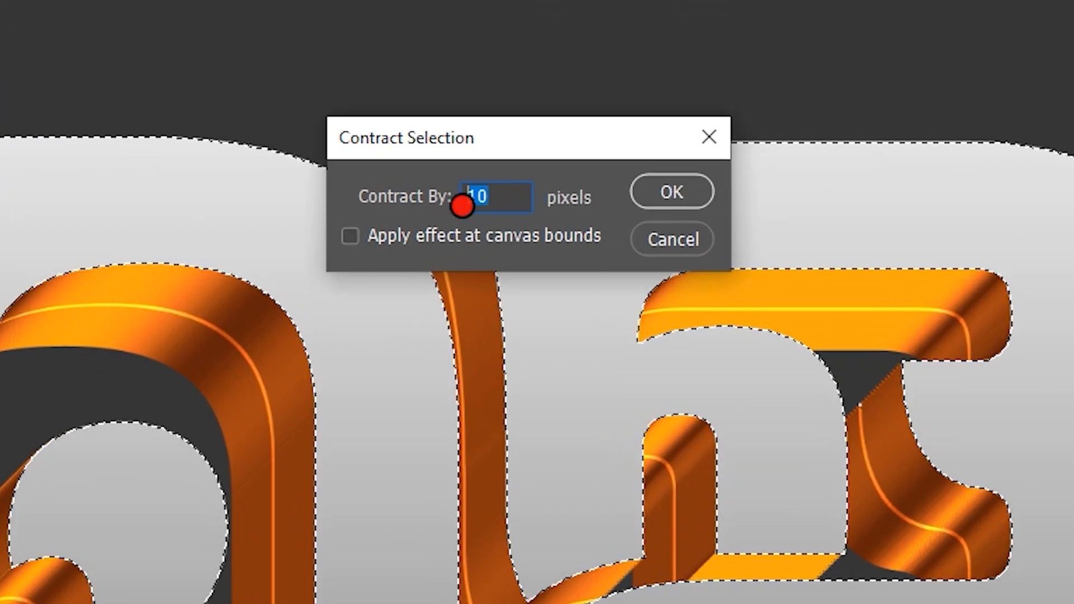
pyautogui.write('15')
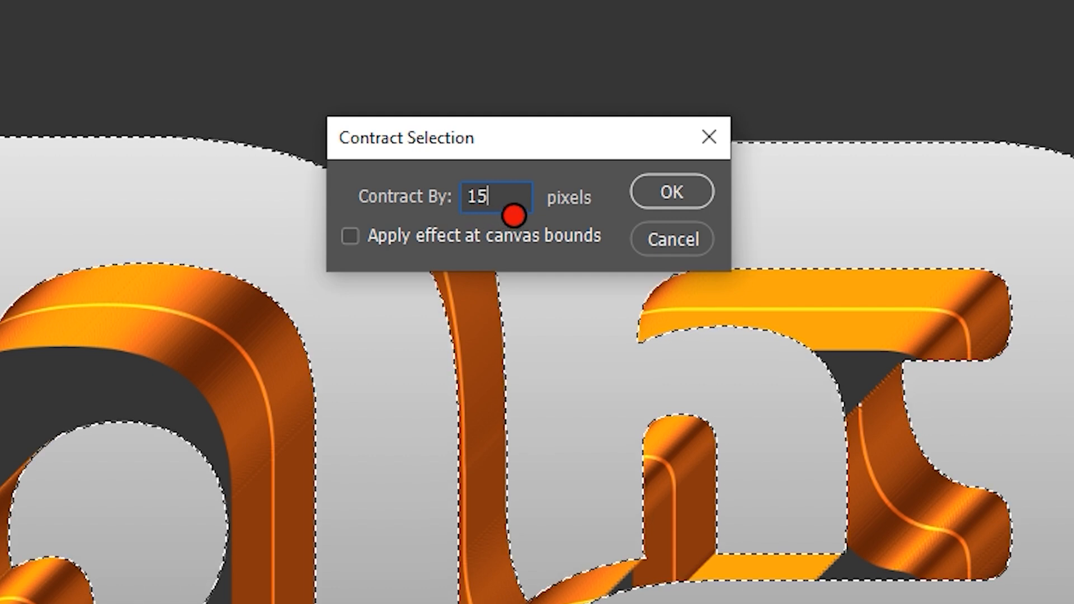
pyautogui.click(687, 190)
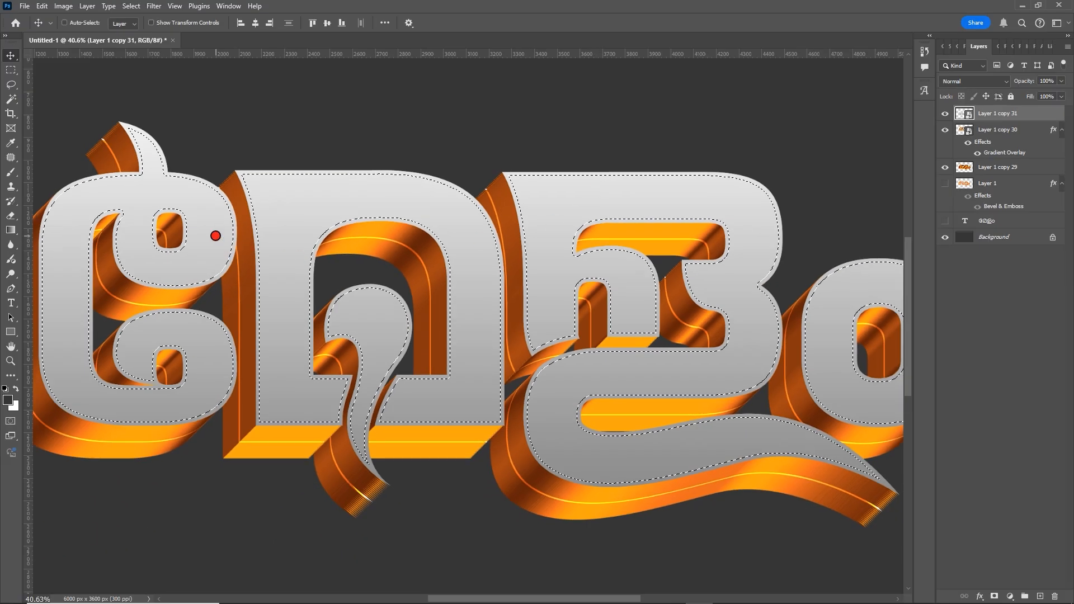
# Convert Layer 1 copy 30 with its gradient overlay to a smart object and rasterize it, keeping the contracted selection active
pyautogui.scroll(5, 215, 236)
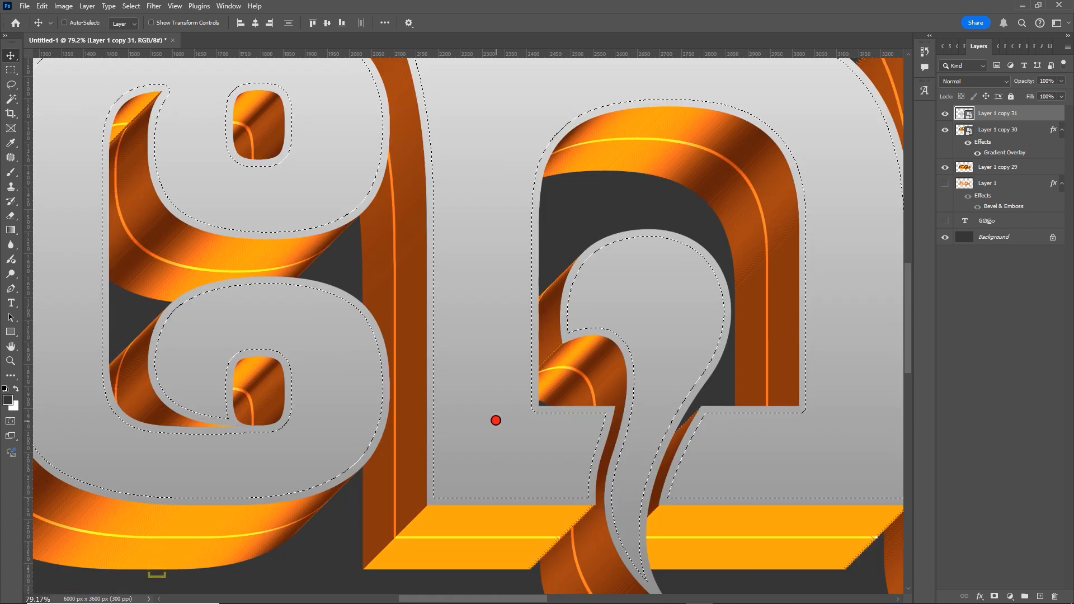
pyautogui.scroll(-6, 559, 336)
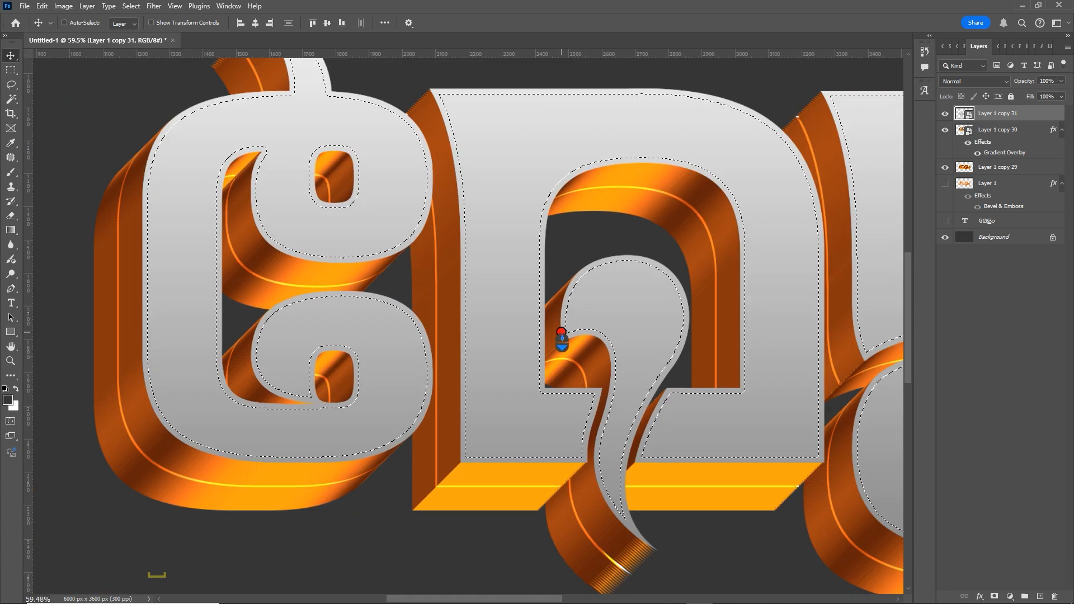
pyautogui.moveTo(583, 329); pyautogui.dragTo(559, 328)
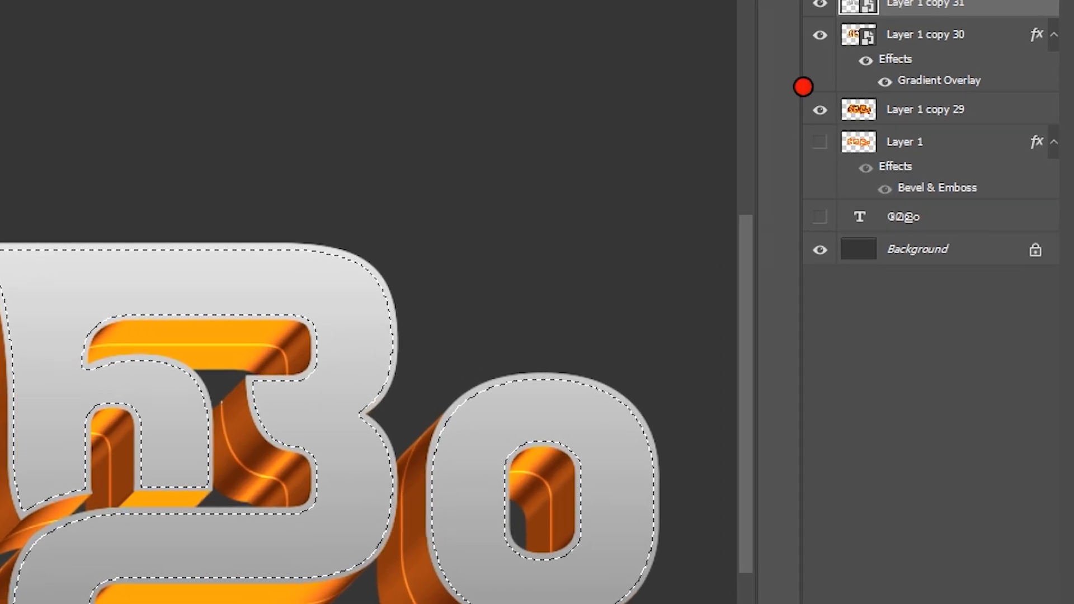
pyautogui.click(959, 75)
pyautogui.rightClick(931, 37)
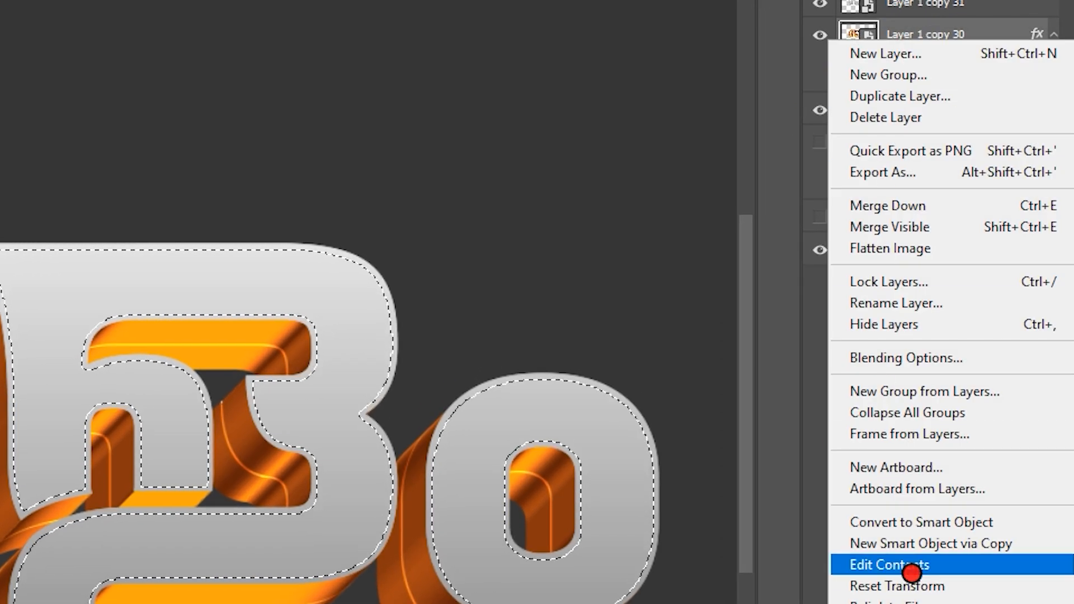
pyautogui.click(968, 522)
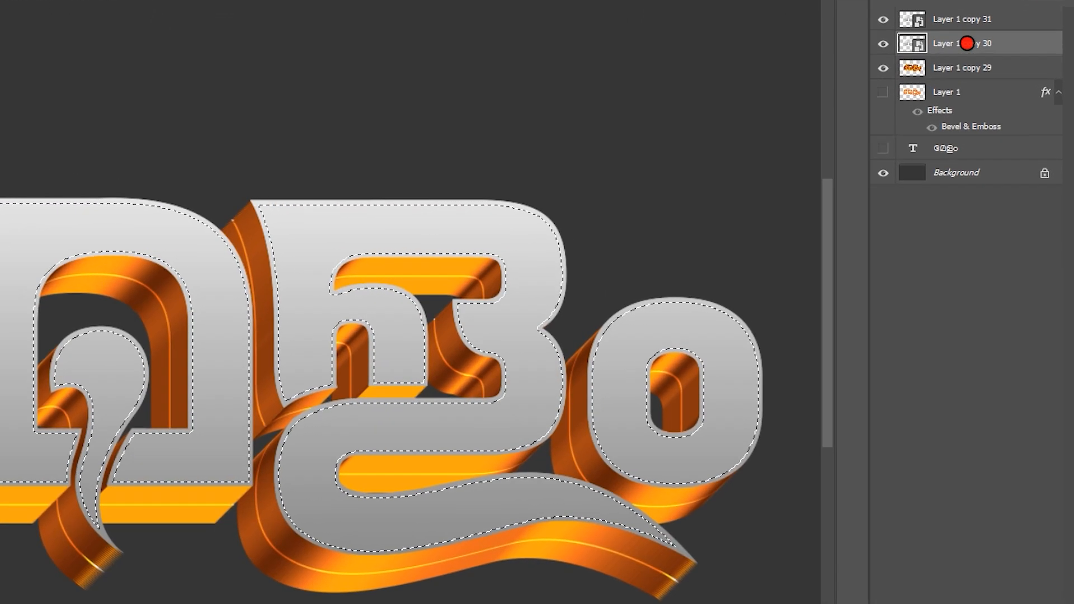
pyautogui.rightClick(978, 121)
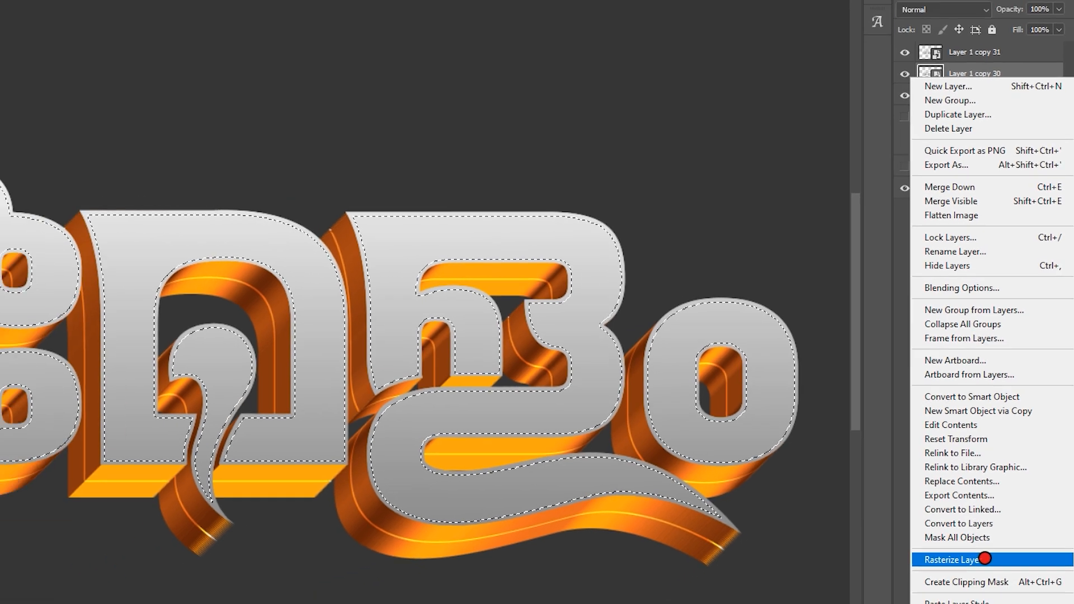
pyautogui.click(951, 593)
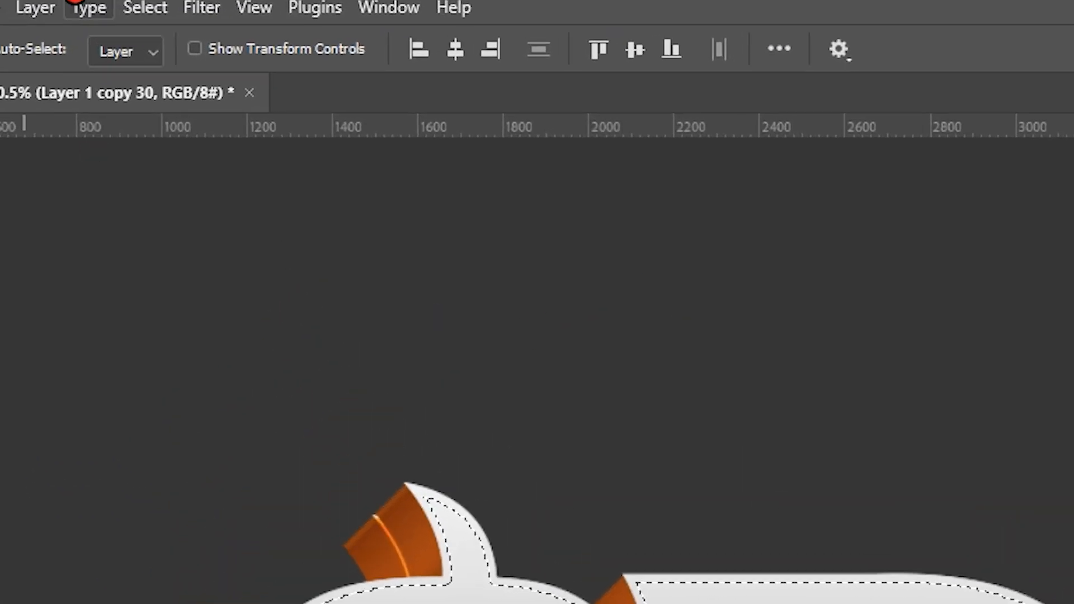
# Invert the contracted selection, delete the outer edge of the lettering on Layer 1 copy 30, and deselect
pyautogui.click(130, 6)
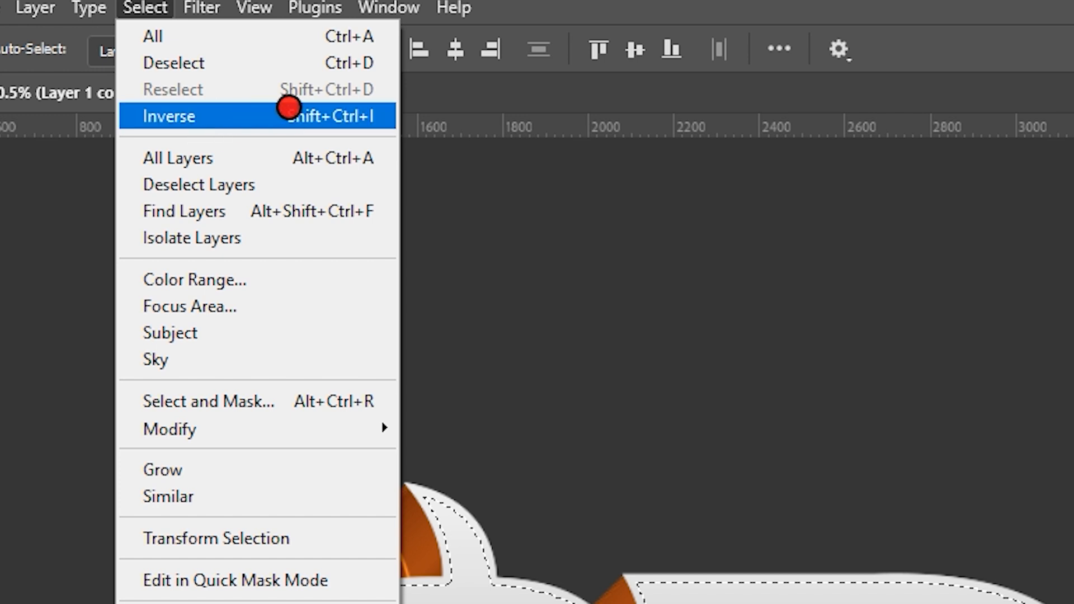
pyautogui.click(289, 108)
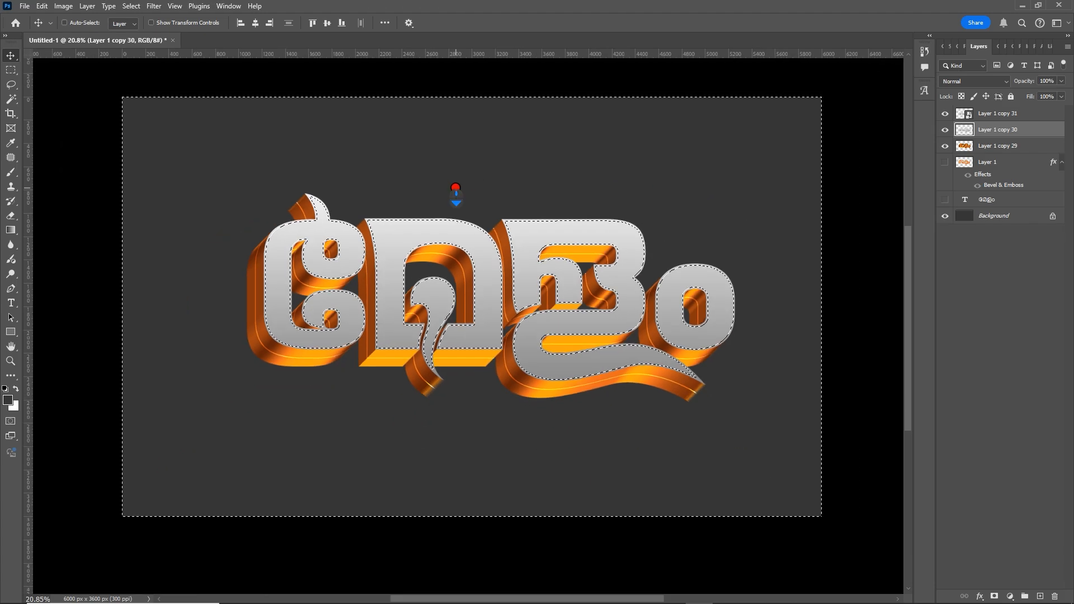
pyautogui.scroll(4, 484, 185)
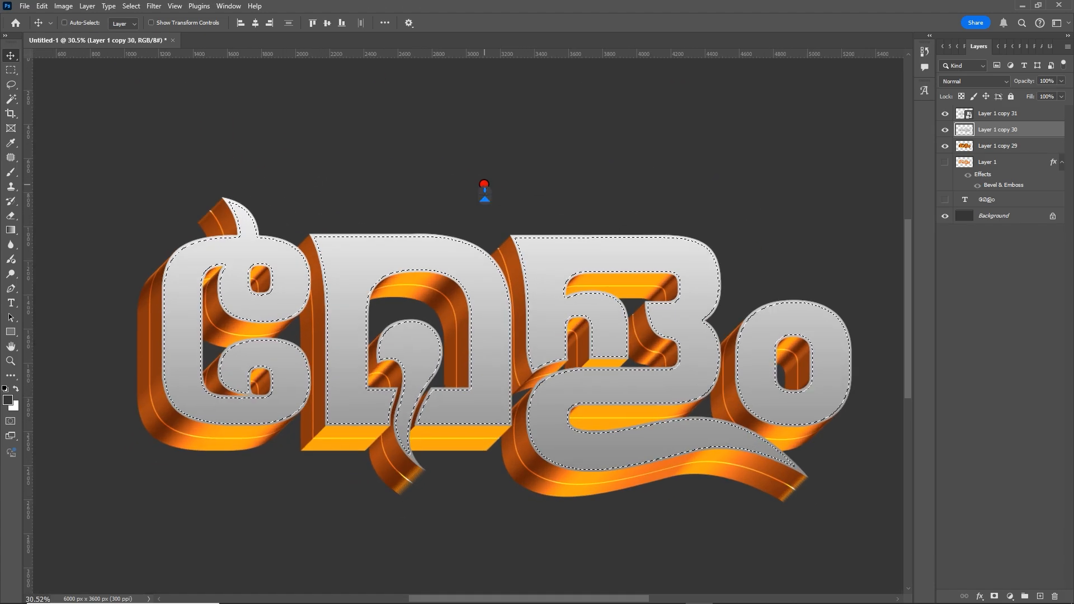
pyautogui.press('Delete')
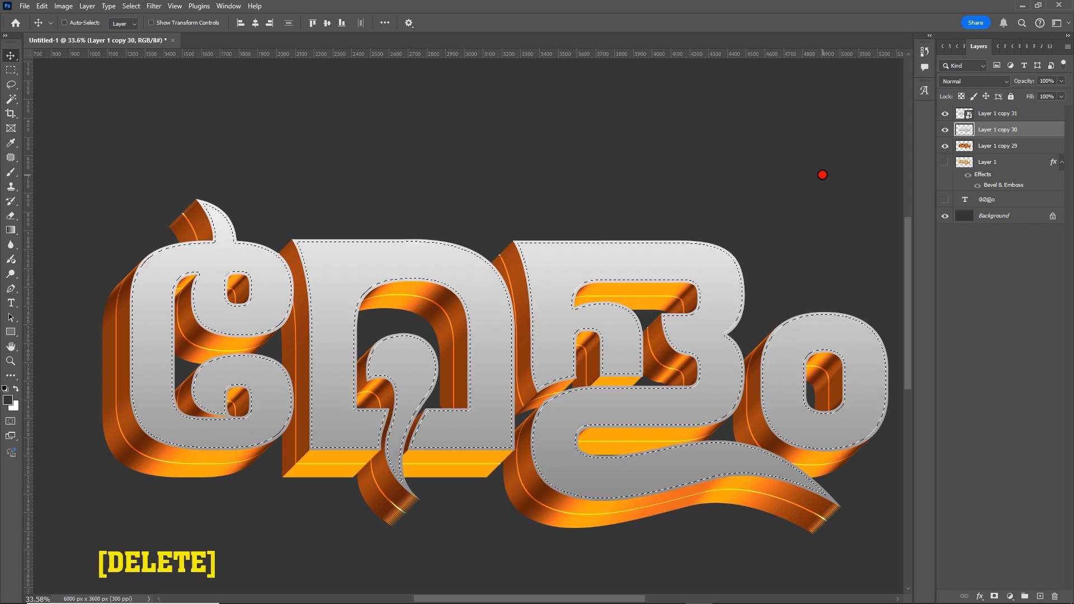
pyautogui.press('ctrl')
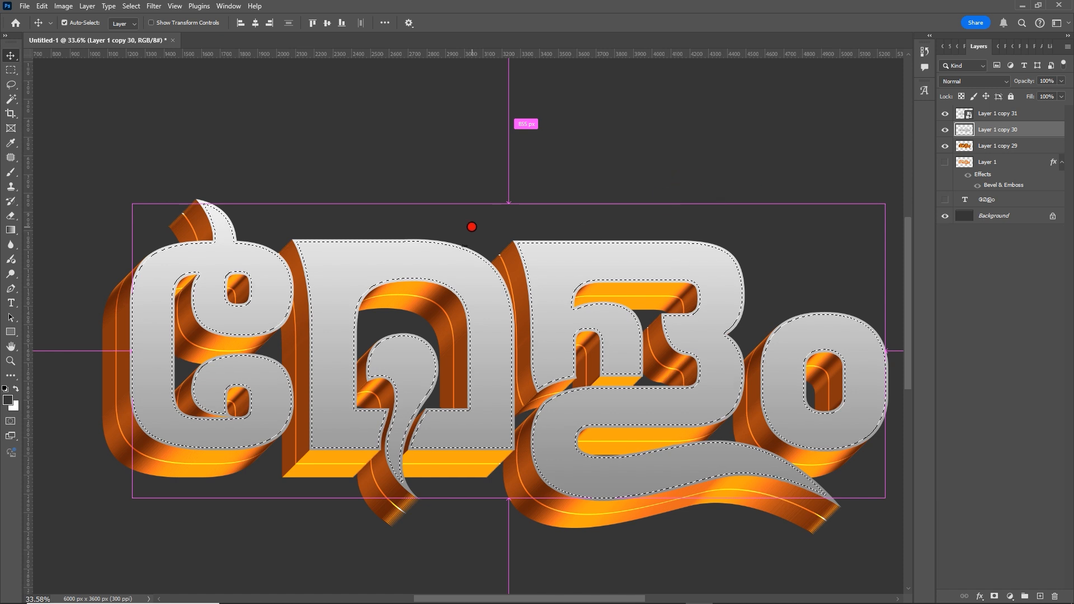
pyautogui.hotkey('ctrl', 'd')
# Rasterize the smart object layer Layer 1 copy 31
pyautogui.moveTo(645, 286); pyautogui.dragTo(665, 226)
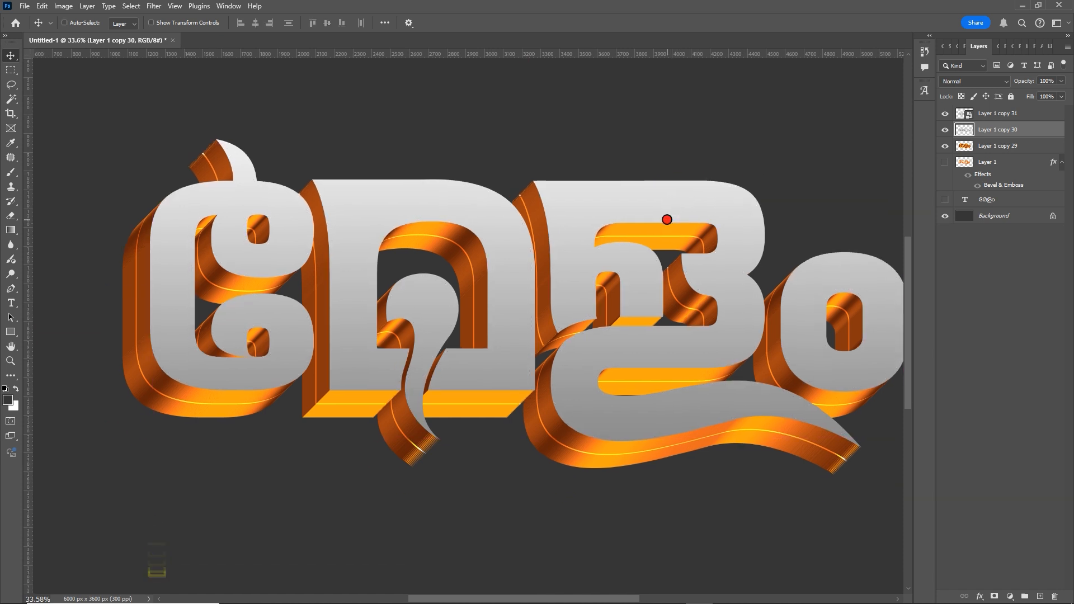
pyautogui.click(992, 114)
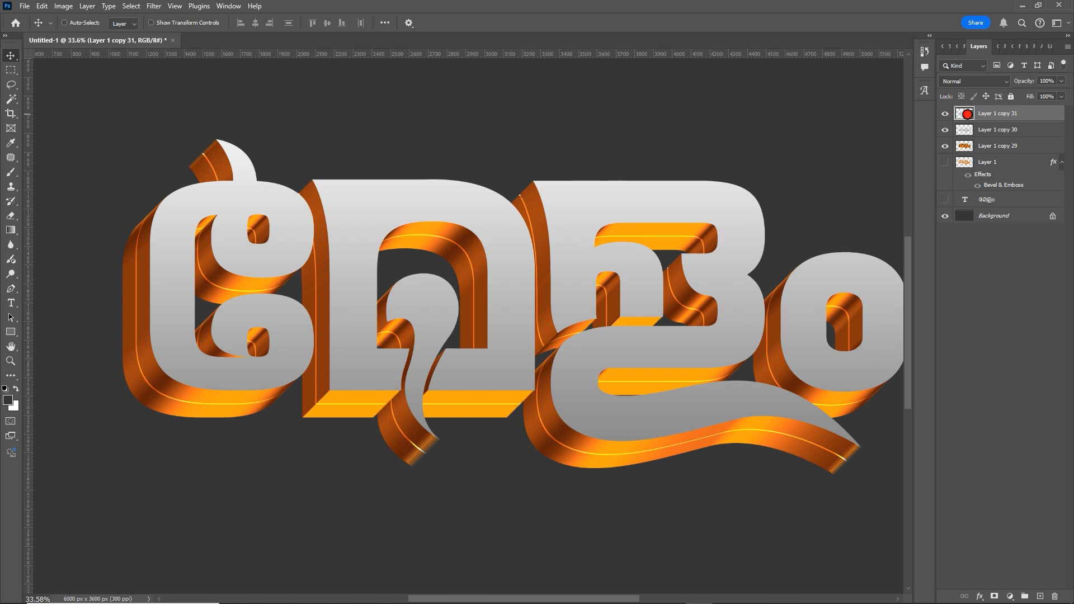
pyautogui.moveTo(726, 286); pyautogui.dragTo(694, 284)
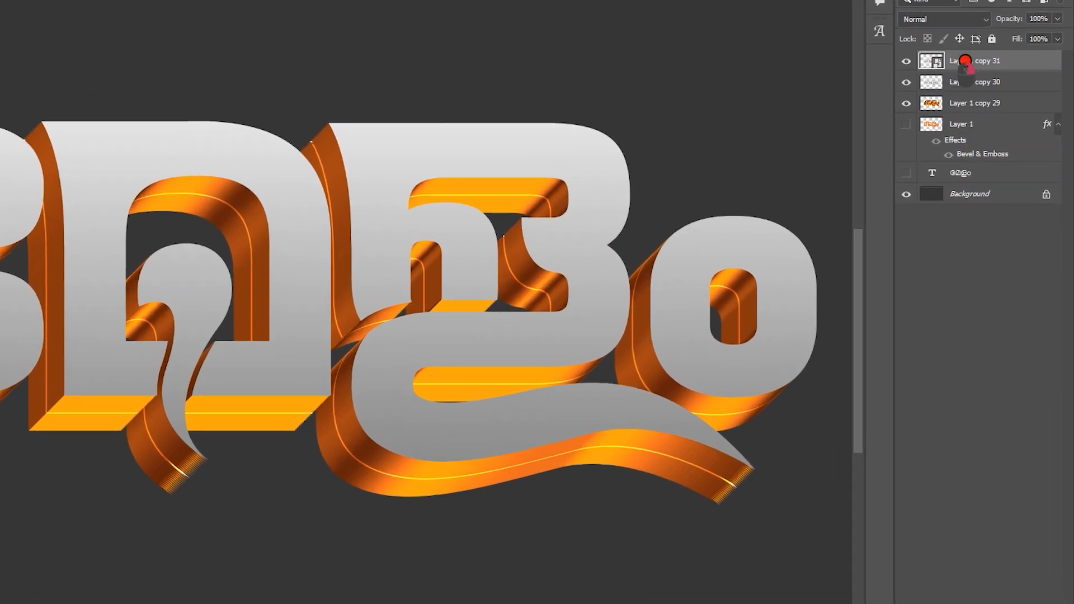
pyautogui.rightClick(988, 116)
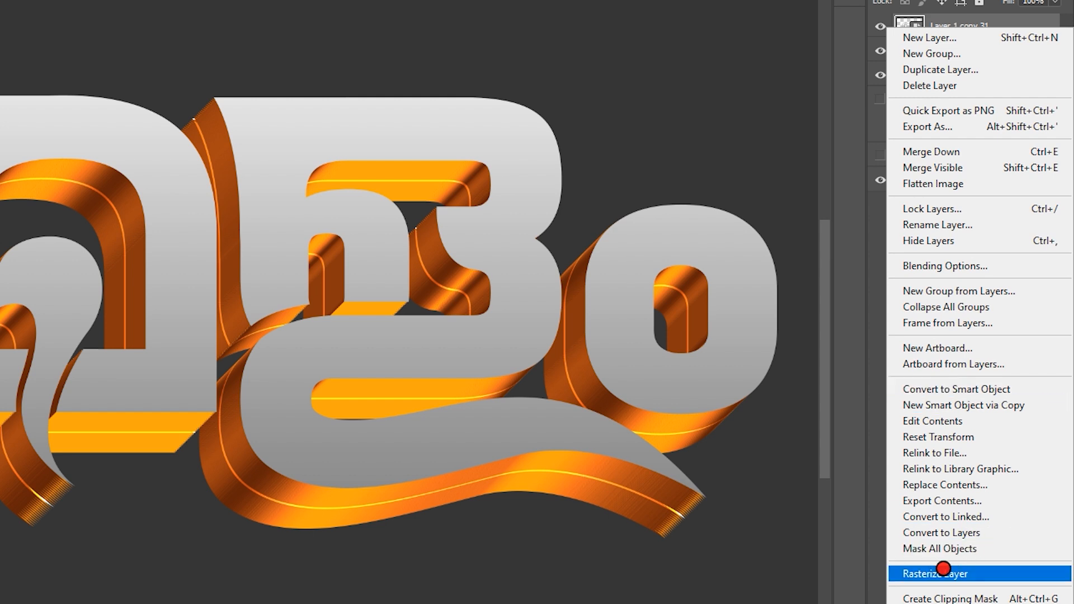
pyautogui.click(970, 574)
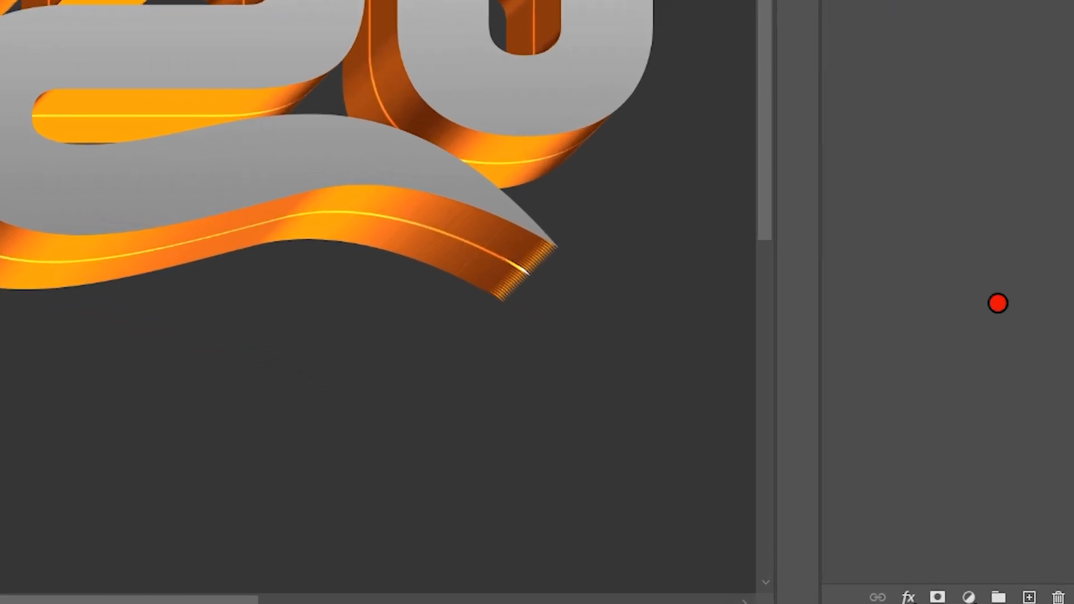
# Add a Bevel & Emboss effect to Layer 1 copy 31 and change its highlight colour to a very light neutral grey
pyautogui.click(909, 596)
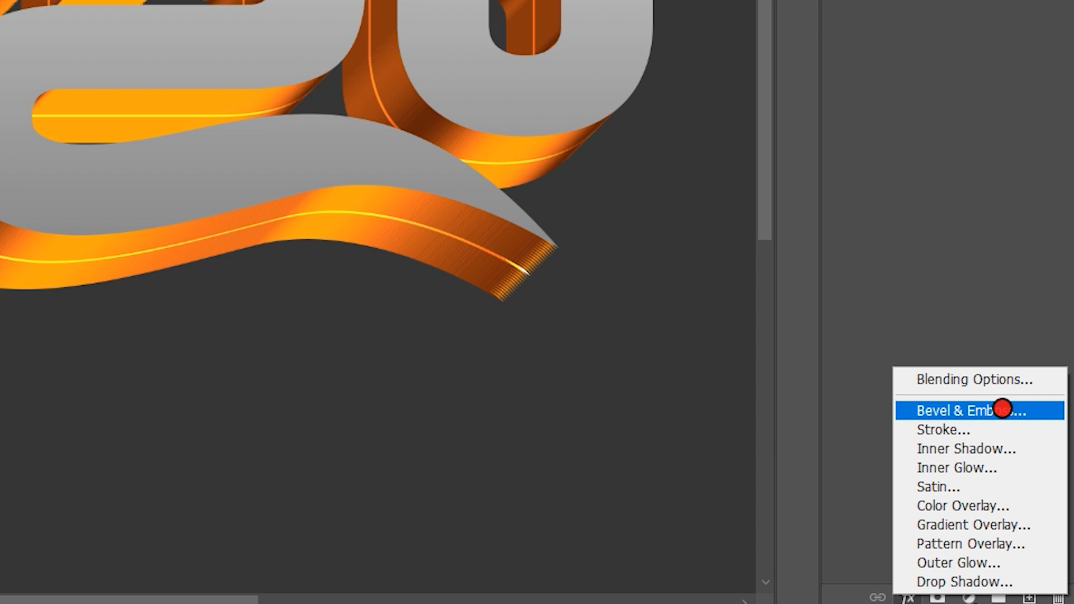
pyautogui.click(1003, 409)
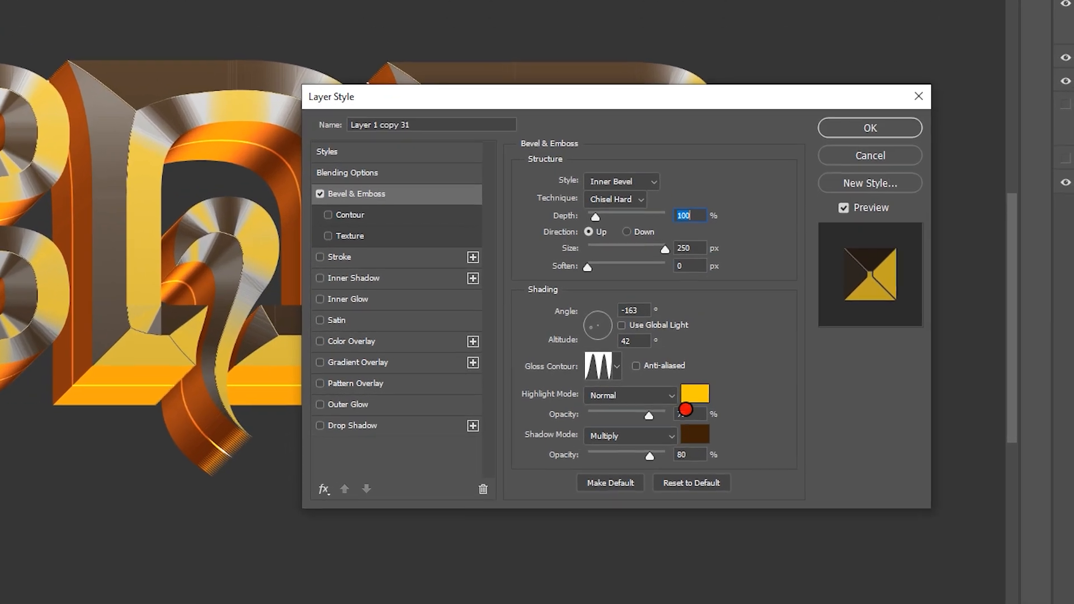
pyautogui.click(694, 395)
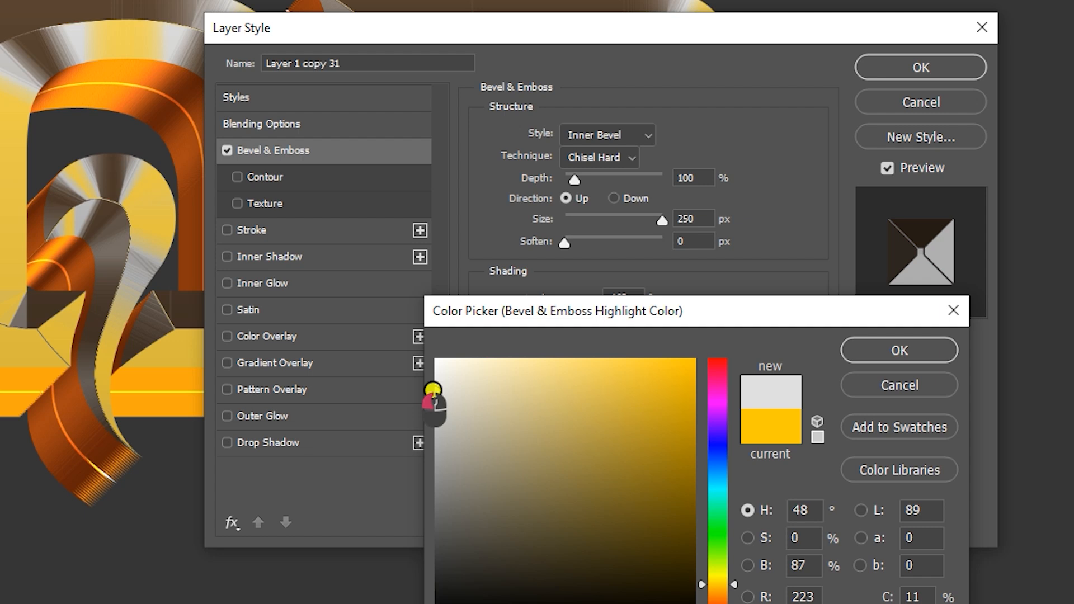
pyautogui.click(879, 350)
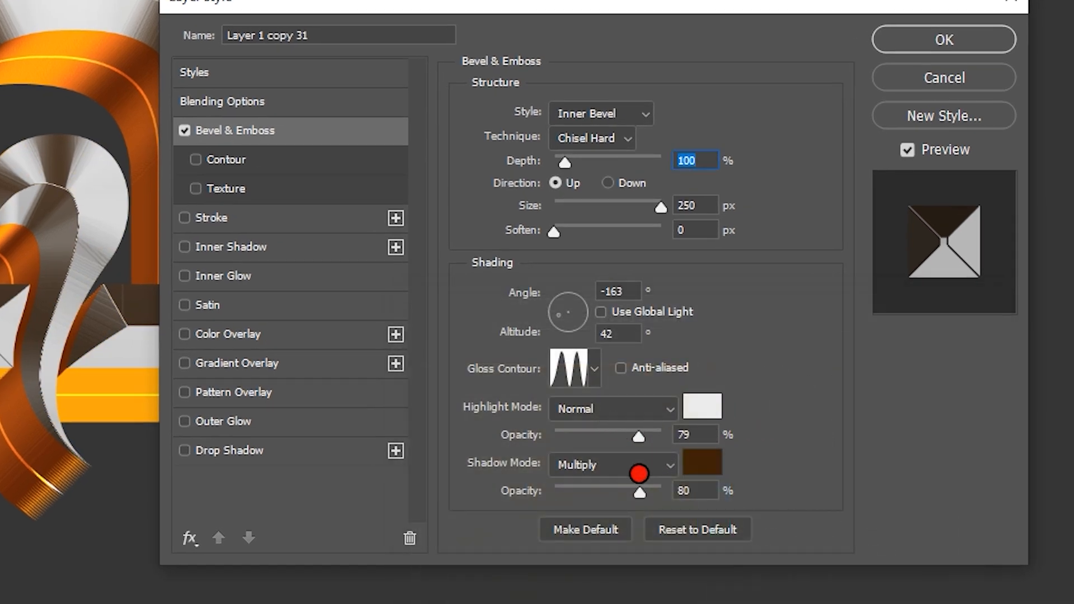
# Set the Bevel & Emboss shadow colour to a dark neutral grey with 0% saturation and 29% brightness
pyautogui.click(698, 461)
pyautogui.moveTo(451, 547); pyautogui.dragTo(414, 560)
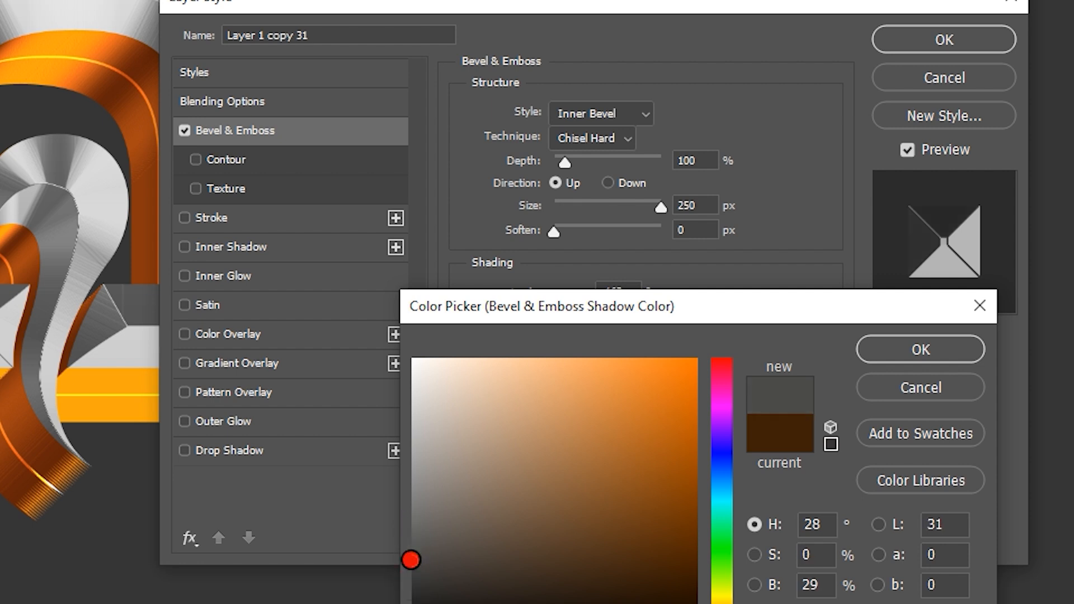
pyautogui.click(888, 356)
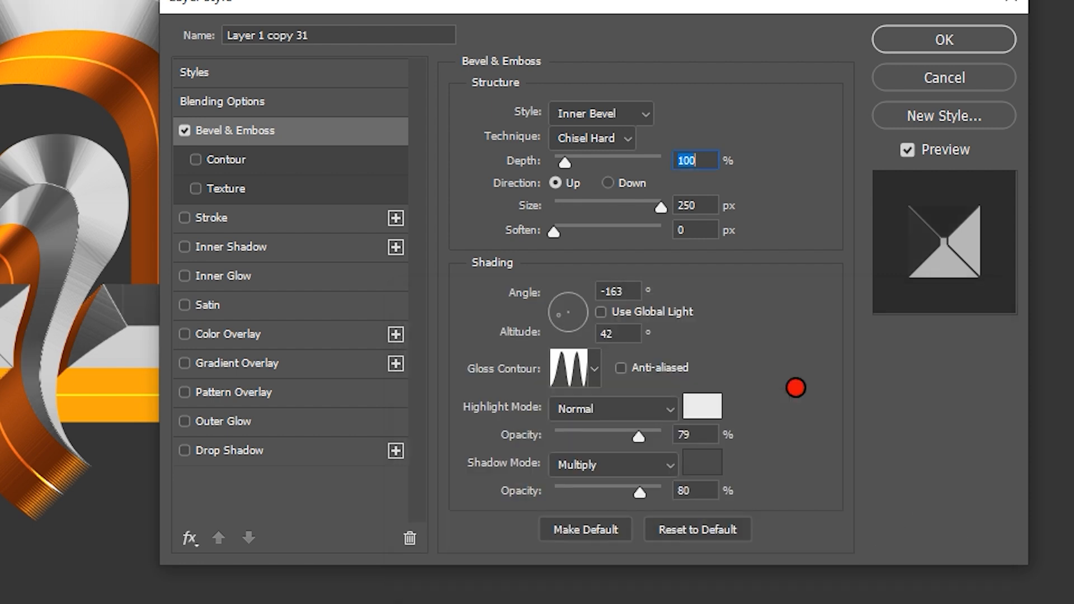
# Choose the multi-peaked double-ring gloss contour for the bevel on Layer 1 copy 31 and apply the layer style
pyautogui.click(594, 368)
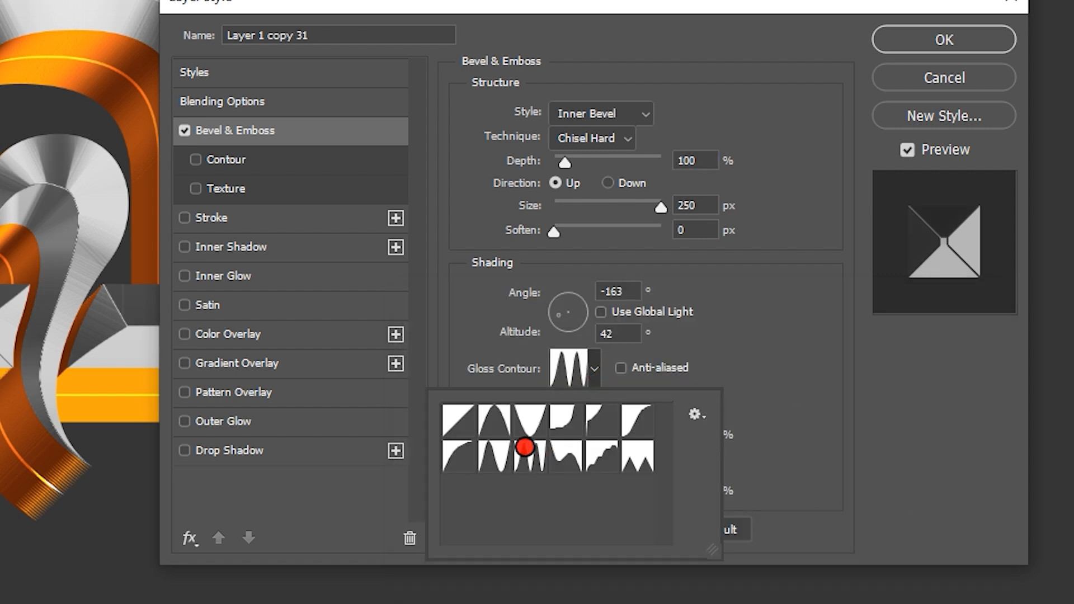
pyautogui.click(526, 450)
pyautogui.click(800, 379)
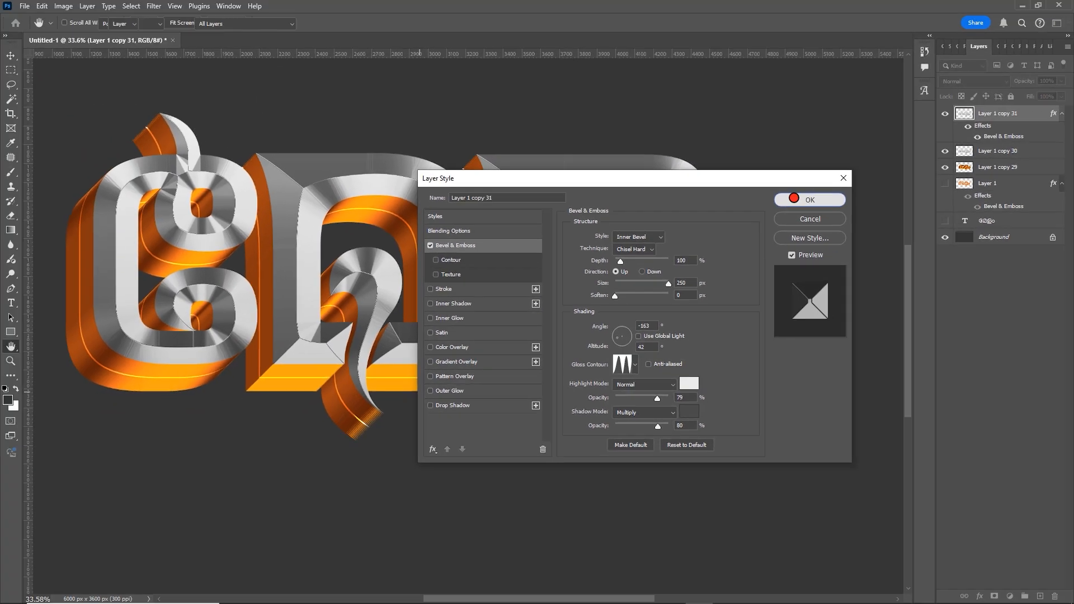
pyautogui.click(839, 138)
pyautogui.scroll(-1, 583, 455)
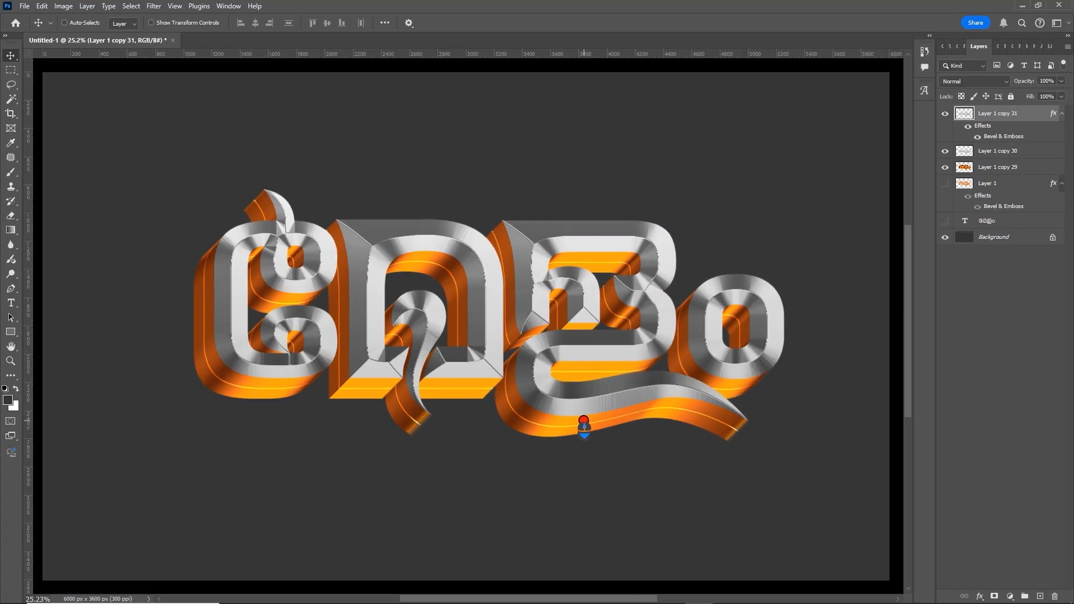
pyautogui.scroll(1, 583, 427)
pyautogui.moveTo(564, 433); pyautogui.dragTo(588, 445)
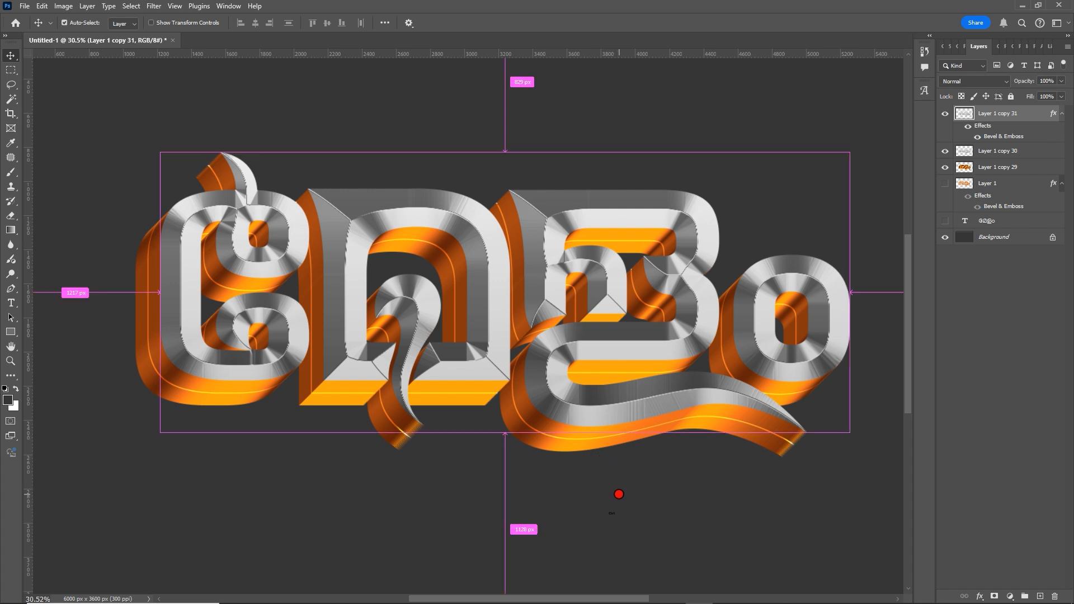
# Move Layer 1 copy 31 up 3 px and right 3 px with Free Transform, and convert it to a smart object
pyautogui.hotkey('ctrl', 't')
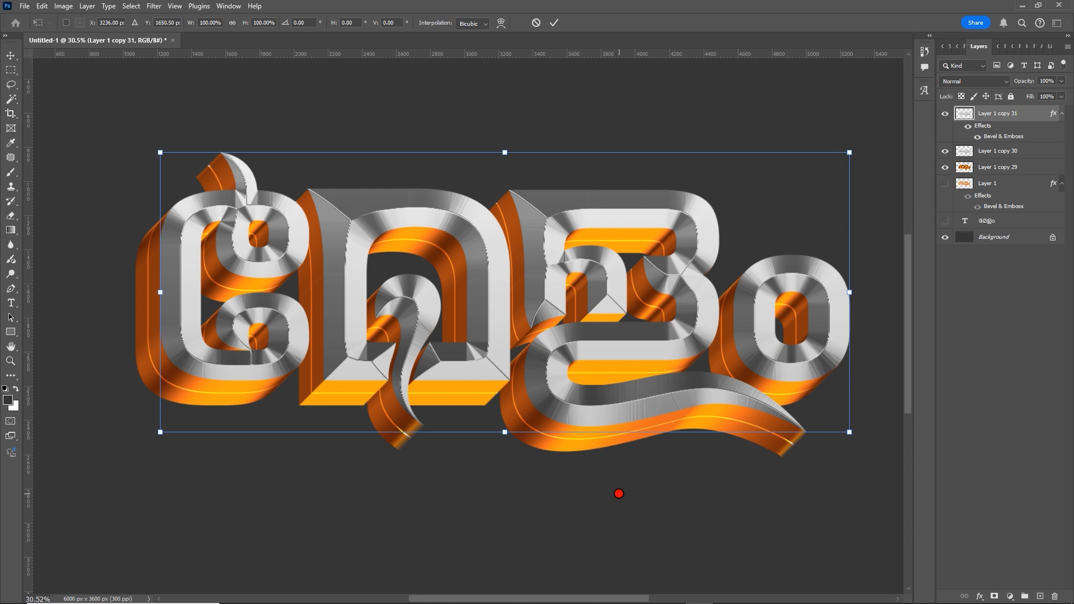
pyautogui.press('Up')
pyautogui.press('Up')
pyautogui.press('Up')
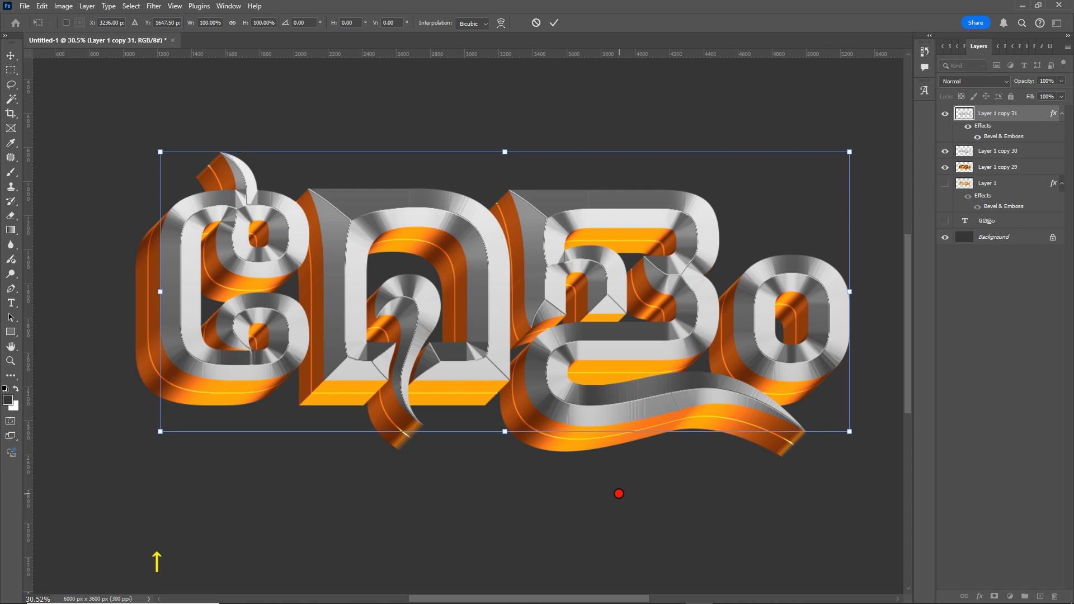
pyautogui.press('Right')
pyautogui.press('Right')
pyautogui.press('Right')
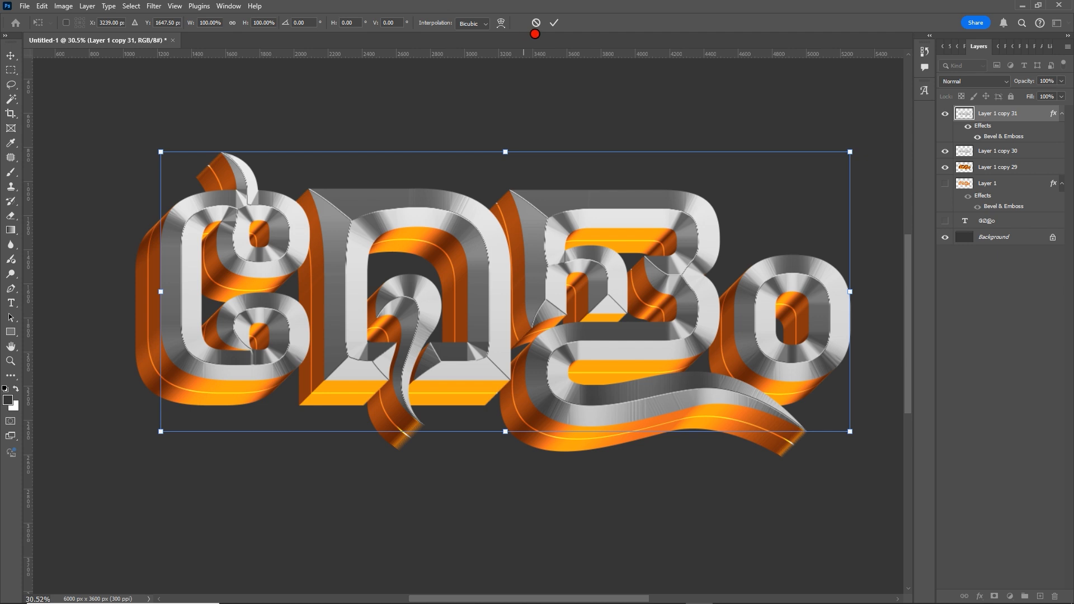
pyautogui.click(553, 23)
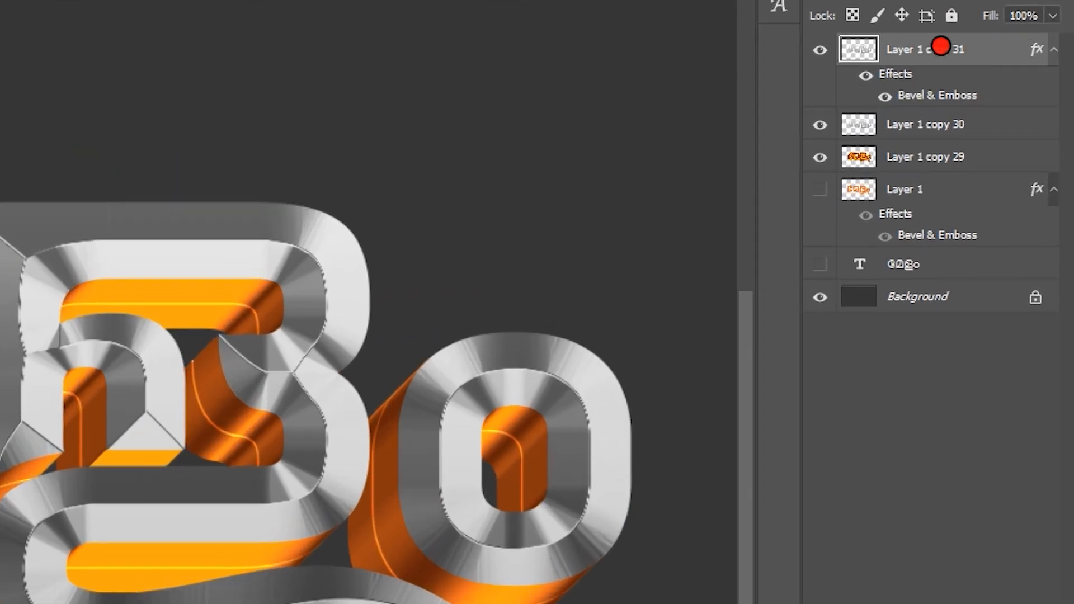
pyautogui.rightClick(1005, 112)
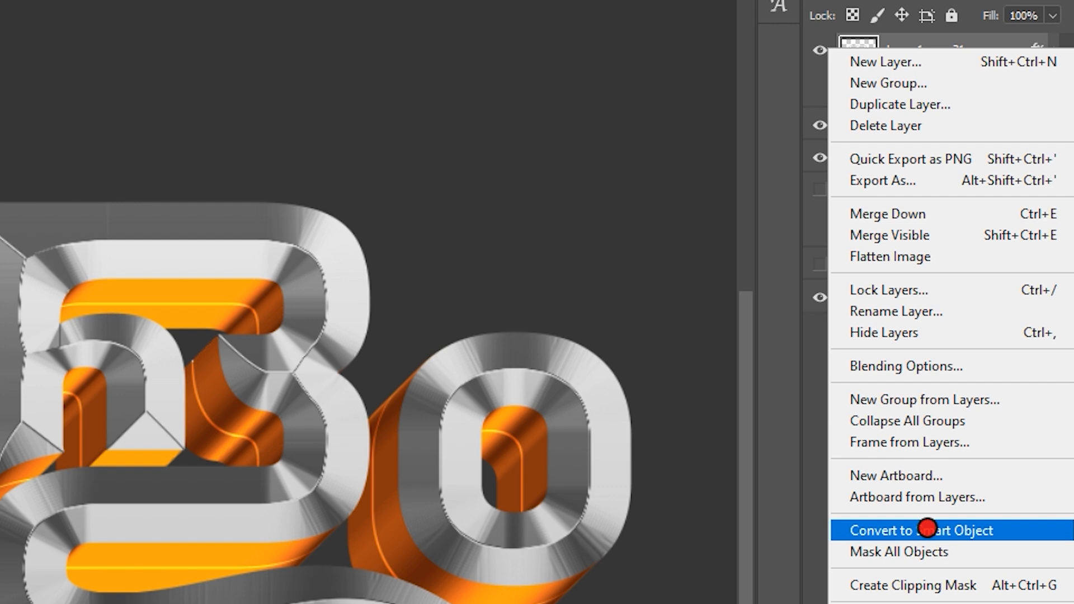
pyautogui.click(985, 529)
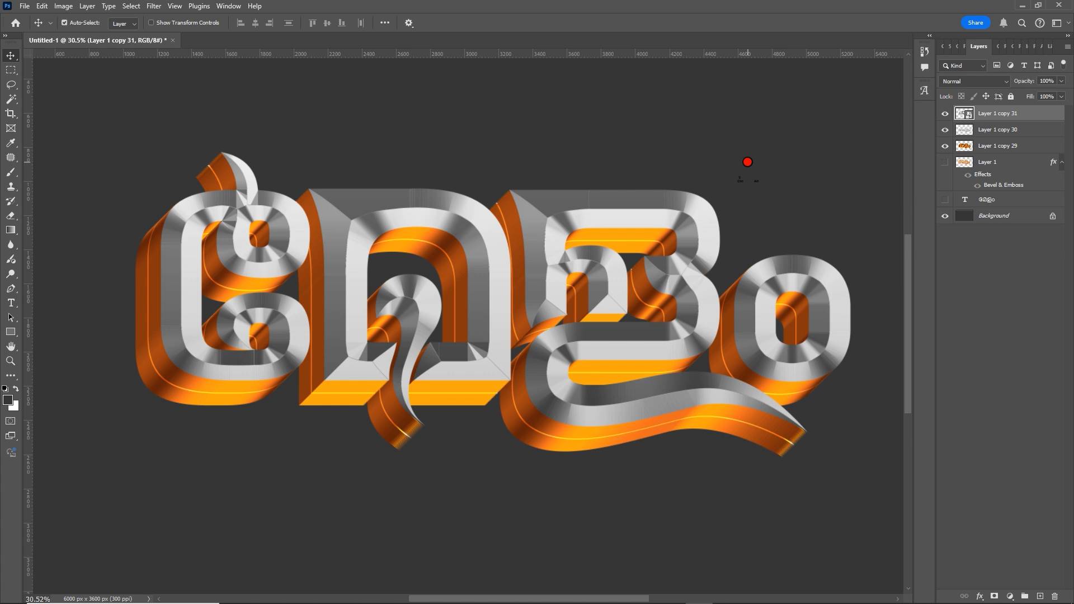
# Duplicate Layer 1 copy 31 with the repeated 3 px up and right offset 27 times to stack a silver extrusion
pyautogui.hotkey('shift', 'ctrl', 'alt', 't')
pyautogui.hotkey('shift', 'ctrl', 'alt', 't')
pyautogui.hotkey('shift', 'ctrl', 'alt', 't')
pyautogui.hotkey('shift', 'ctrl', 'alt', 't')
pyautogui.hotkey('shift', 'ctrl', 'alt', 't')
pyautogui.hotkey('shift', 'ctrl', 'alt', 't')
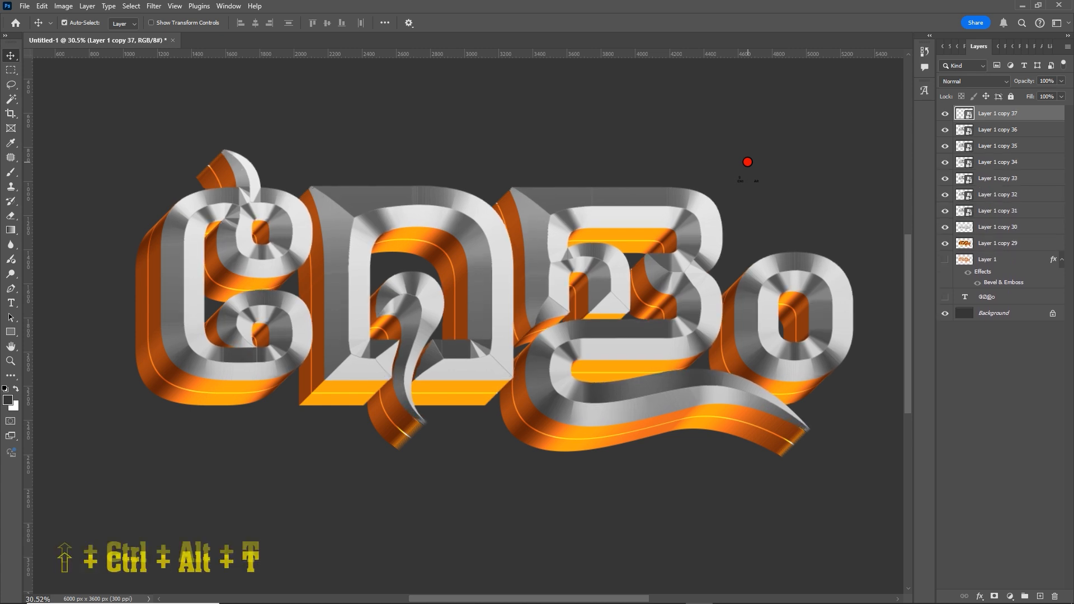
pyautogui.hotkey('shift', 'ctrl', 'alt', 't')
pyautogui.hotkey('shift', 'ctrl', 'alt', 't')
pyautogui.hotkey('shift', 'ctrl', 'alt', 't')
pyautogui.hotkey('shift', 'ctrl', 'alt', 't')
pyautogui.hotkey('shift', 'ctrl', 'alt', 't')
pyautogui.hotkey('shift', 'ctrl', 'alt', 't')
pyautogui.hotkey('shift', 'ctrl', 'alt', 't')
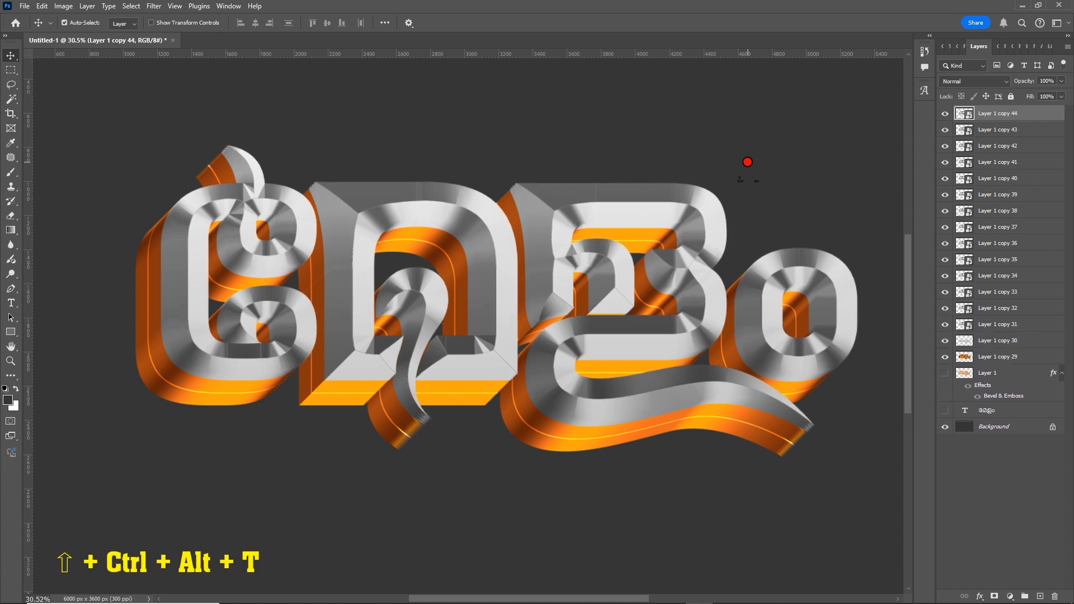
pyautogui.hotkey('shift', 'ctrl', 'alt', 't')
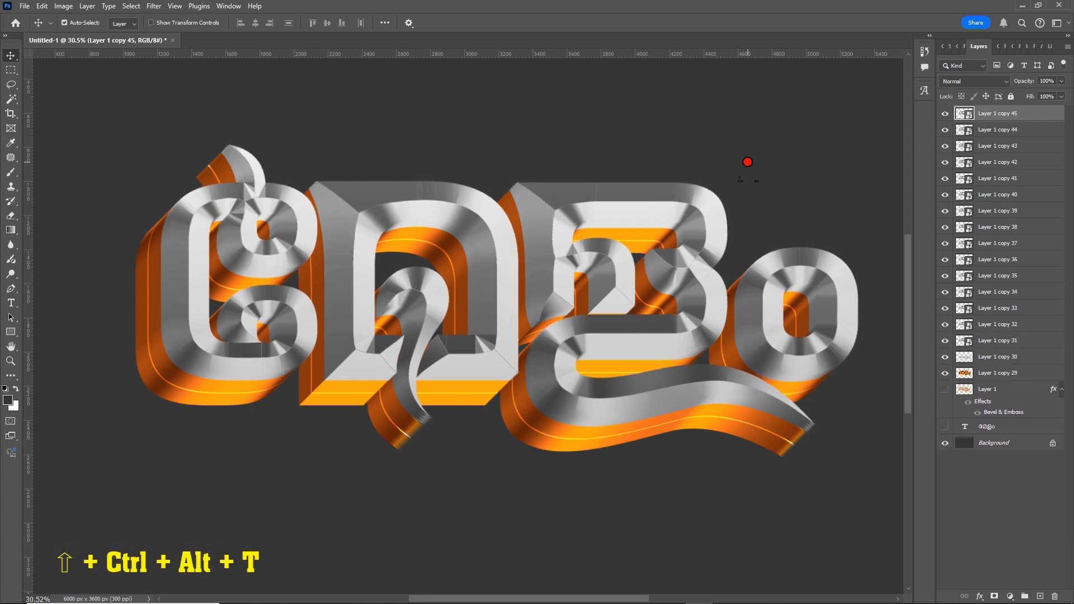
pyautogui.hotkey('shift', 'ctrl', 'alt', 't')
pyautogui.hotkey('shift', 'ctrl', 'alt', 't')
pyautogui.hotkey('shift', 'ctrl', 'alt', 't')
pyautogui.hotkey('shift', 'ctrl', 'alt', 't')
pyautogui.hotkey('shift', 'ctrl', 'alt', 't')
pyautogui.hotkey('shift', 'ctrl', 'alt', 't')
pyautogui.hotkey('shift', 'ctrl', 'alt', 't')
pyautogui.hotkey('shift', 'ctrl', 'alt', 't')
pyautogui.hotkey('shift', 'ctrl', 'alt', 't')
pyautogui.hotkey('shift', 'ctrl', 'alt', 't')
pyautogui.hotkey('shift', 'ctrl', 'alt', 't')
pyautogui.hotkey('shift', 'ctrl', 'alt', 't')
pyautogui.hotkey('shift', 'ctrl', 'alt', 't')
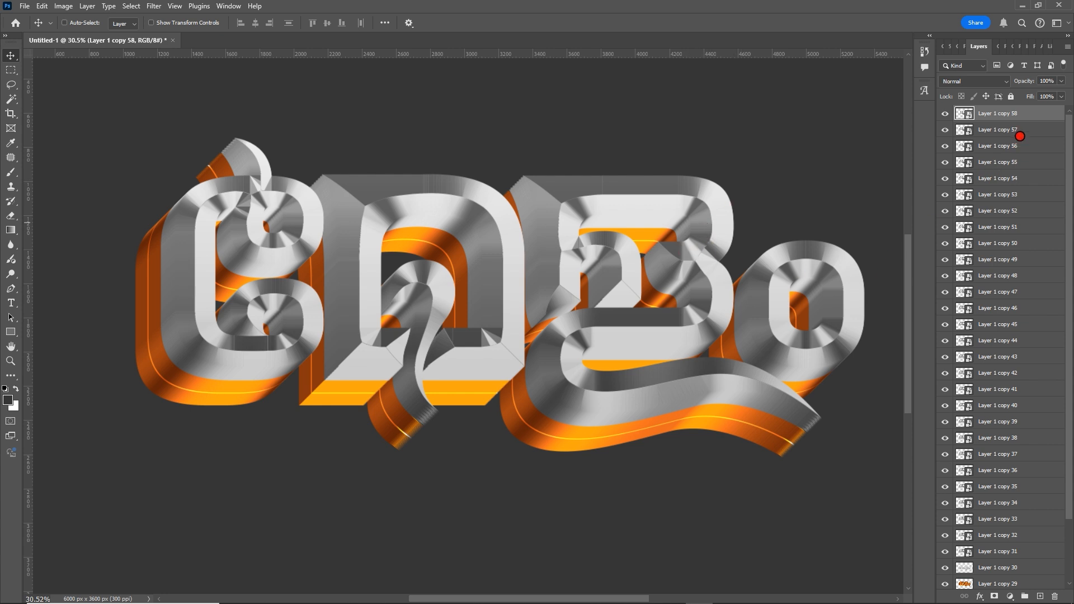
# Rasterize Layer 1 copy 45 in the middle of the silver stack
pyautogui.scroll(-1, 1002, 235)
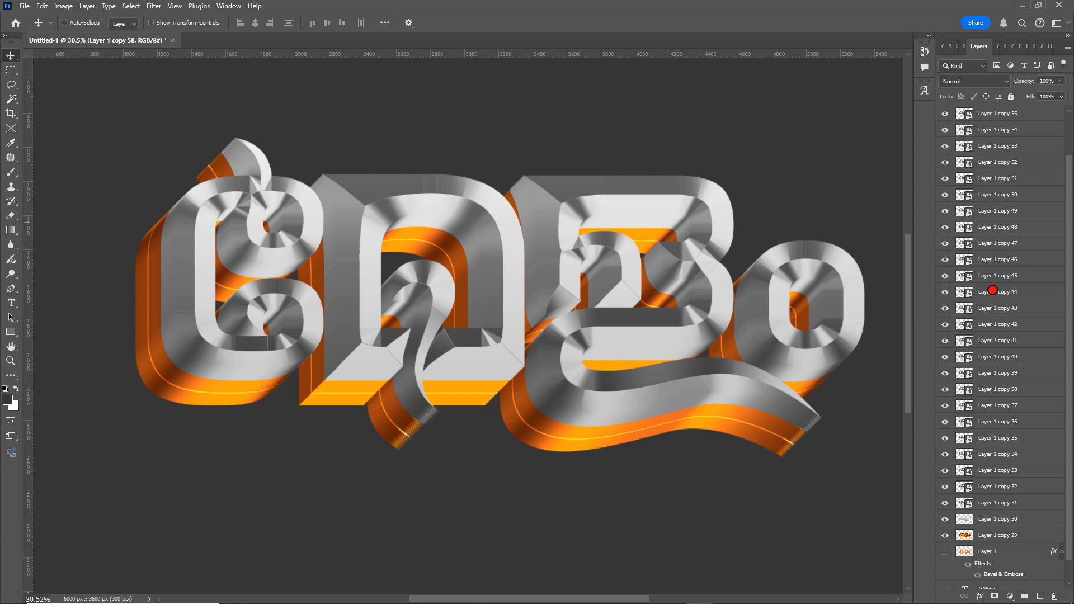
pyautogui.click(994, 281)
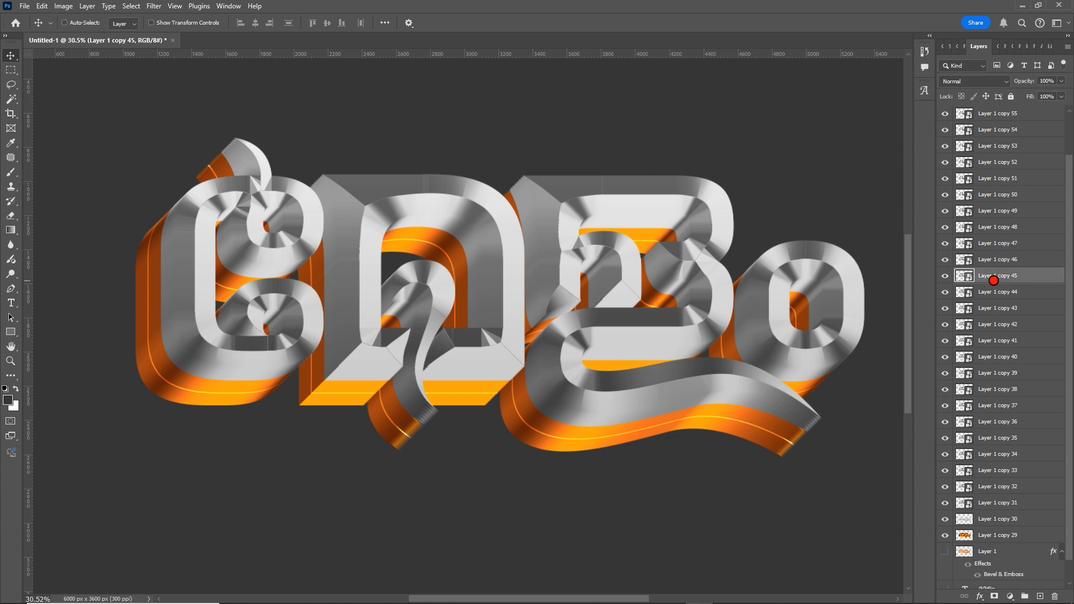
pyautogui.rightClick(998, 276)
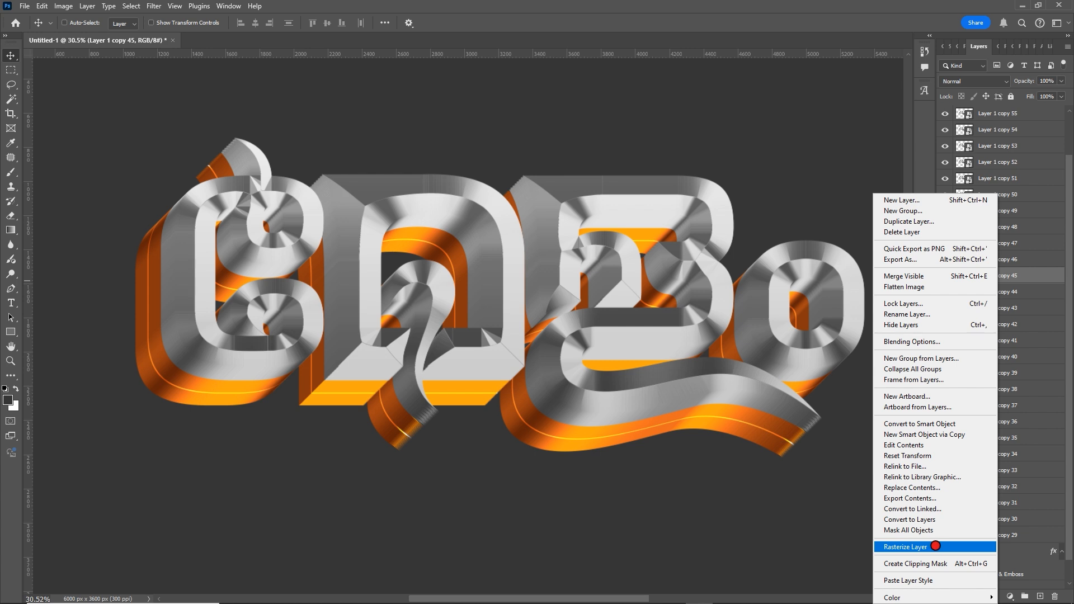
pyautogui.click(936, 546)
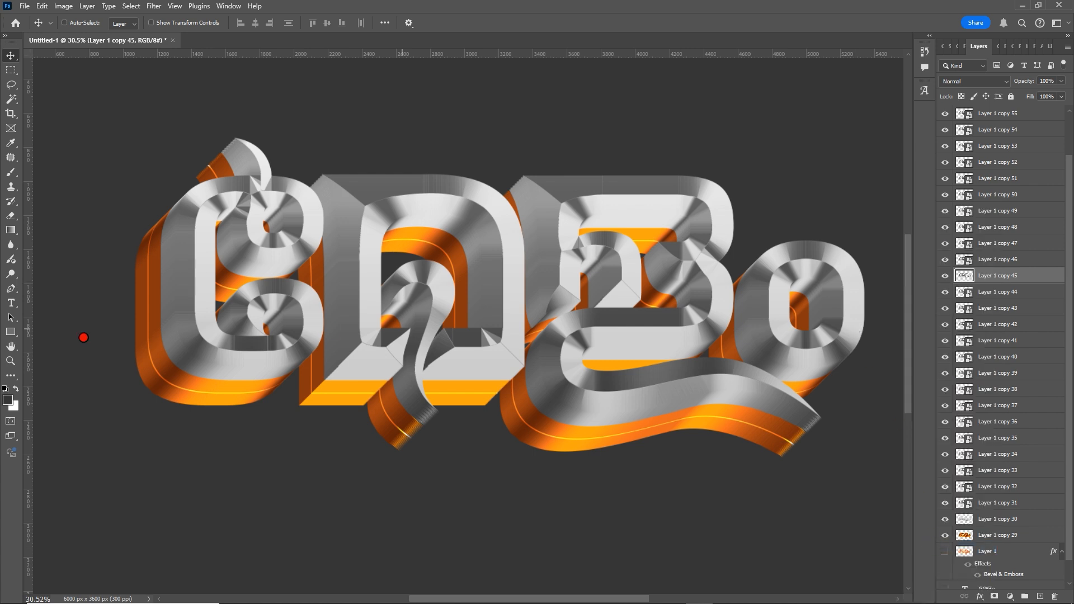
# Fill only the opaque pixels of Layer 1 copy 45 with the white background colour to form a highlight line
pyautogui.click(15, 407)
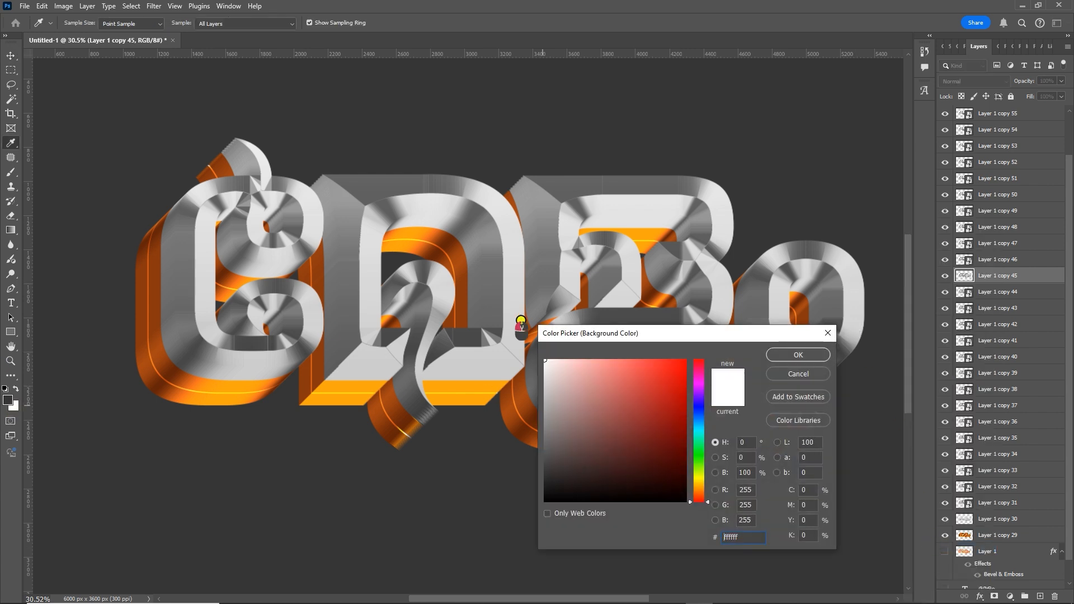
pyautogui.click(783, 353)
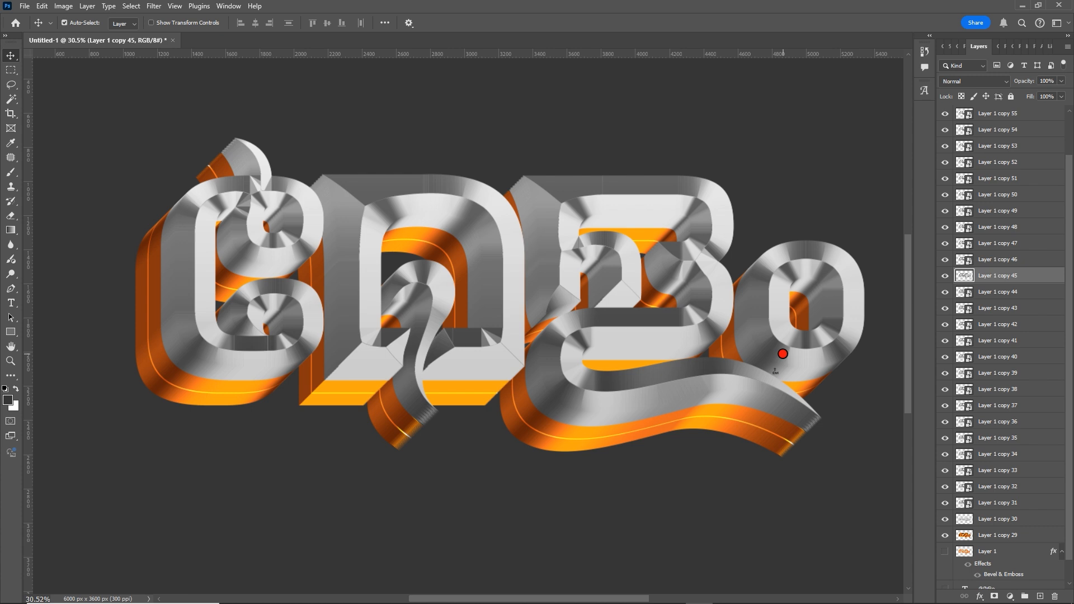
pyautogui.hotkey('shift', 'ctrl', 'Delete')
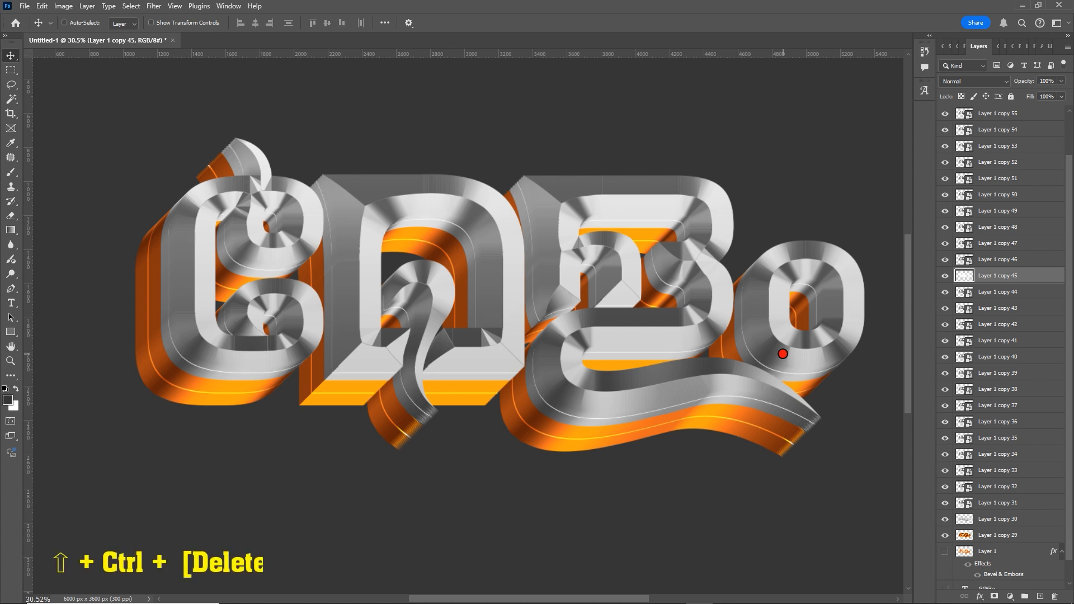
pyautogui.scroll(3, 708, 420)
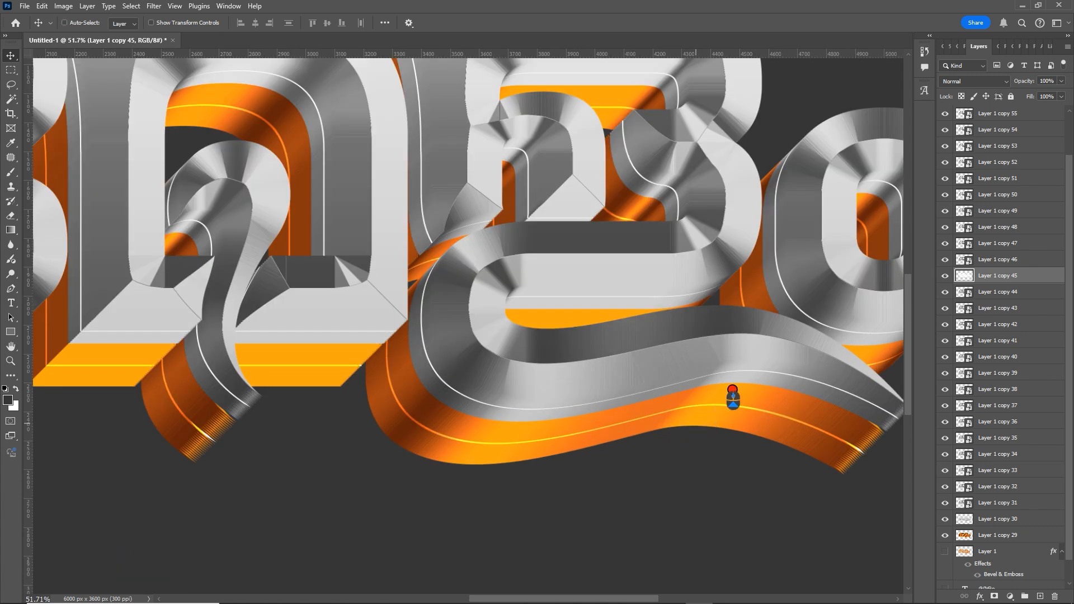
pyautogui.scroll(-1, 753, 374)
pyautogui.scroll(-1, 753, 374)
pyautogui.scroll(1, 1056, 227)
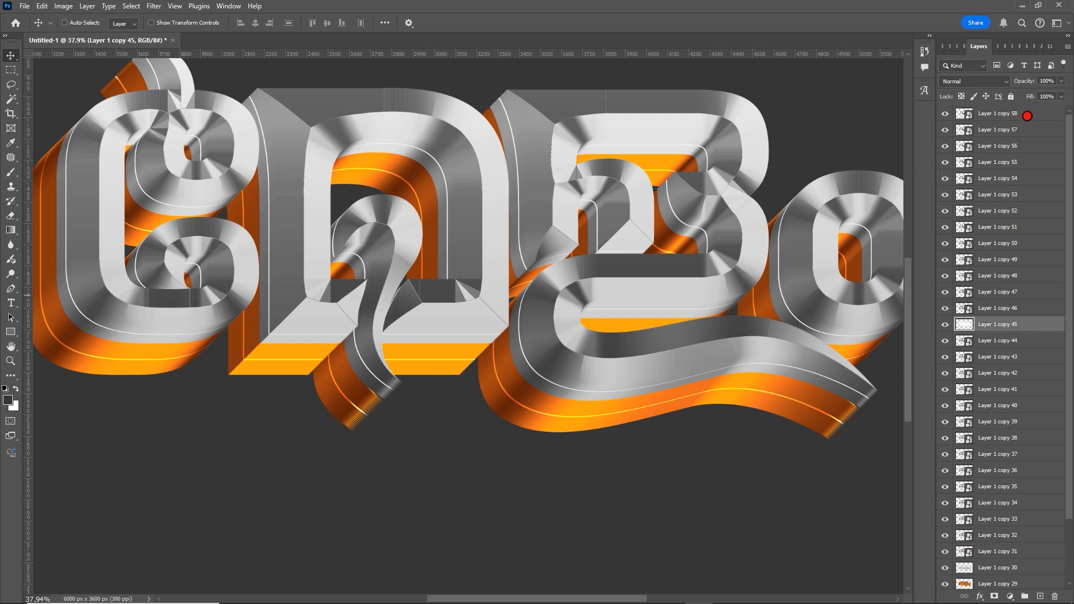
# Merge the layers from Layer 1 copy 57 down to Layer 1 copy 31 into one layer
pyautogui.click(1003, 129)
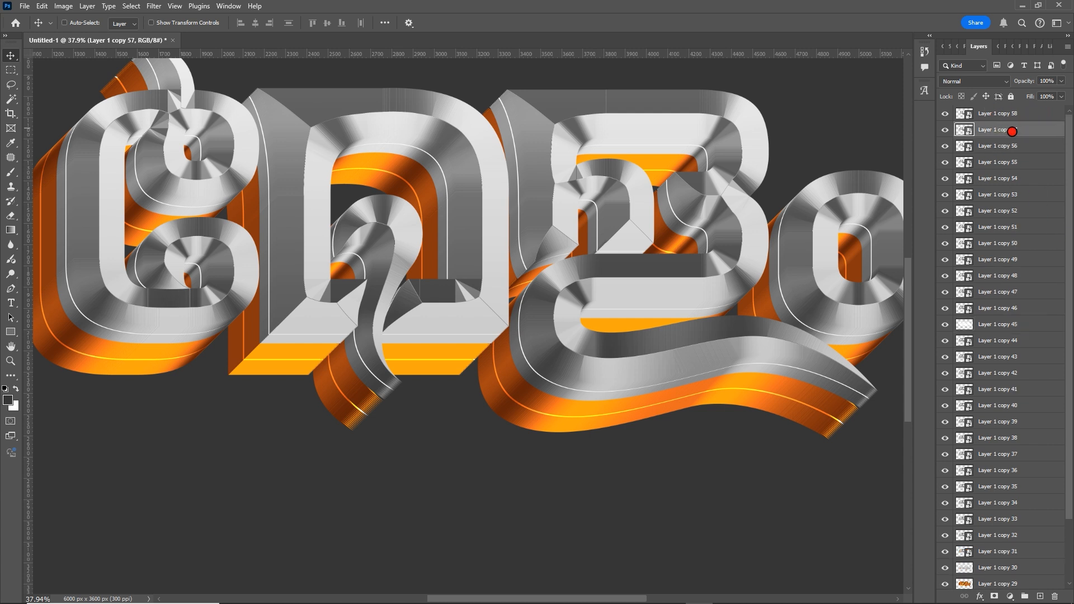
pyautogui.scroll(-2, 1007, 416)
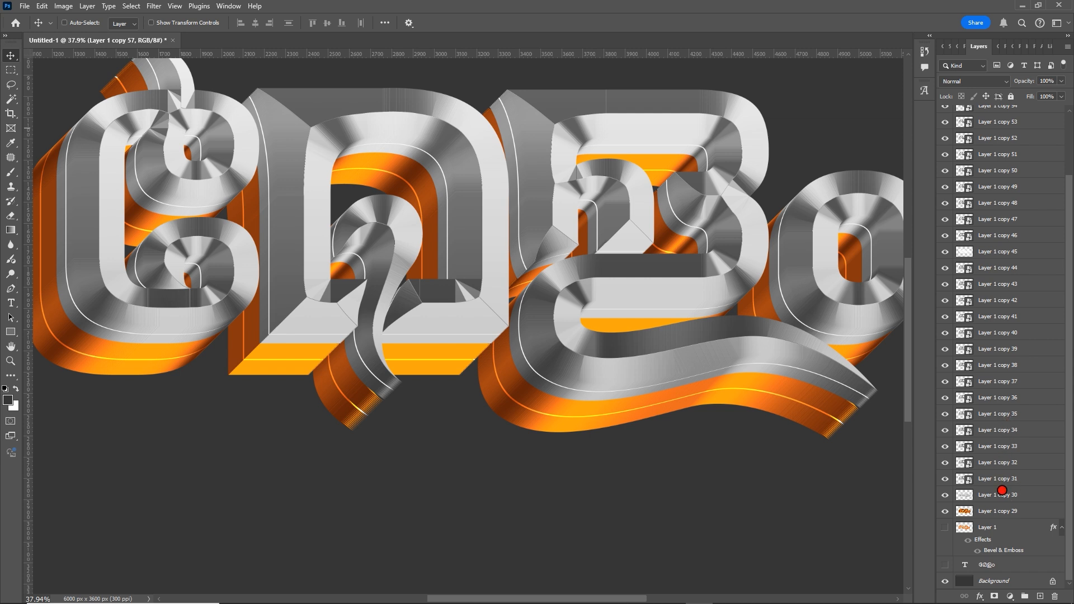
pyautogui.keyDown('shift'); pyautogui.click(998, 478); pyautogui.keyUp('shift')
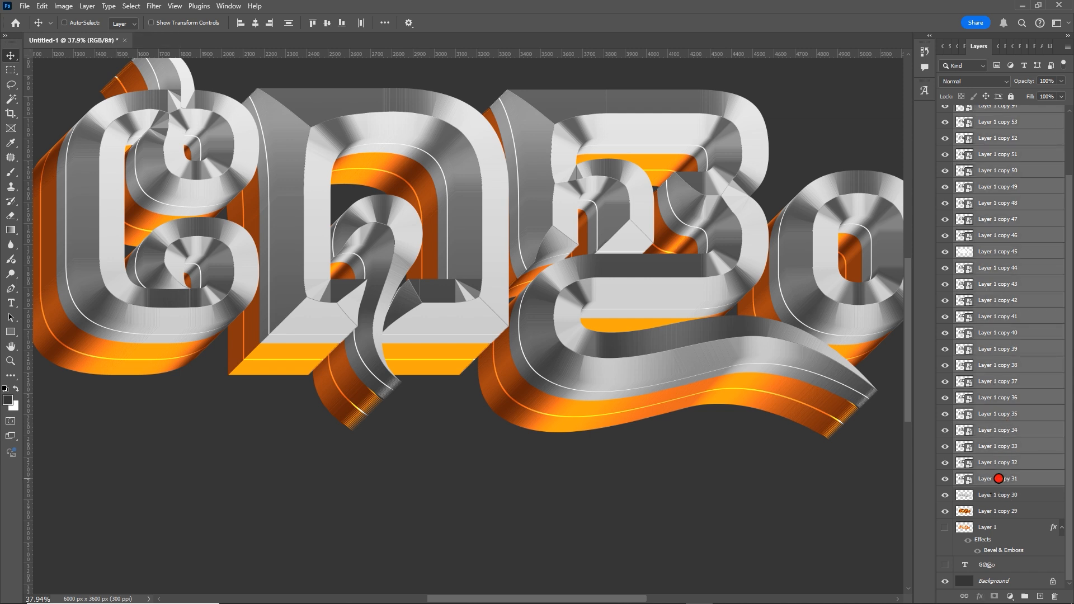
pyautogui.scroll(2, 1027, 479)
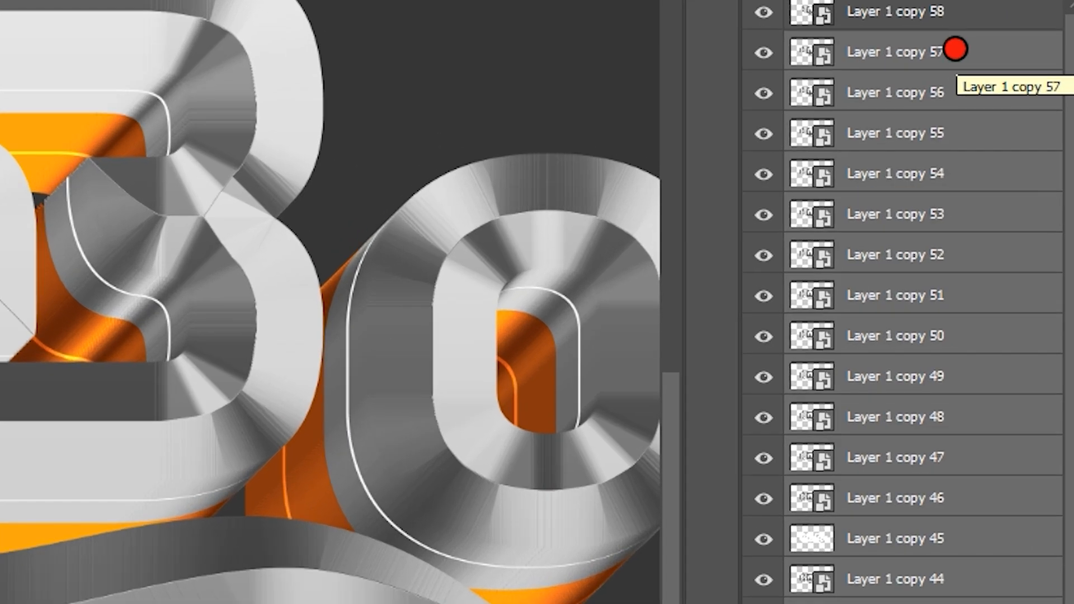
pyautogui.rightClick(955, 49)
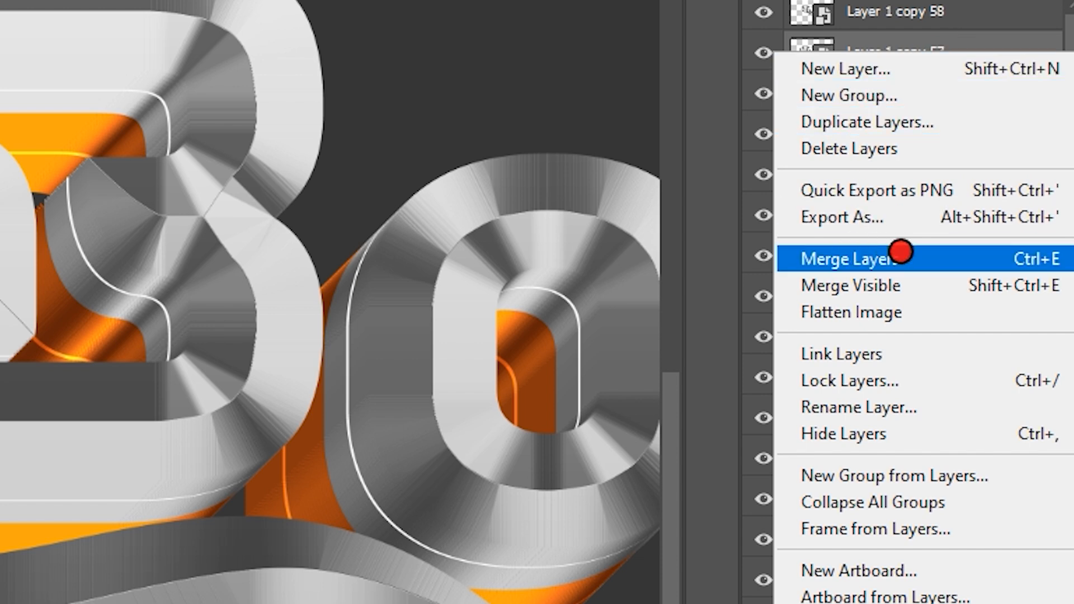
pyautogui.click(881, 252)
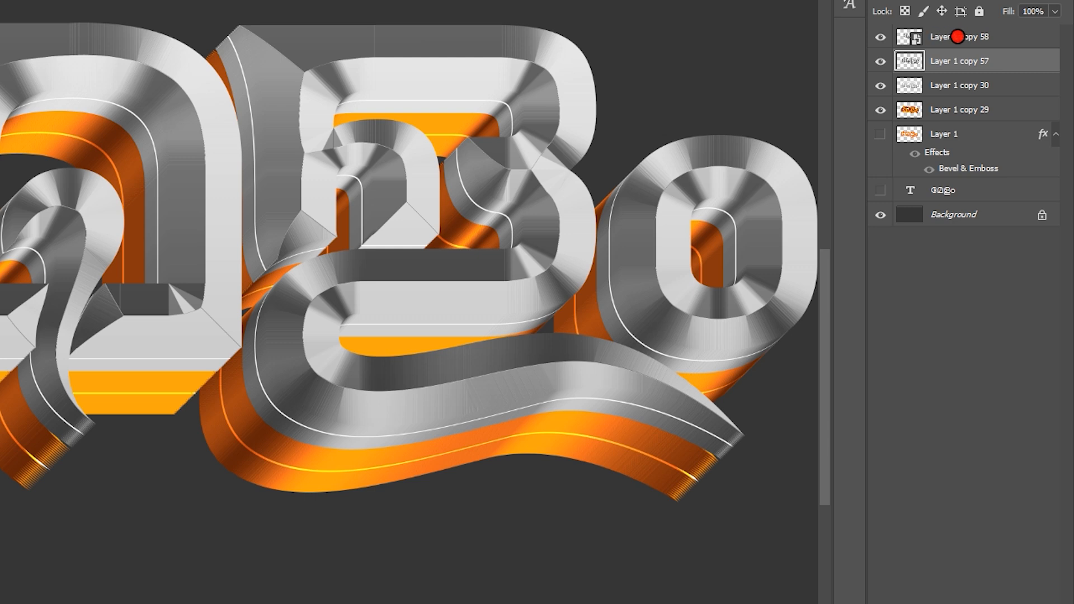
# Rasterize the smart object layer Layer 1 copy 58
pyautogui.click(961, 37)
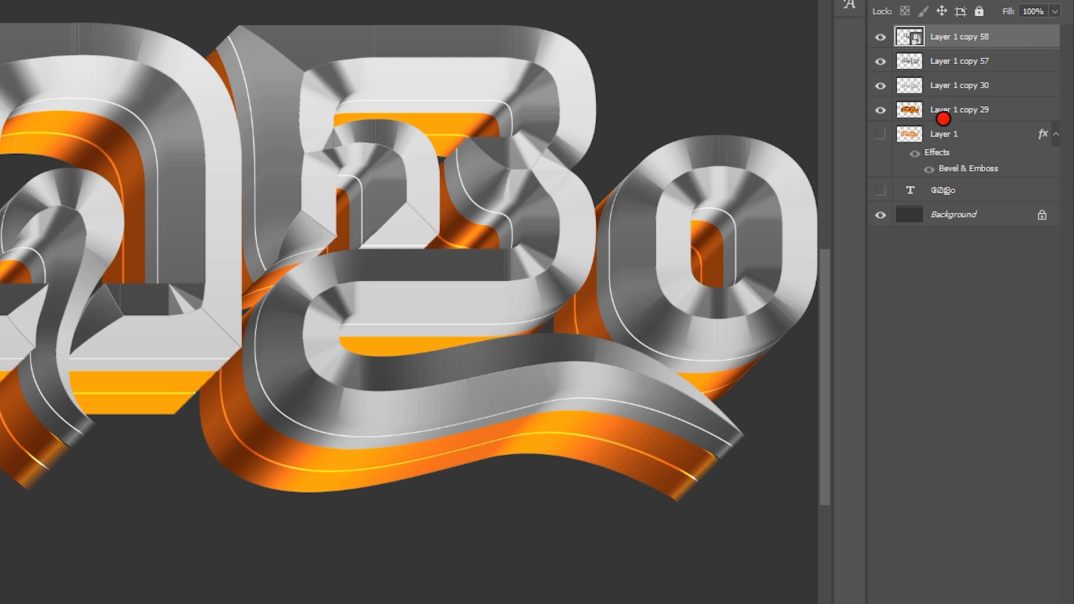
pyautogui.rightClick(960, 44)
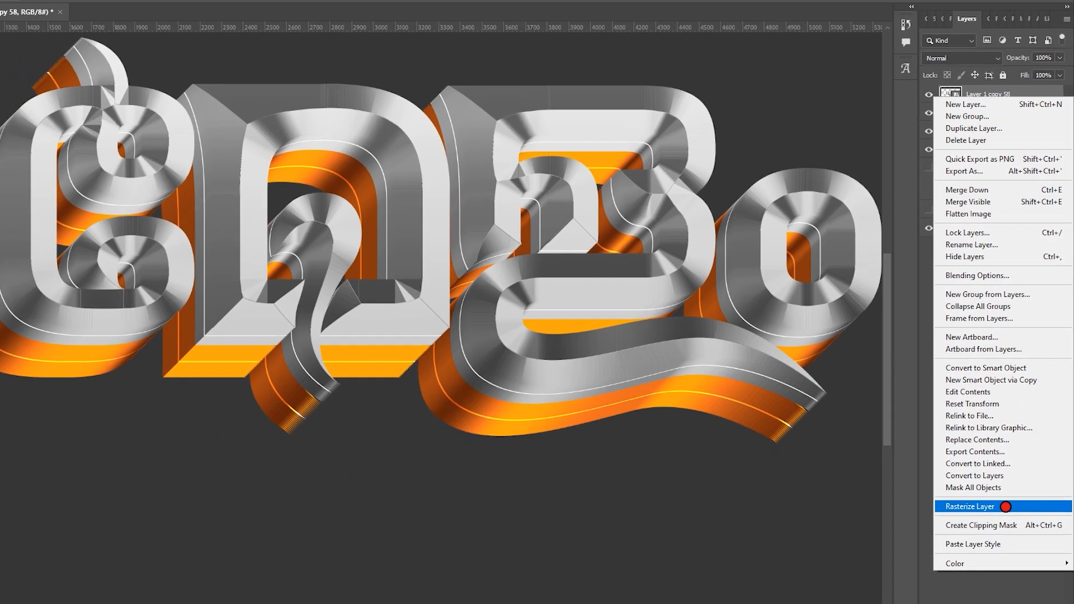
pyautogui.click(983, 586)
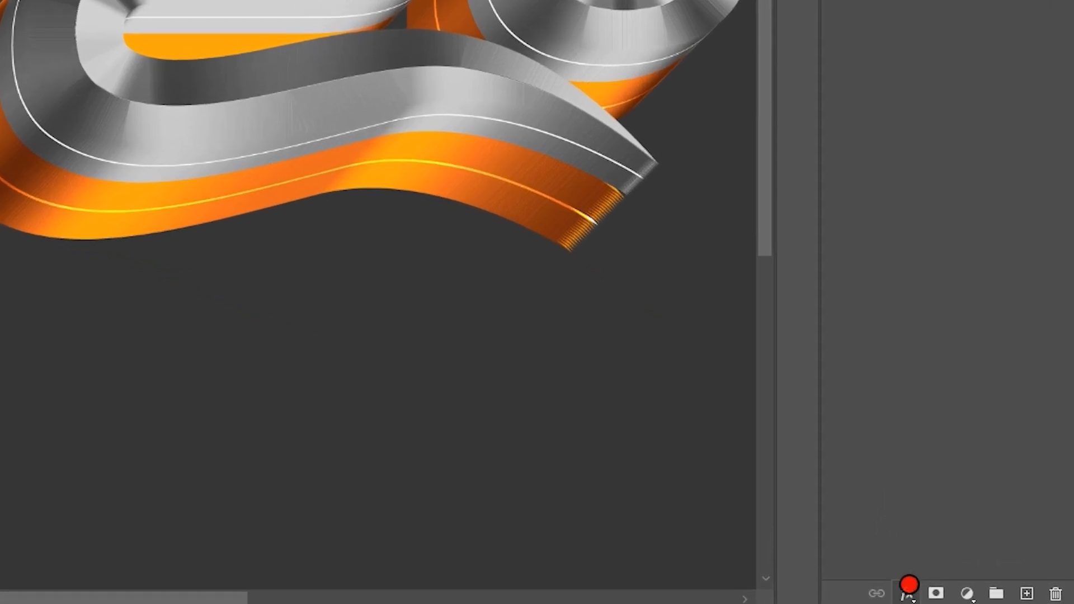
# Add a linear Gradient Overlay to Layer 1 copy 58 and darken the gradient's starting colour stop to a medium grey
pyautogui.click(880, 592)
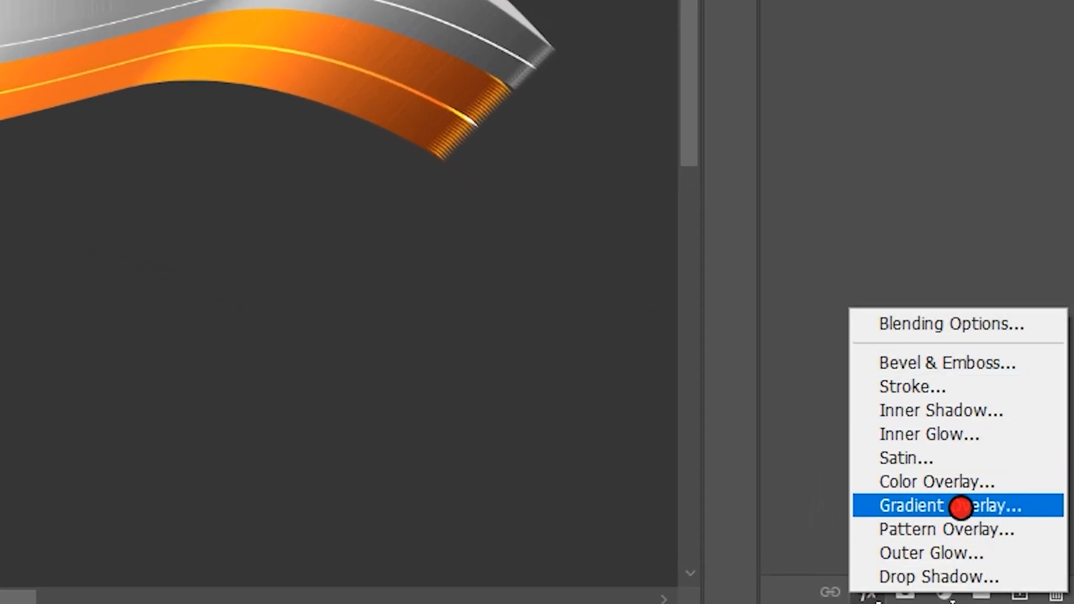
pyautogui.click(994, 511)
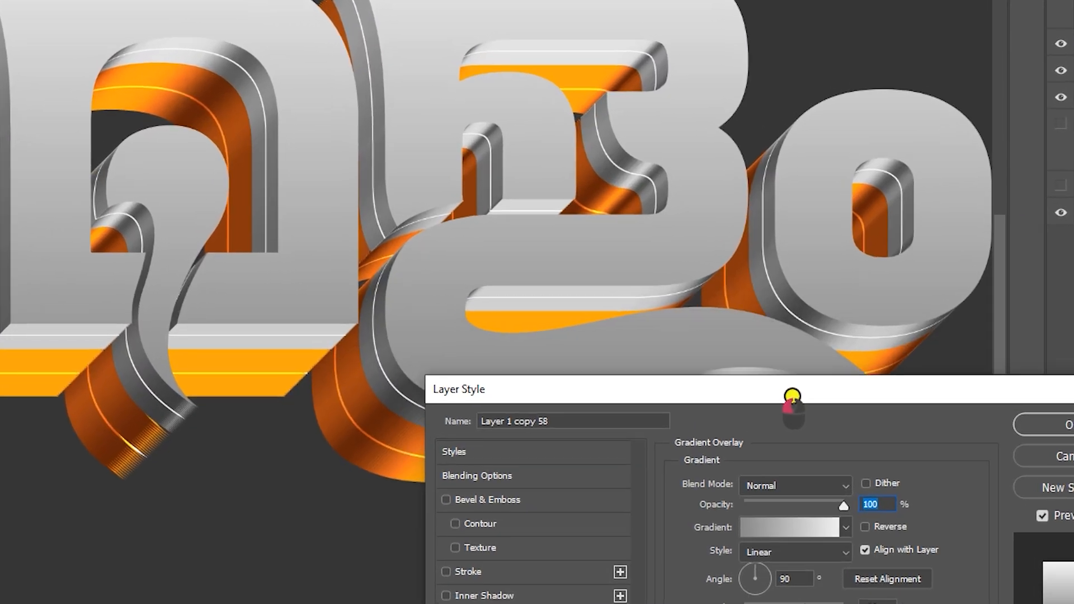
pyautogui.moveTo(792, 396); pyautogui.dragTo(618, 188)
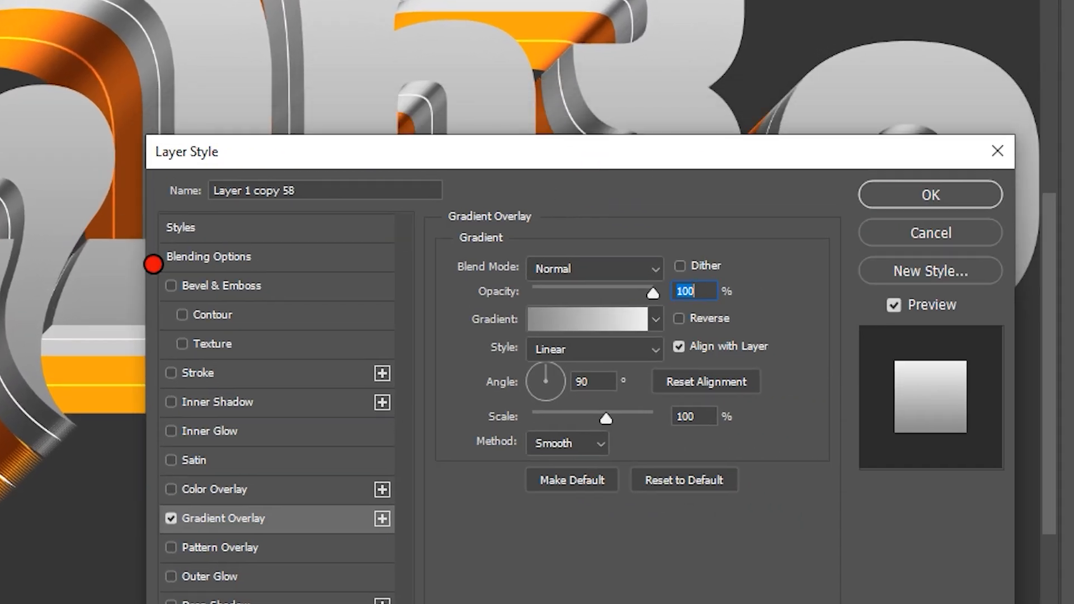
pyautogui.click(583, 317)
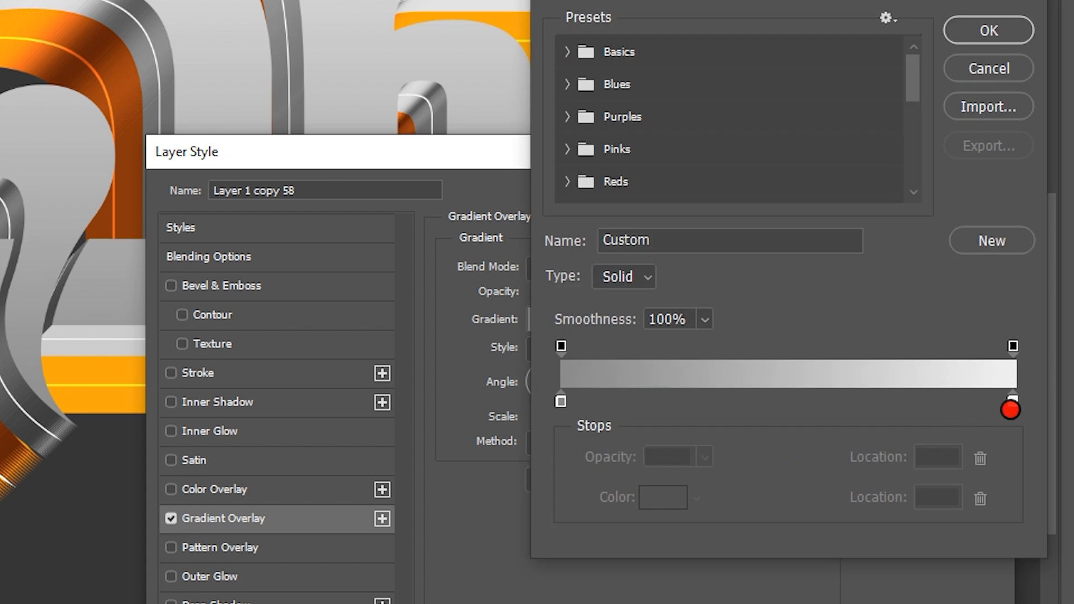
pyautogui.click(1010, 400)
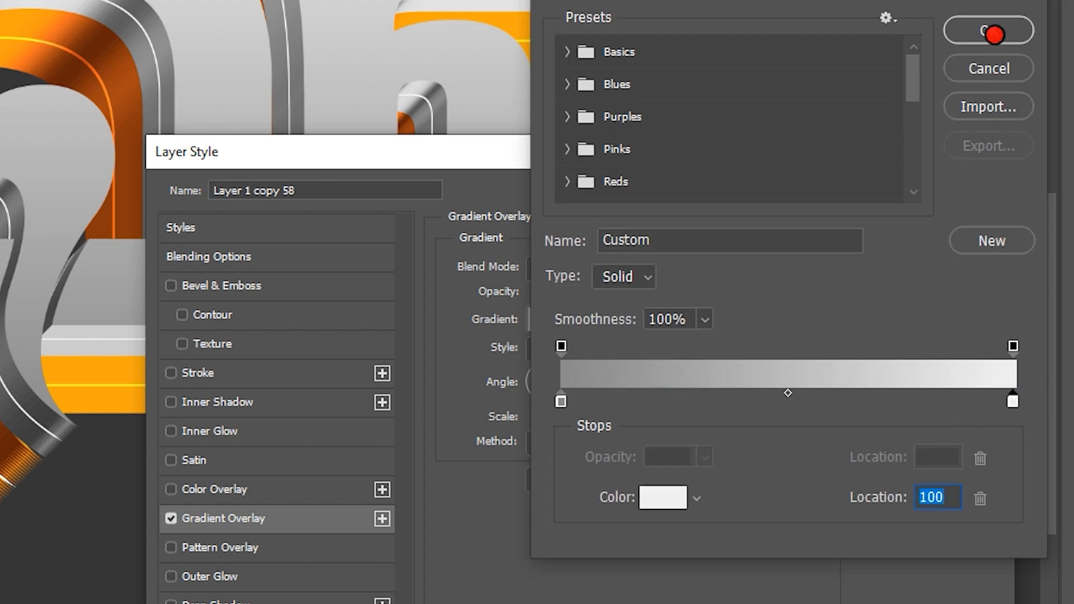
pyautogui.click(562, 400)
pyautogui.click(654, 496)
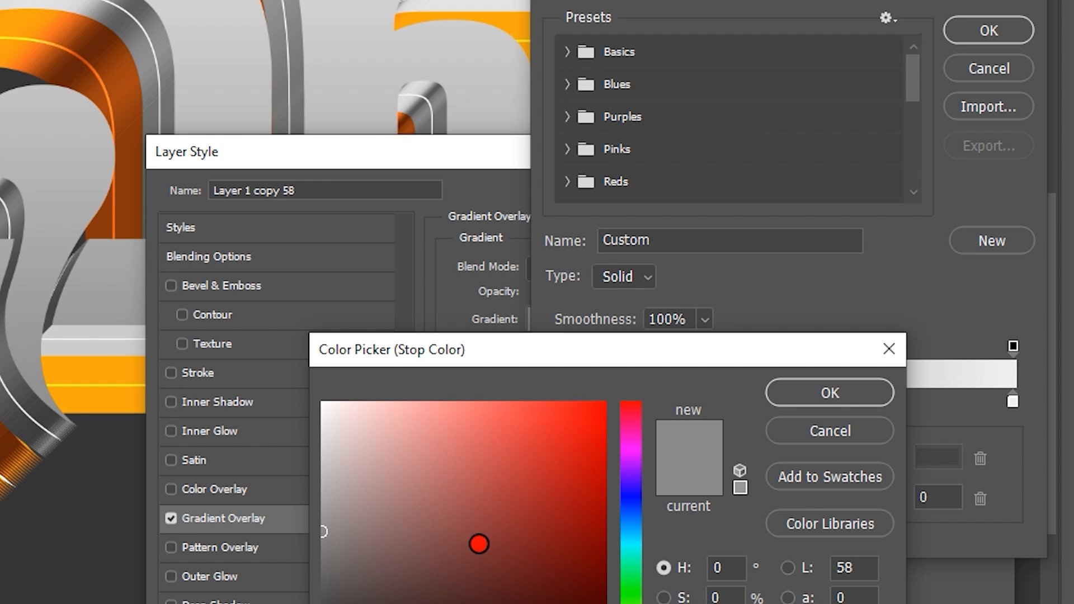
pyautogui.click(321, 562)
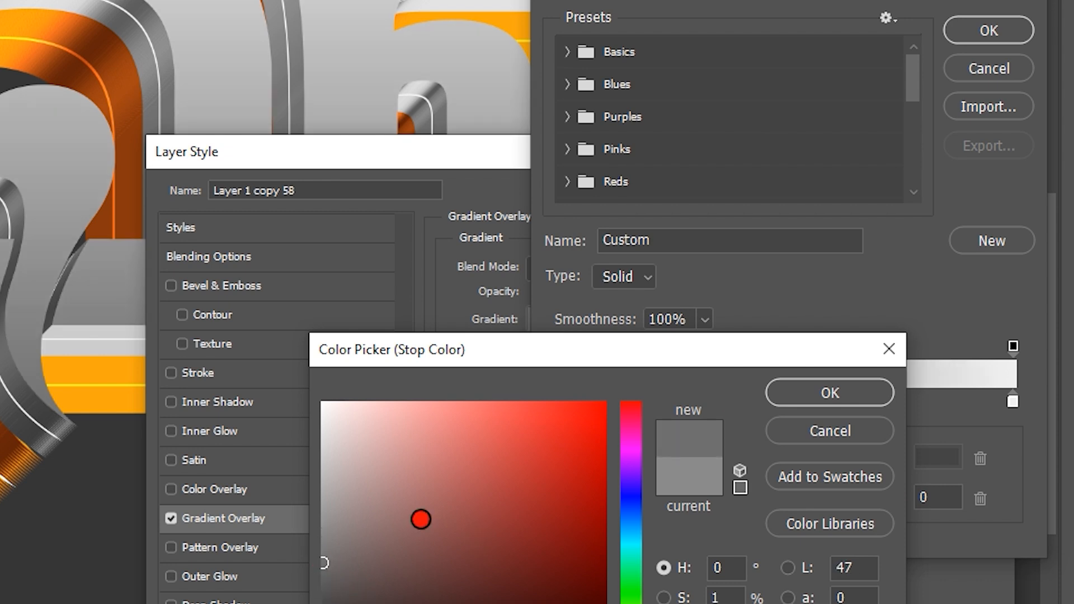
pyautogui.click(791, 391)
pyautogui.click(978, 38)
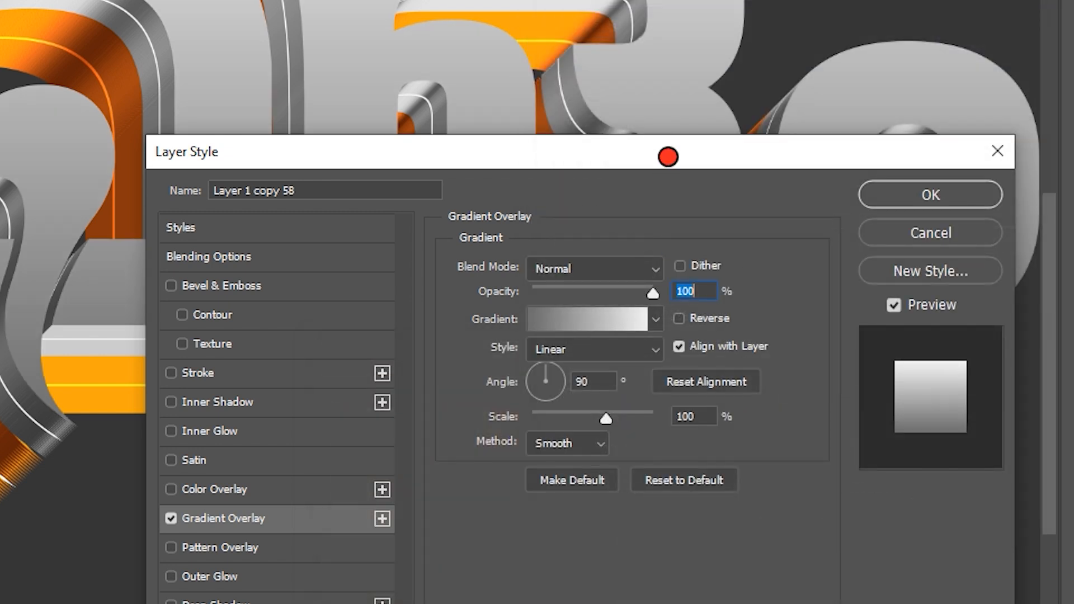
# Keep the gradient overlay's blend mode at Normal and apply the layer style to the front face
pyautogui.moveTo(667, 156); pyautogui.dragTo(801, 236)
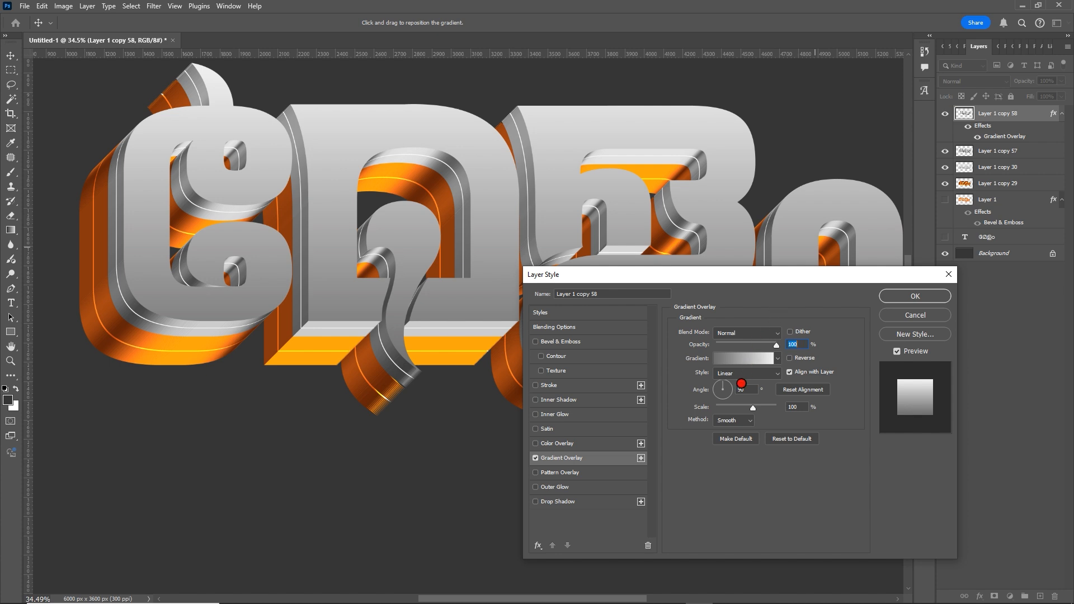
pyautogui.click(753, 334)
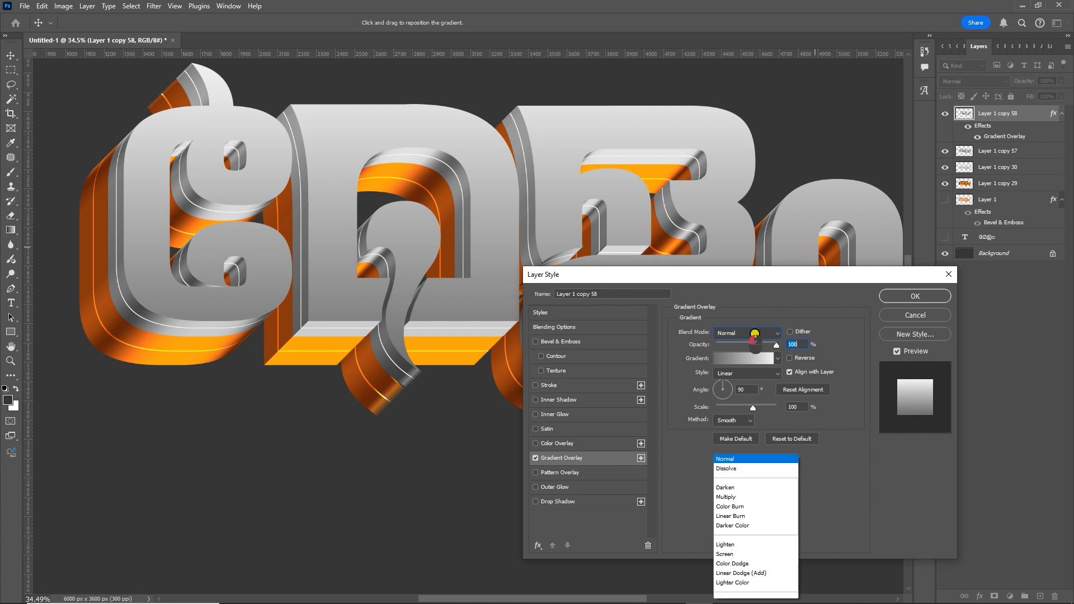
pyautogui.click(751, 295)
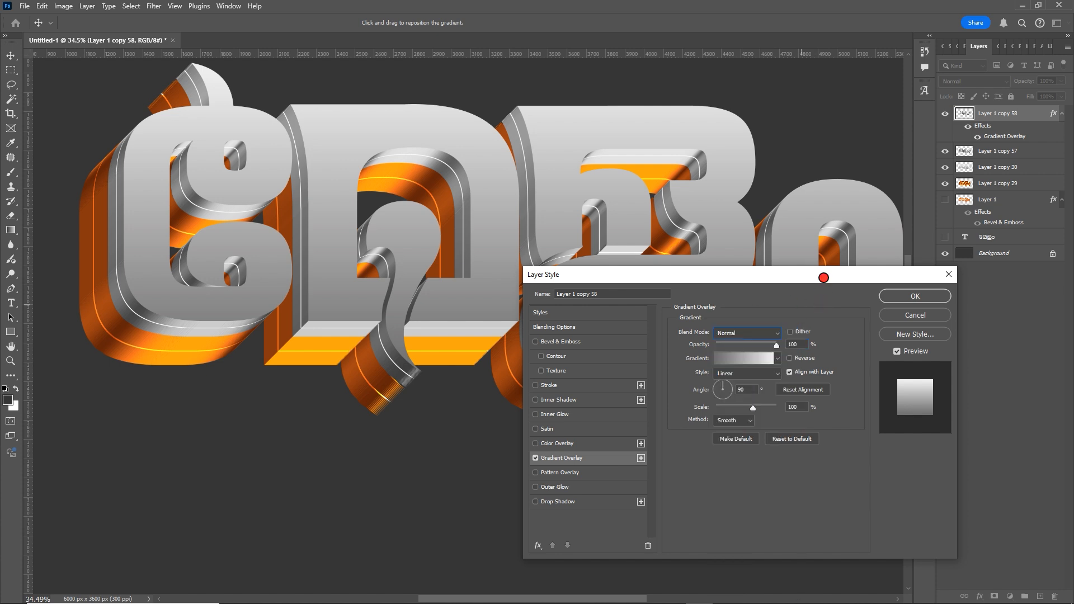
pyautogui.moveTo(824, 277); pyautogui.dragTo(726, 350)
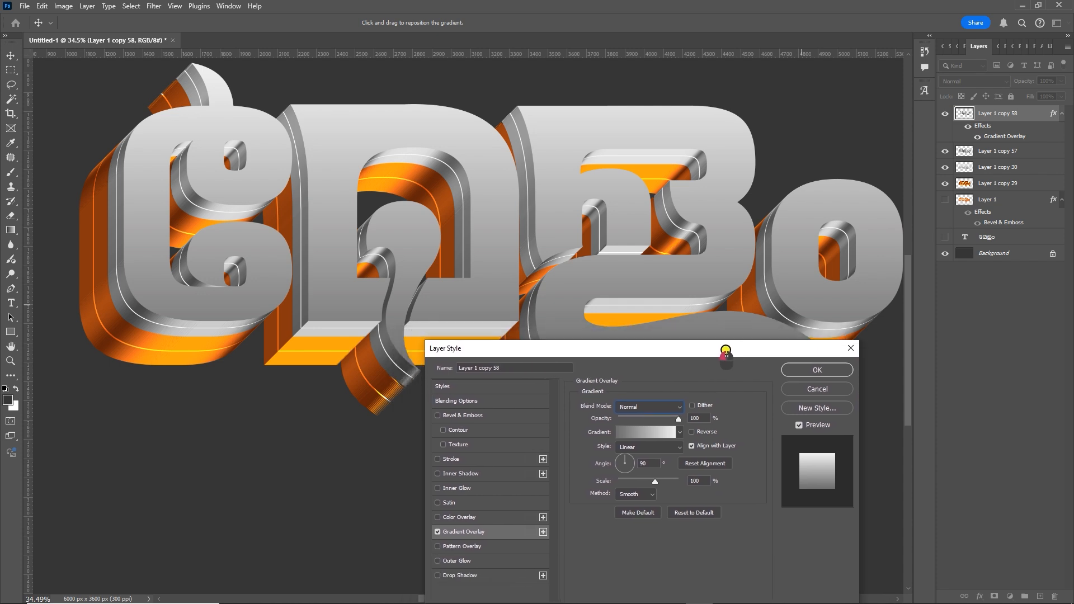
pyautogui.click(815, 370)
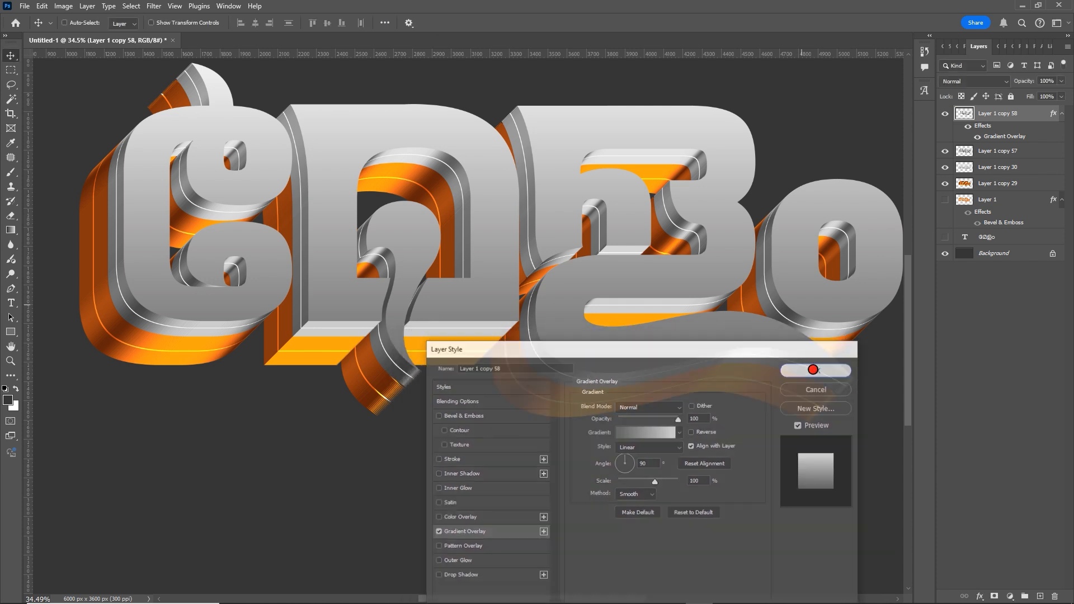
pyautogui.scroll(-6, 590, 358)
pyautogui.scroll(5, 559, 298)
pyautogui.moveTo(559, 297); pyautogui.dragTo(598, 319)
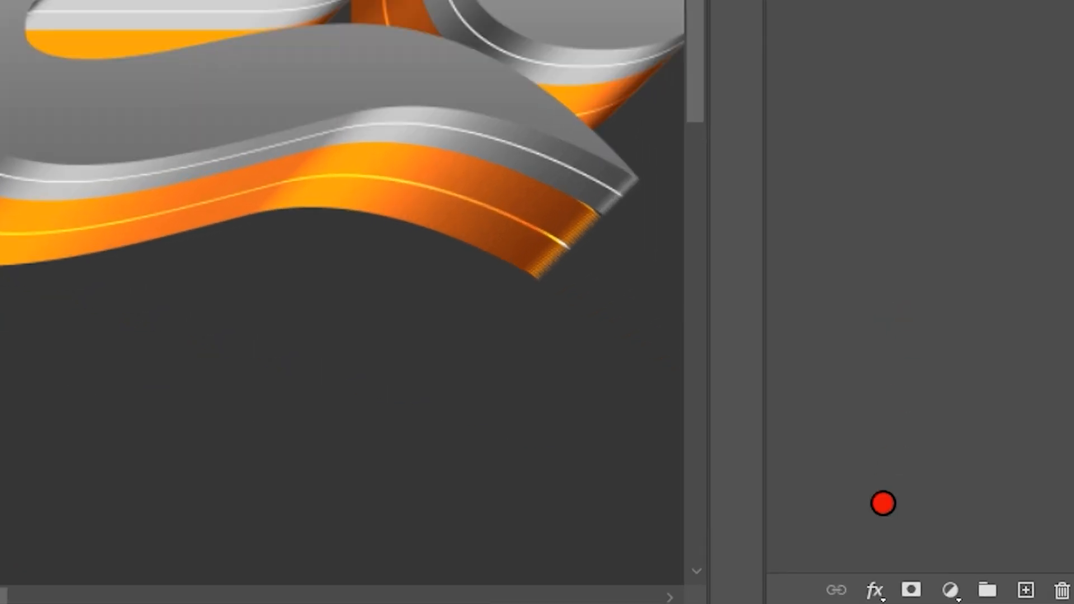
# Add an Inner Glow to Layer 1 copy 58 and set the glow colour to pure black
pyautogui.click(980, 596)
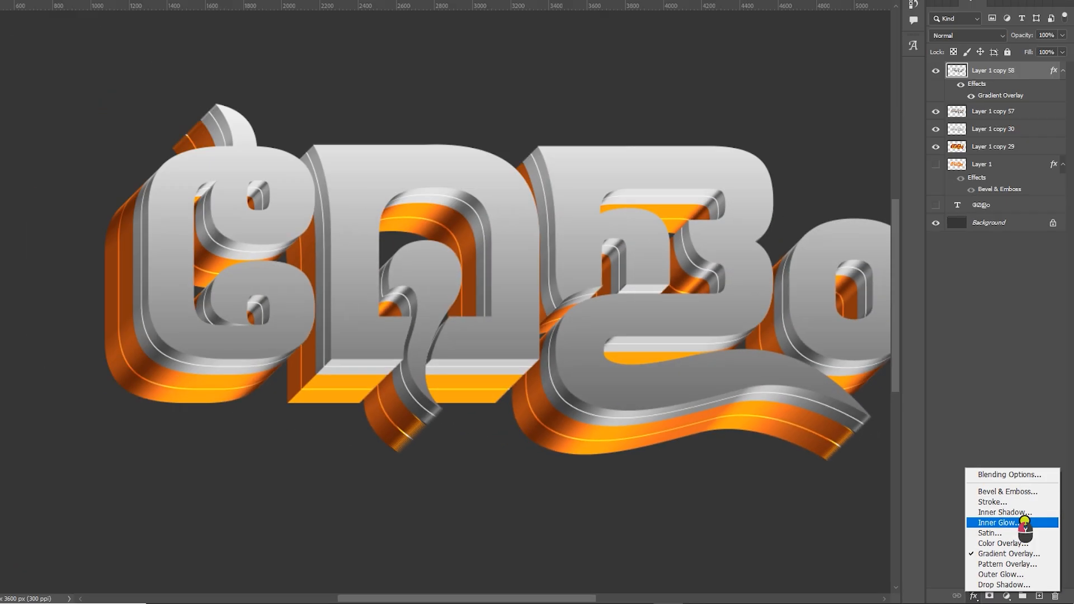
pyautogui.click(948, 421)
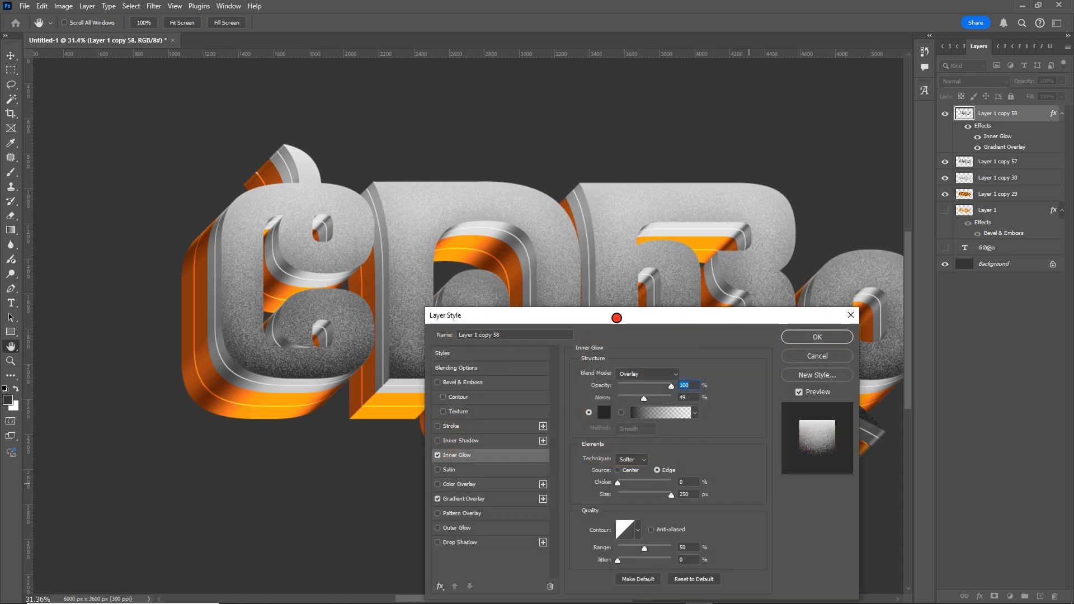
pyautogui.moveTo(619, 319); pyautogui.dragTo(625, 140)
pyautogui.click(610, 234)
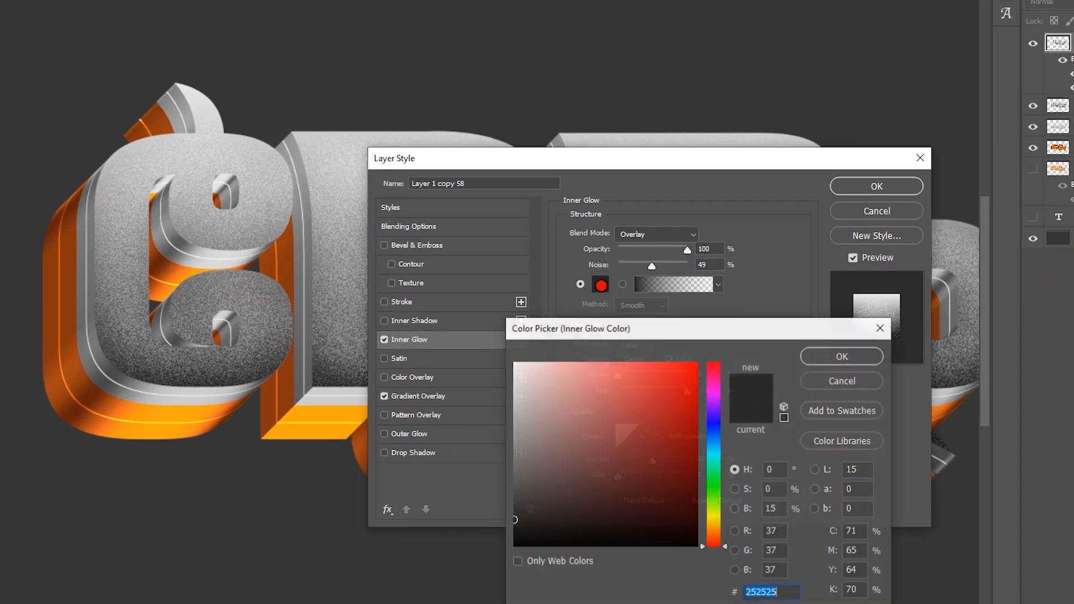
pyautogui.moveTo(621, 487); pyautogui.dragTo(698, 546)
pyautogui.click(832, 355)
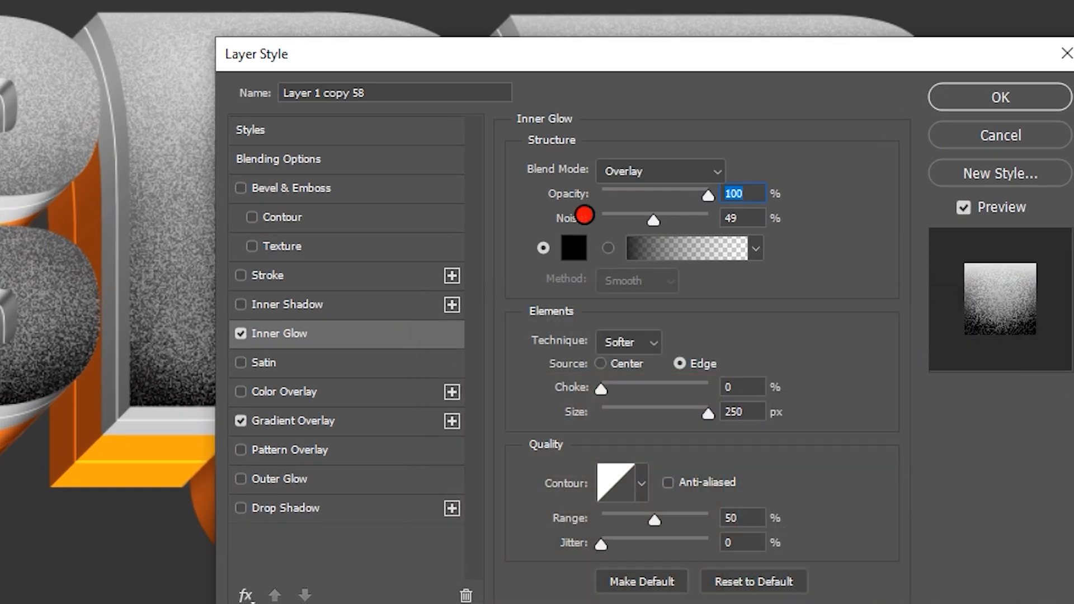
# Try the inner glow's noise at 0% and 100%, and its size at 9 px and 250 px
pyautogui.click(601, 219)
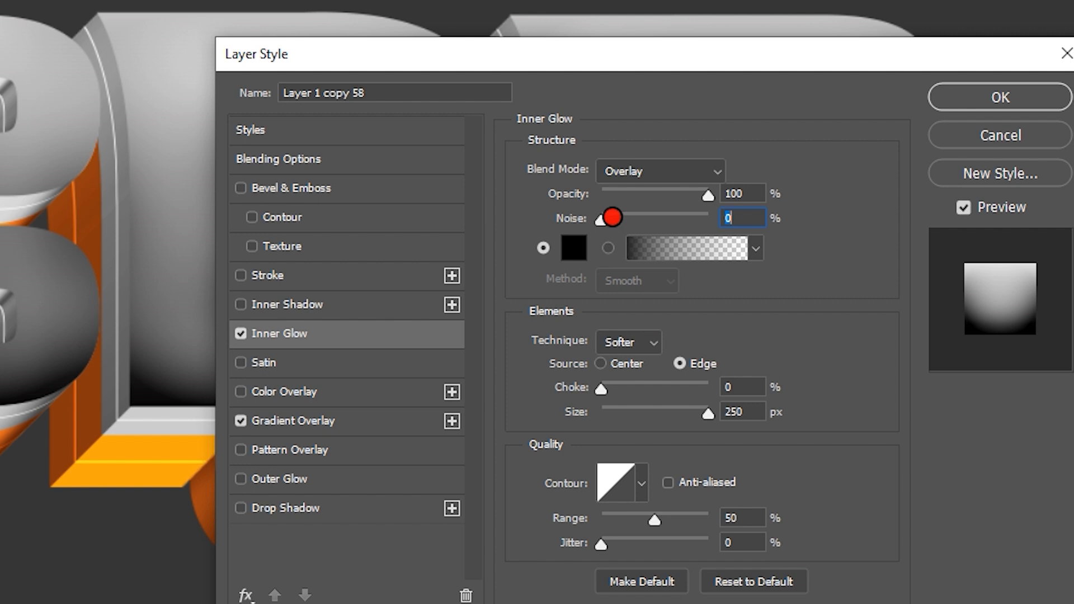
pyautogui.moveTo(616, 218); pyautogui.dragTo(718, 219)
pyautogui.click(618, 412)
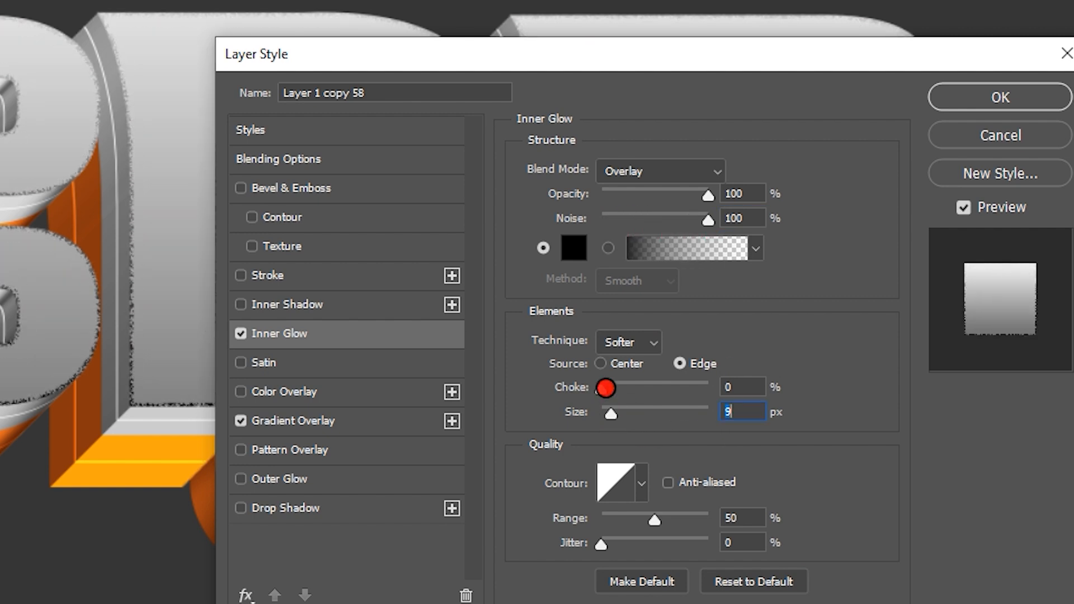
pyautogui.click(607, 387)
pyautogui.moveTo(617, 414); pyautogui.dragTo(717, 410)
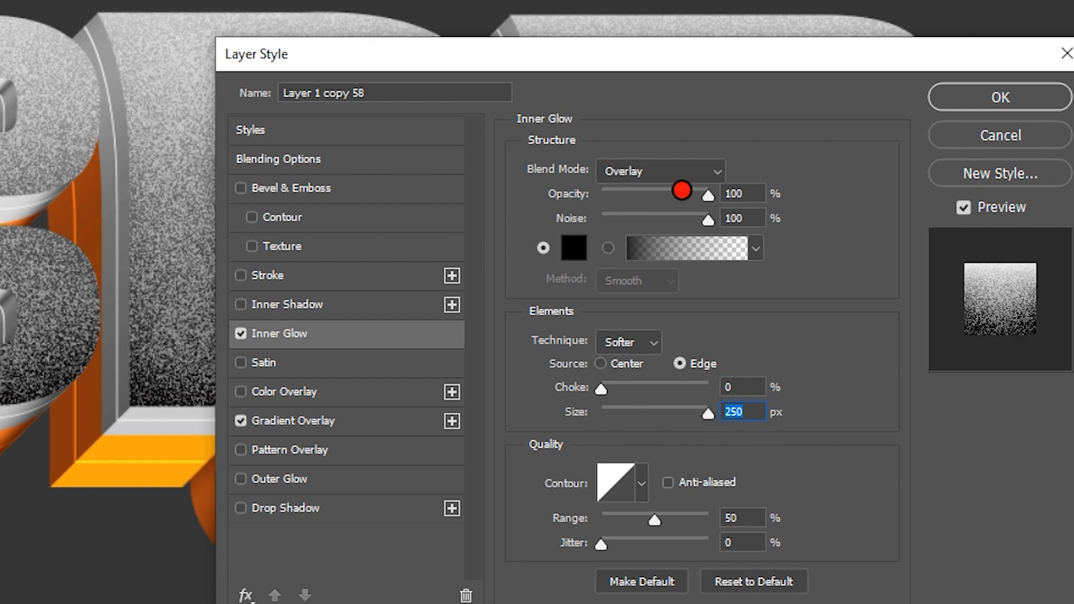
# Set the inner glow's opacity and noise to 50% each, keep the Overlay blend mode, and apply the layer style
pyautogui.moveTo(680, 189); pyautogui.dragTo(653, 217)
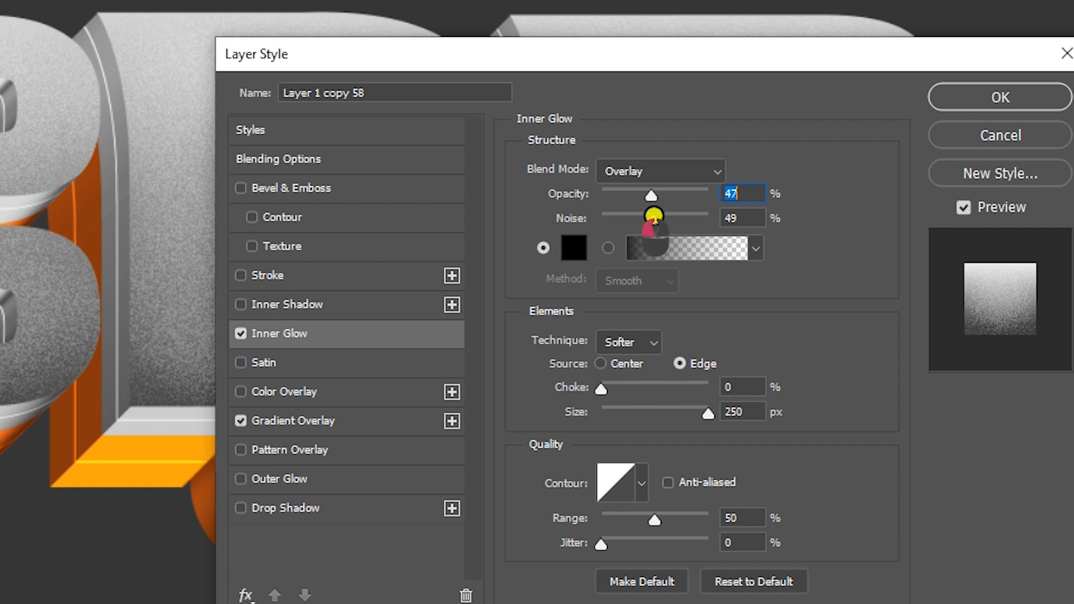
pyautogui.click(653, 217)
pyautogui.moveTo(670, 215); pyautogui.dragTo(656, 190)
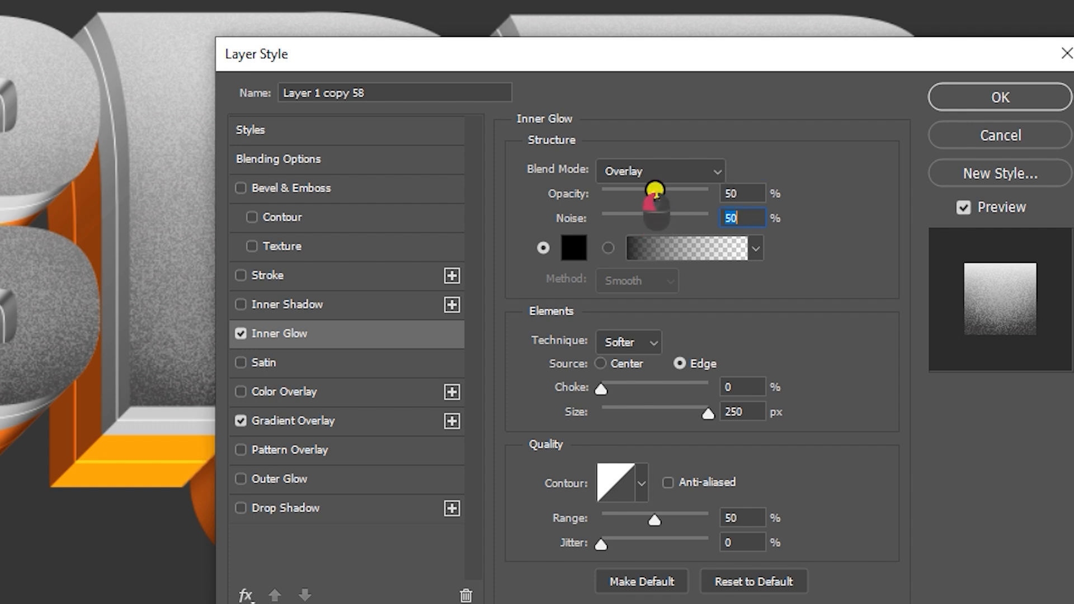
pyautogui.click(655, 191)
pyautogui.click(661, 174)
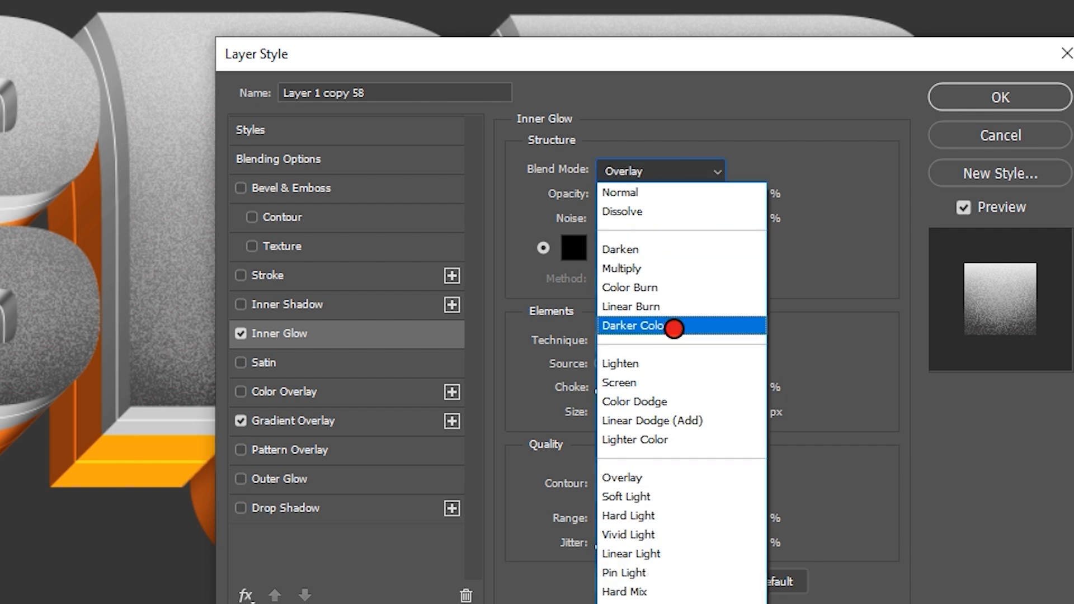
pyautogui.click(654, 478)
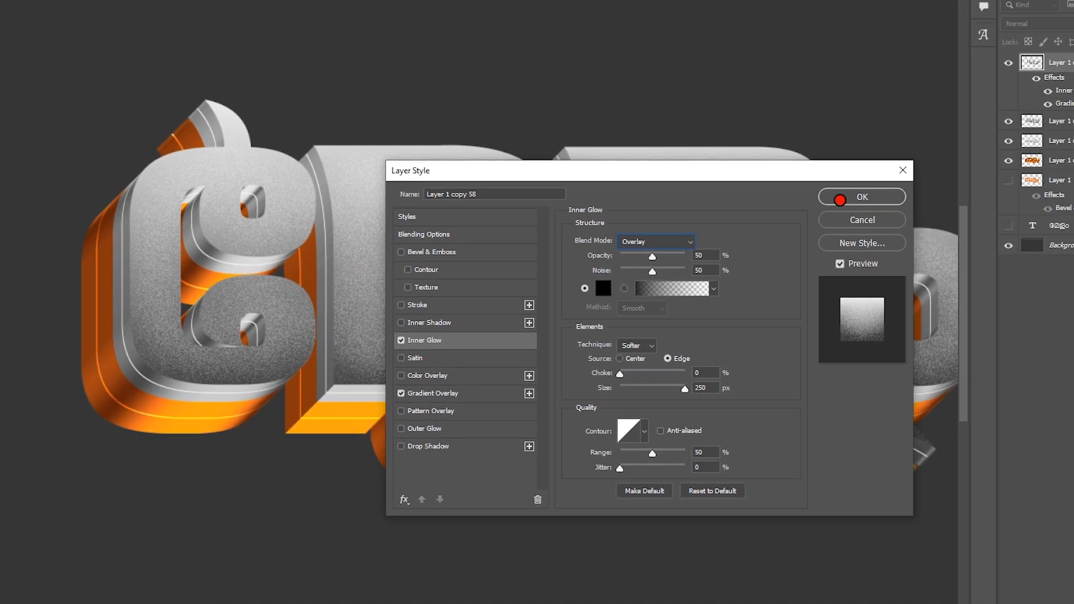
pyautogui.click(1000, 97)
# Hide and reshow Layer 1 copy 57 to check the silver extrusion behind the textured front face
pyautogui.scroll(-2, 663, 298)
pyautogui.moveTo(697, 307); pyautogui.dragTo(652, 319)
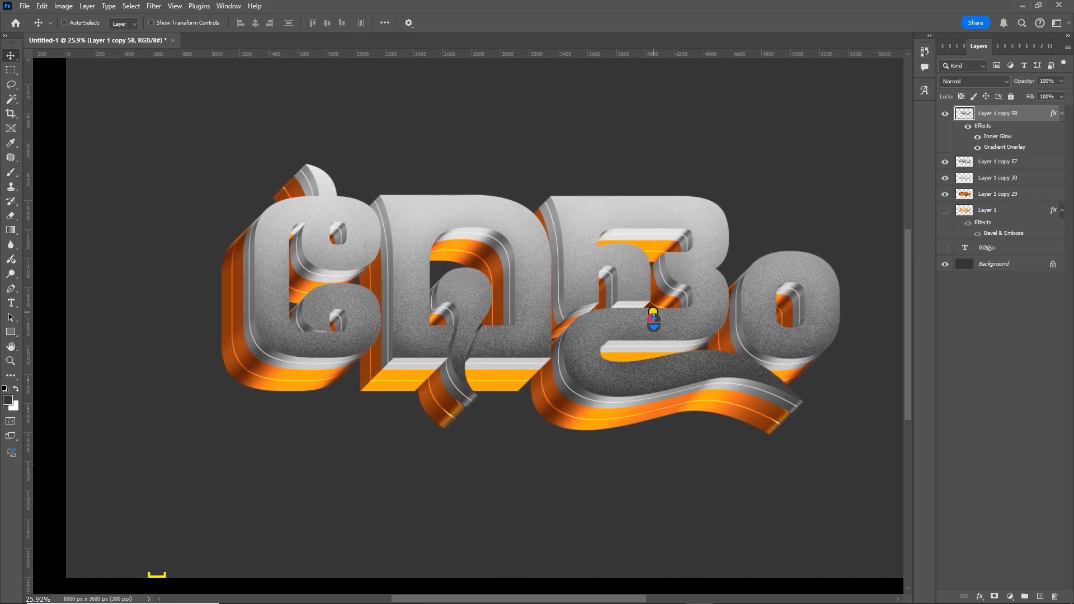
pyautogui.scroll(3, 647, 313)
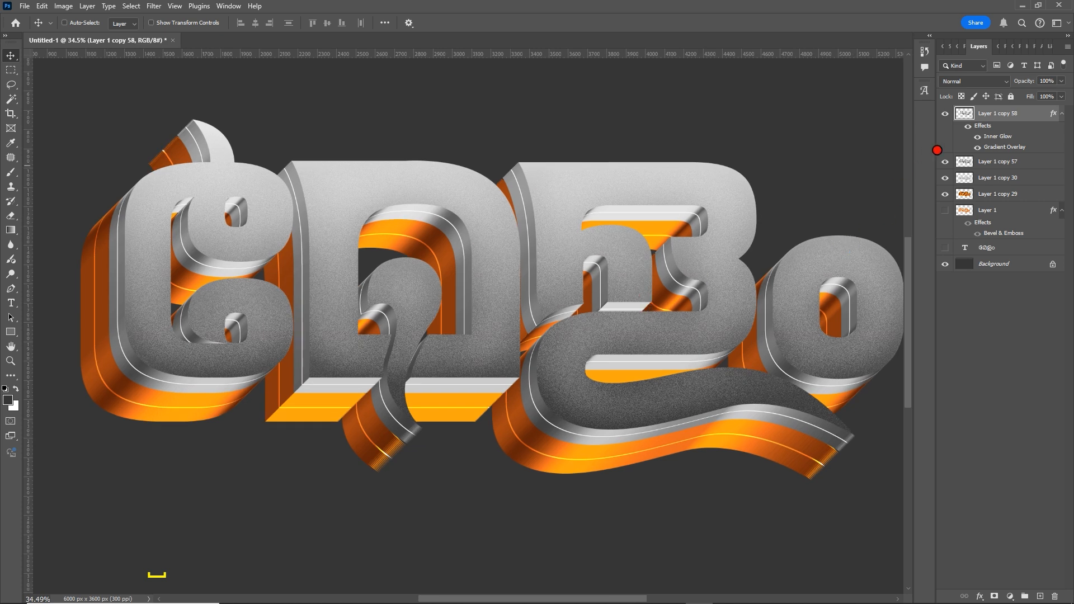
pyautogui.click(945, 162)
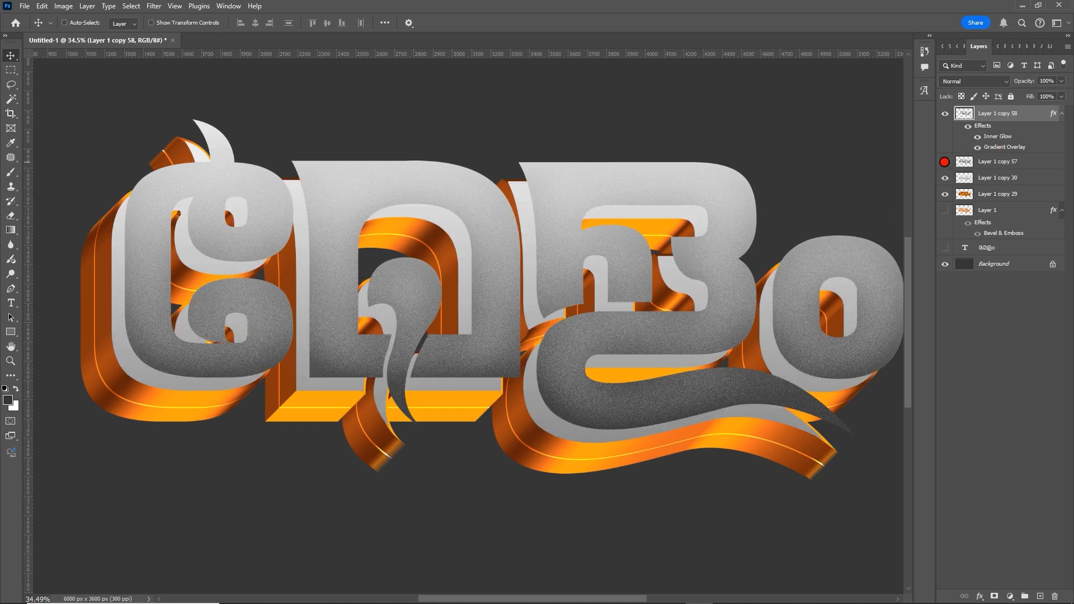
pyautogui.click(944, 162)
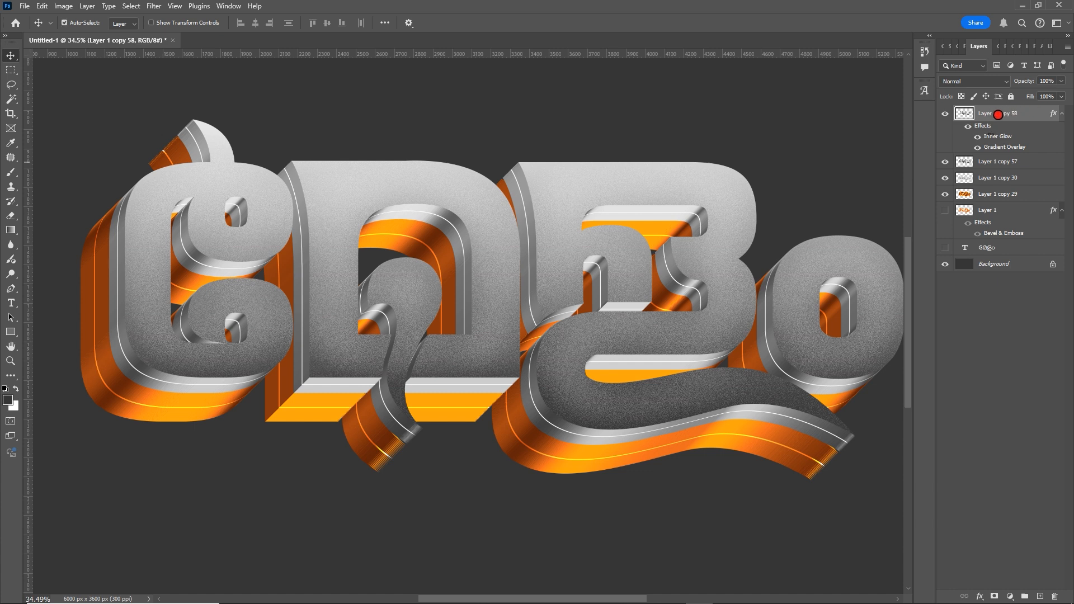
# Duplicate Layer 1 copy 58 and hide the layer effects of the original beneath the duplicate
pyautogui.hotkey('ctrl', 'j')
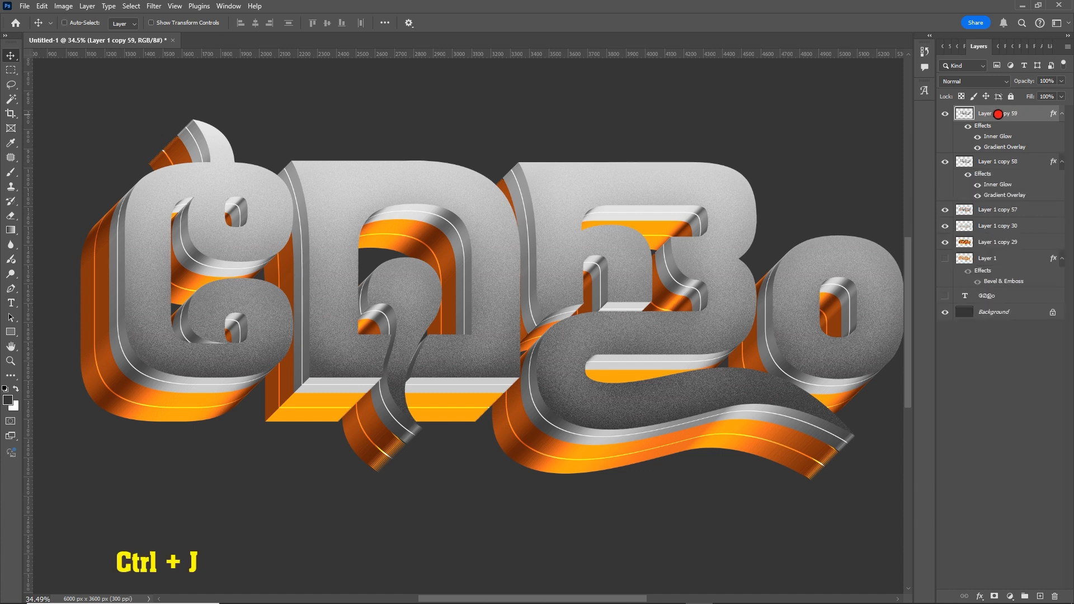
pyautogui.click(996, 162)
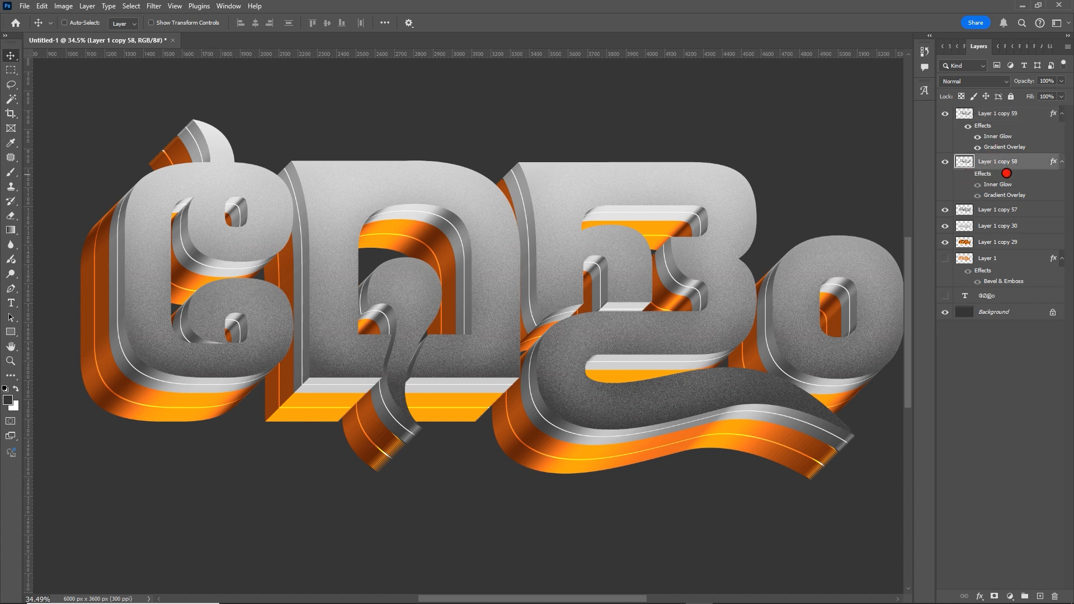
# Fill only the opaque pixels of Layer 1 copy 58 with the white background colour and hide Layer 1 copy 59
pyautogui.click(13, 405)
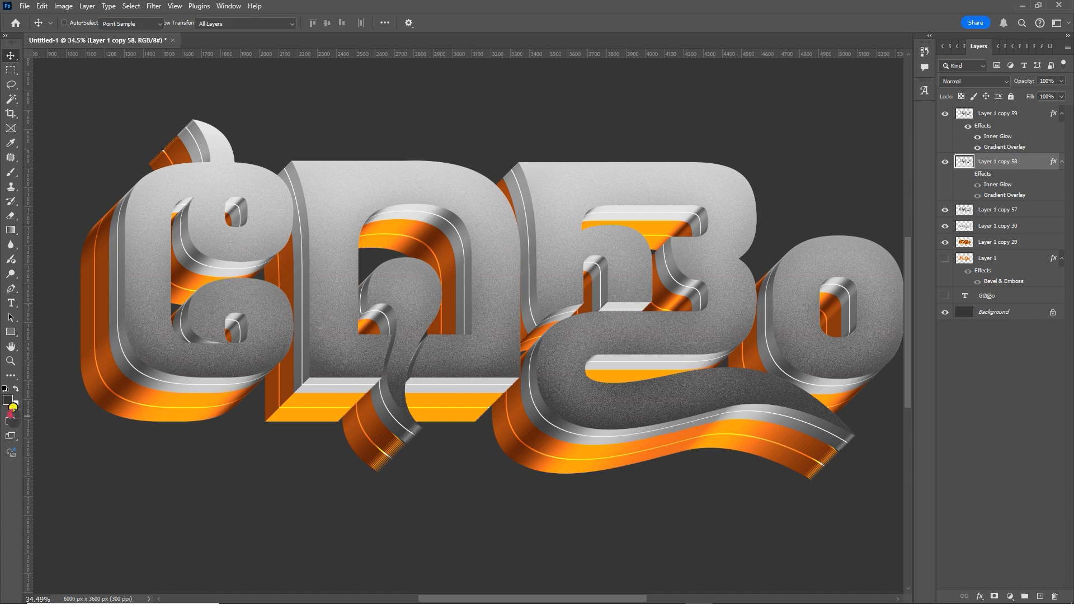
pyautogui.click(793, 356)
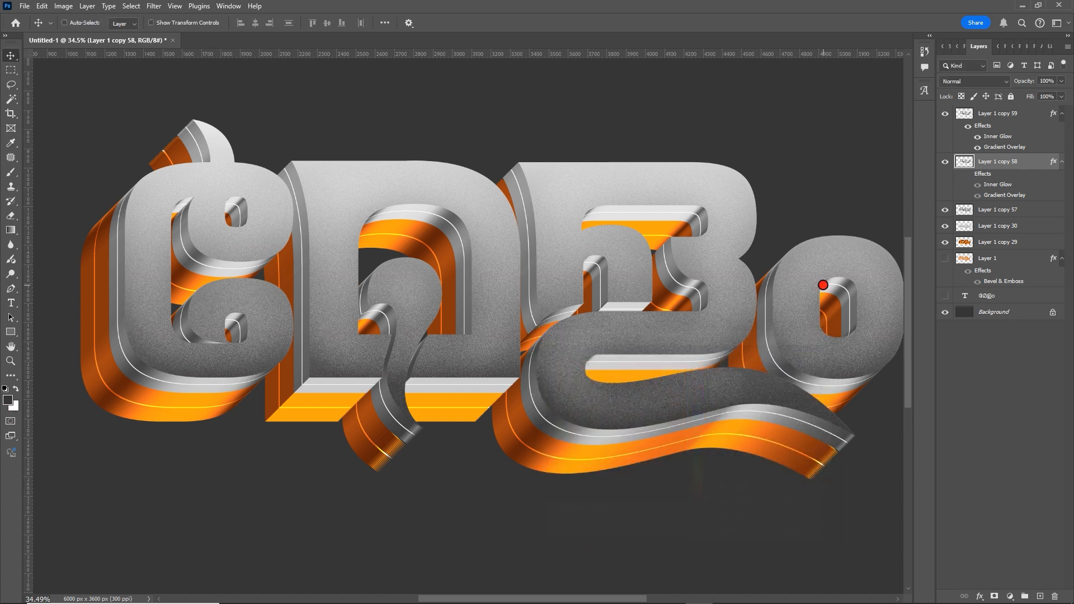
pyautogui.hotkey('ctrl', 'shift', 'Delete')
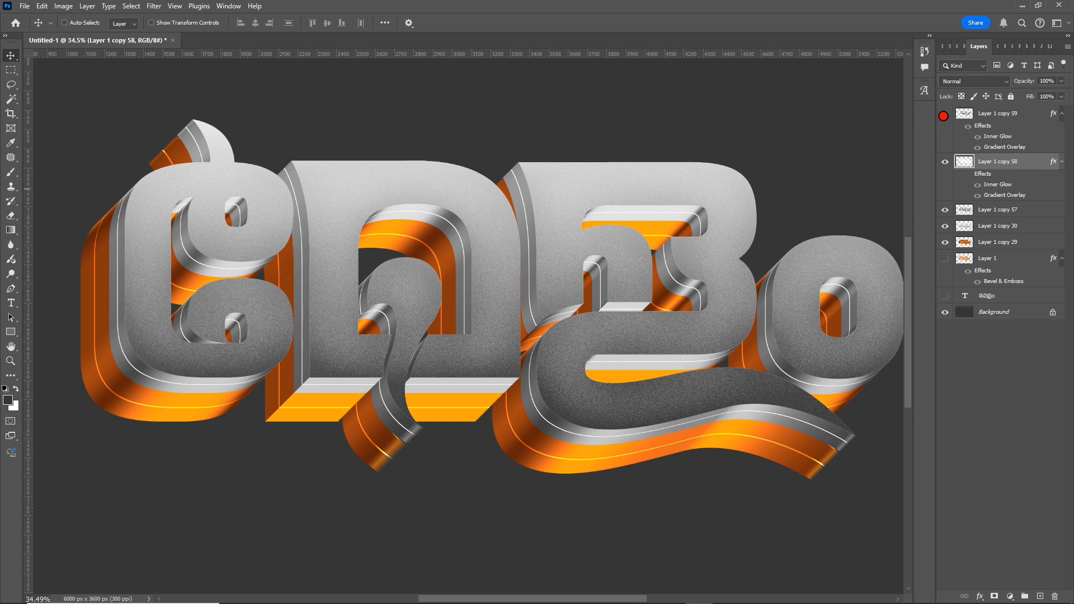
pyautogui.click(945, 113)
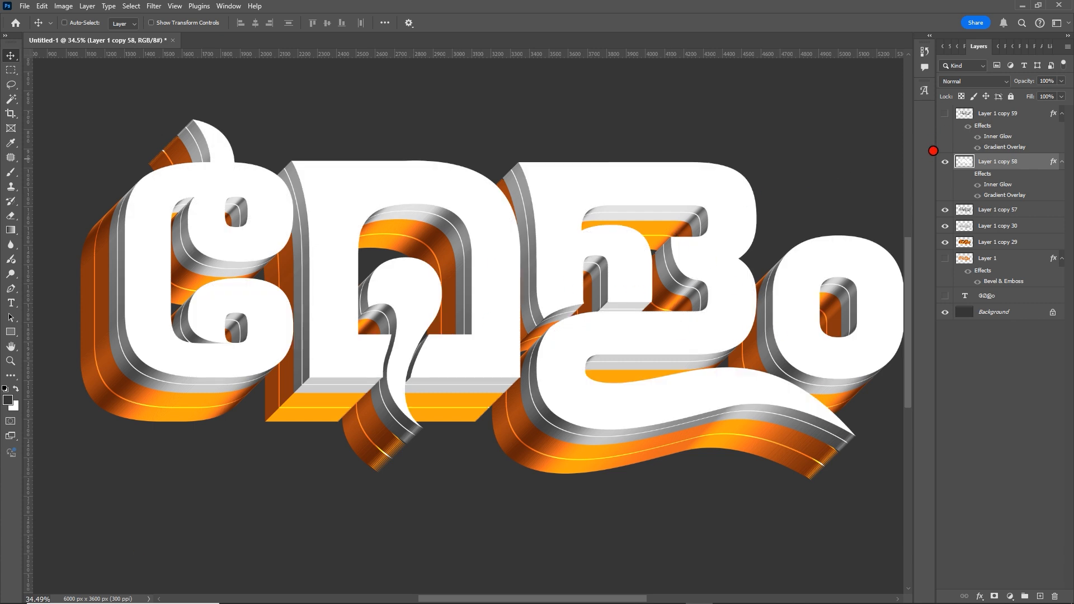
# Show Layer 1 copy 59, load its pixels as a selection and contract the selection by 10 pixels
pyautogui.click(945, 113)
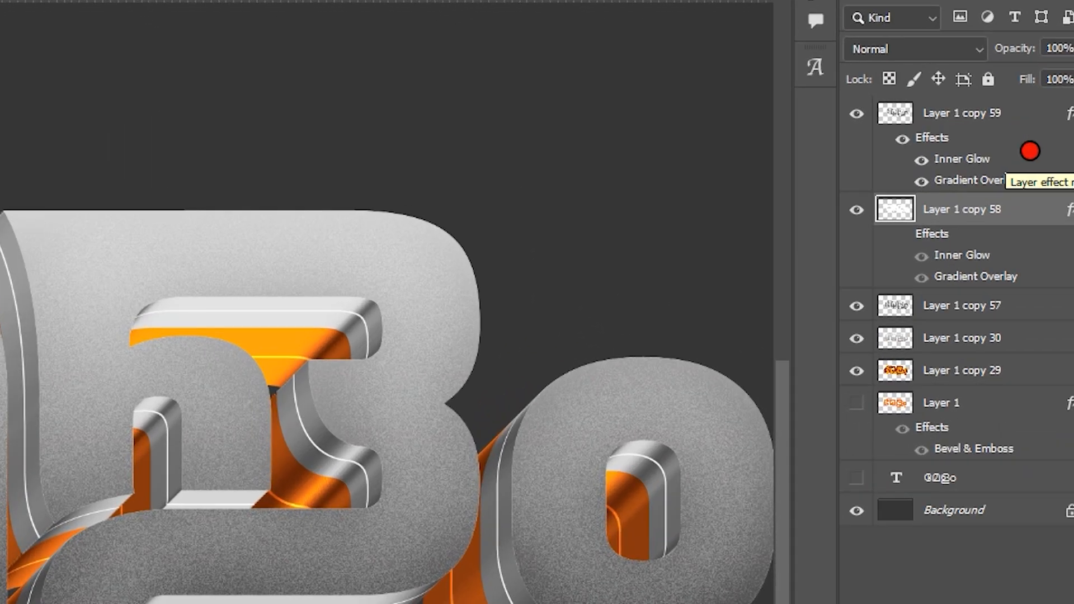
pyautogui.rightClick(895, 113)
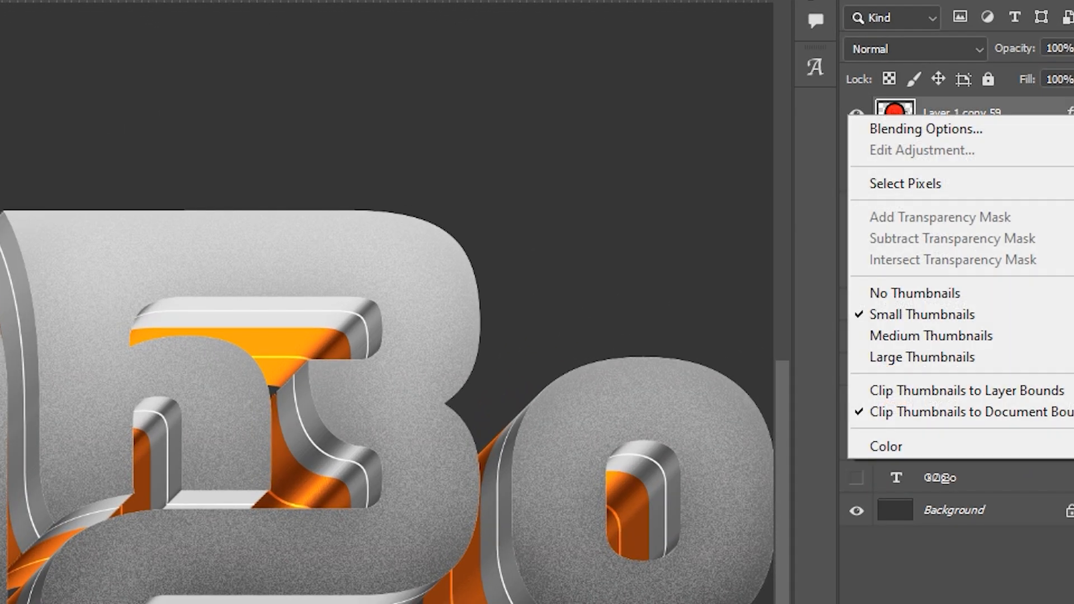
pyautogui.click(932, 178)
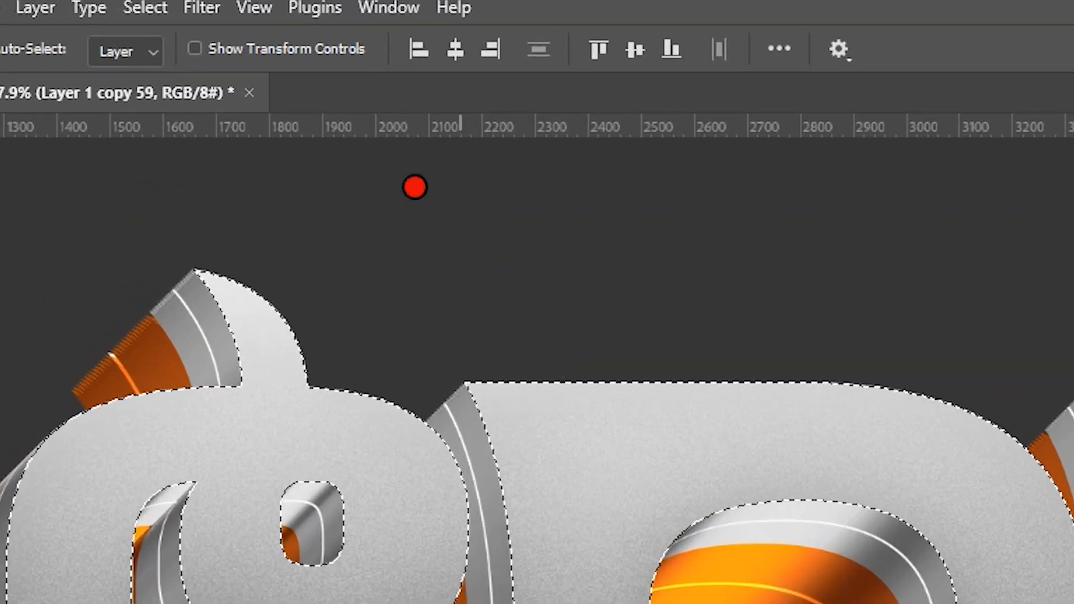
pyautogui.click(128, 7)
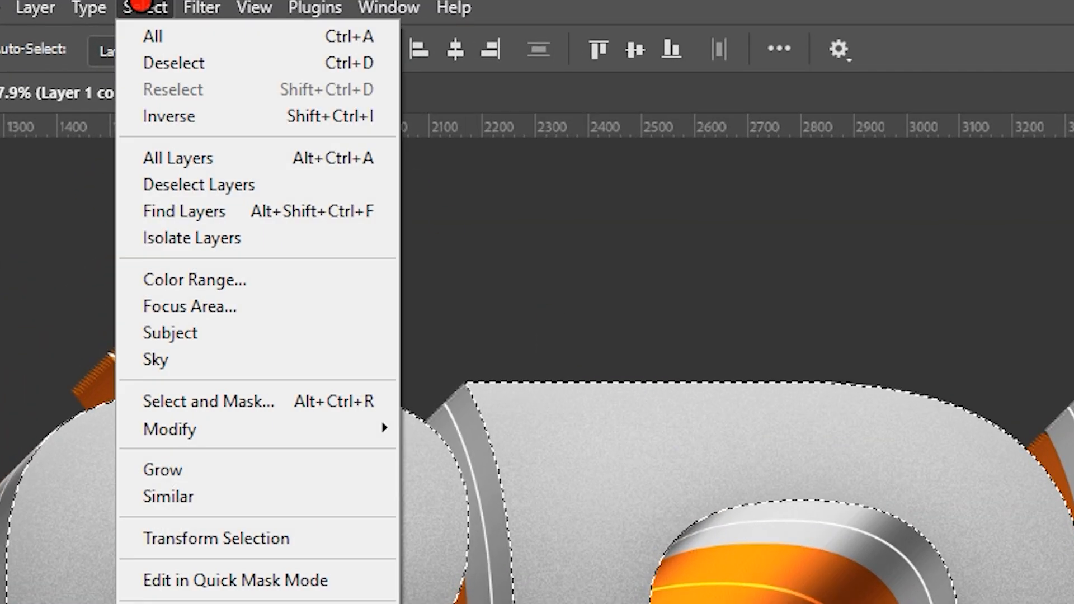
pyautogui.moveTo(360, 426)
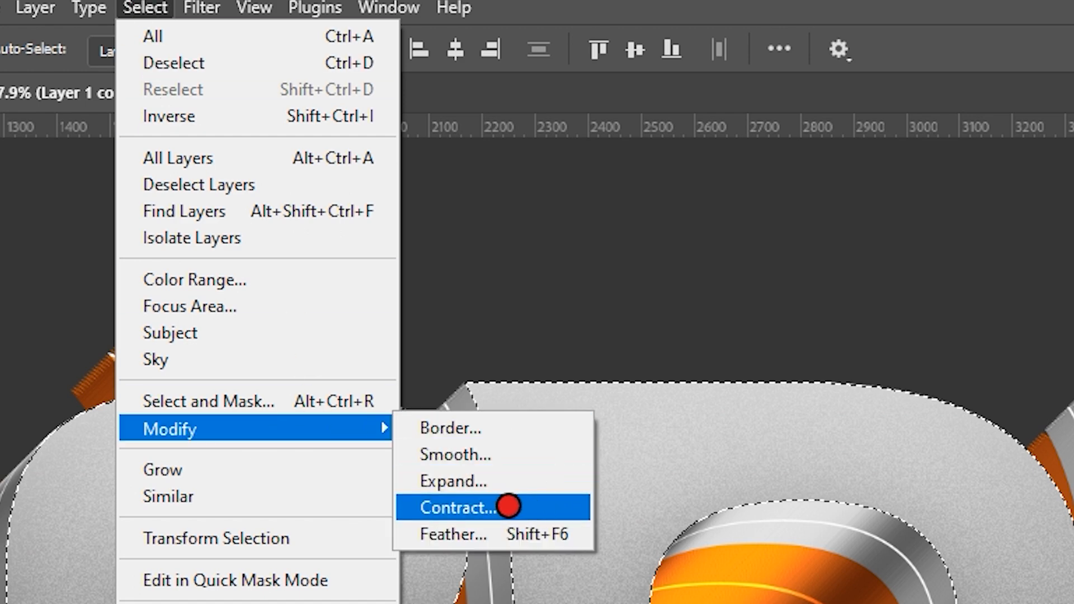
pyautogui.click(494, 499)
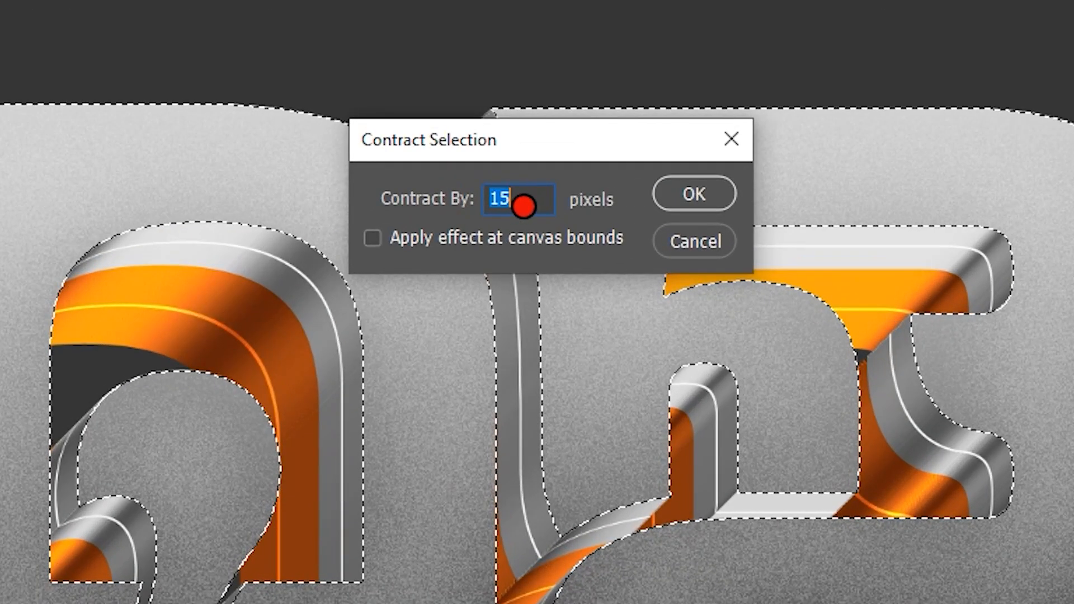
pyautogui.write('10')
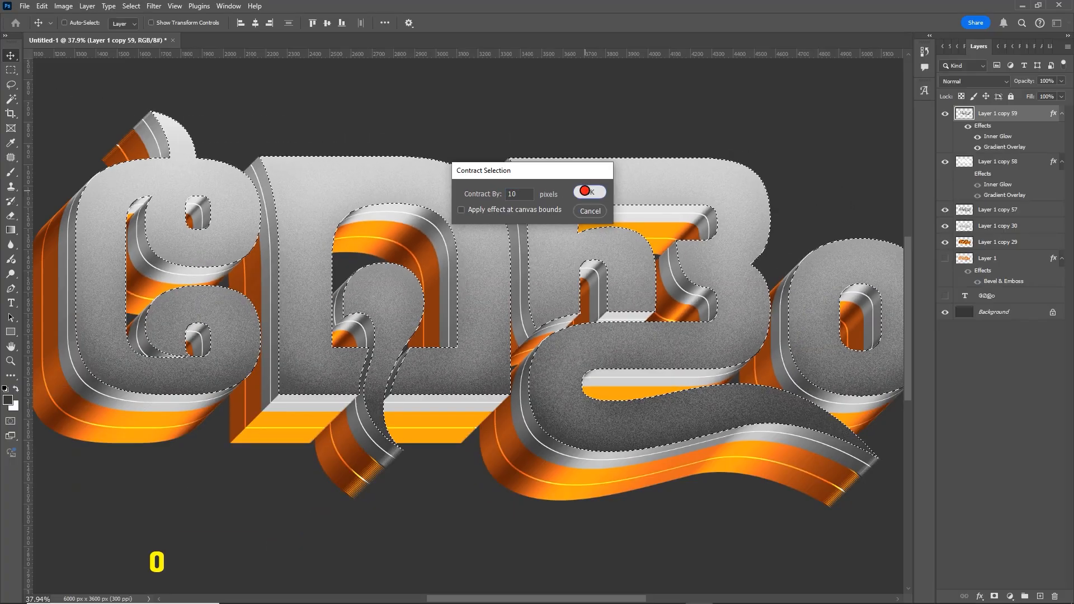
pyautogui.click(584, 192)
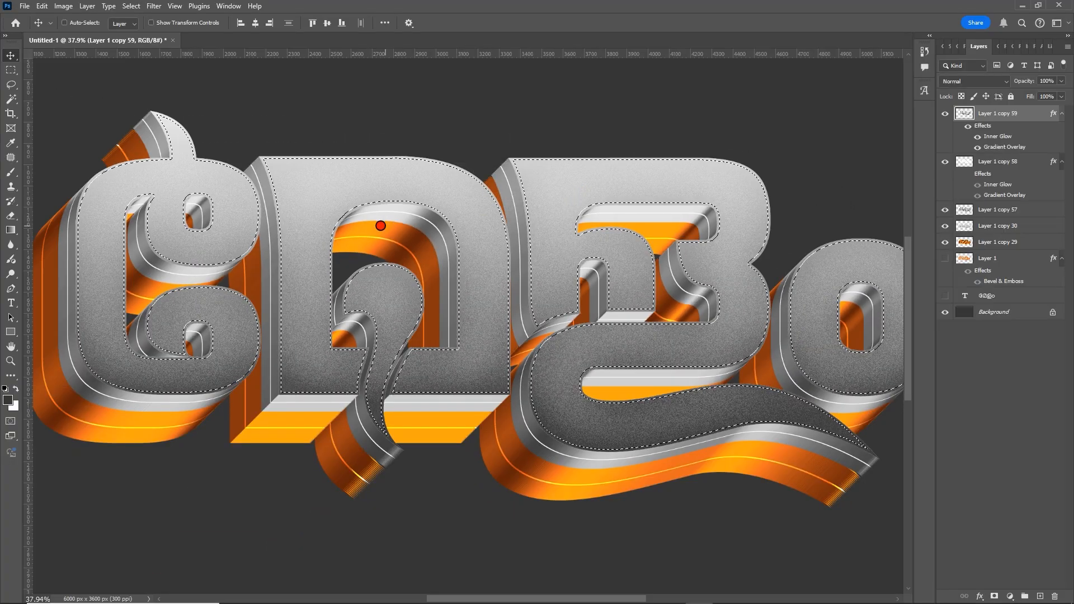
# Invert the selection, delete the outer rim of Layer 1 copy 59 to expose the white edge, and deselect
pyautogui.scroll(5, 251, 190)
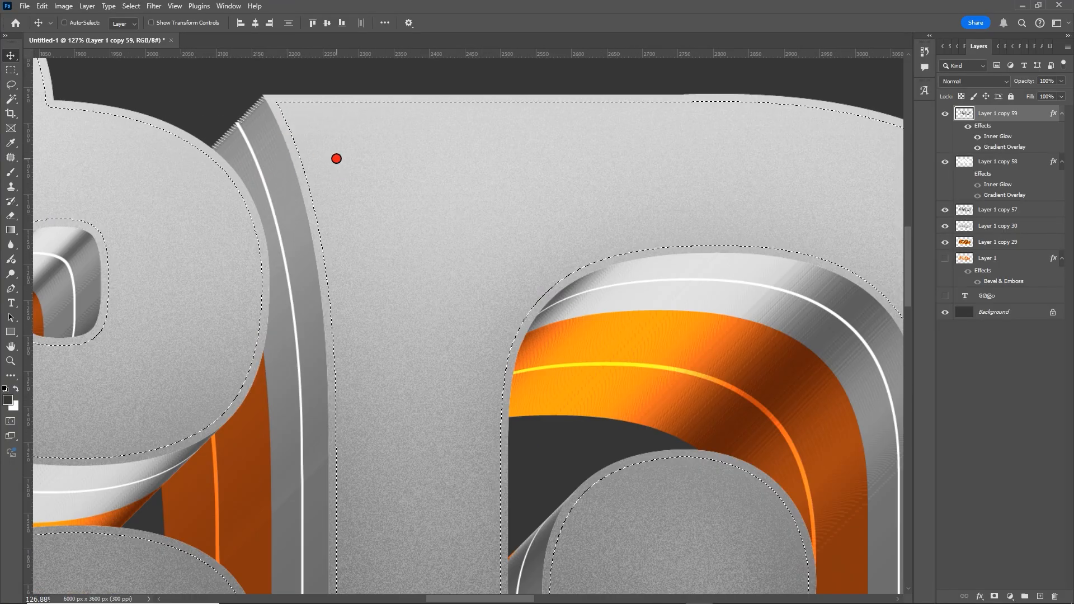
pyautogui.scroll(-4, 336, 159)
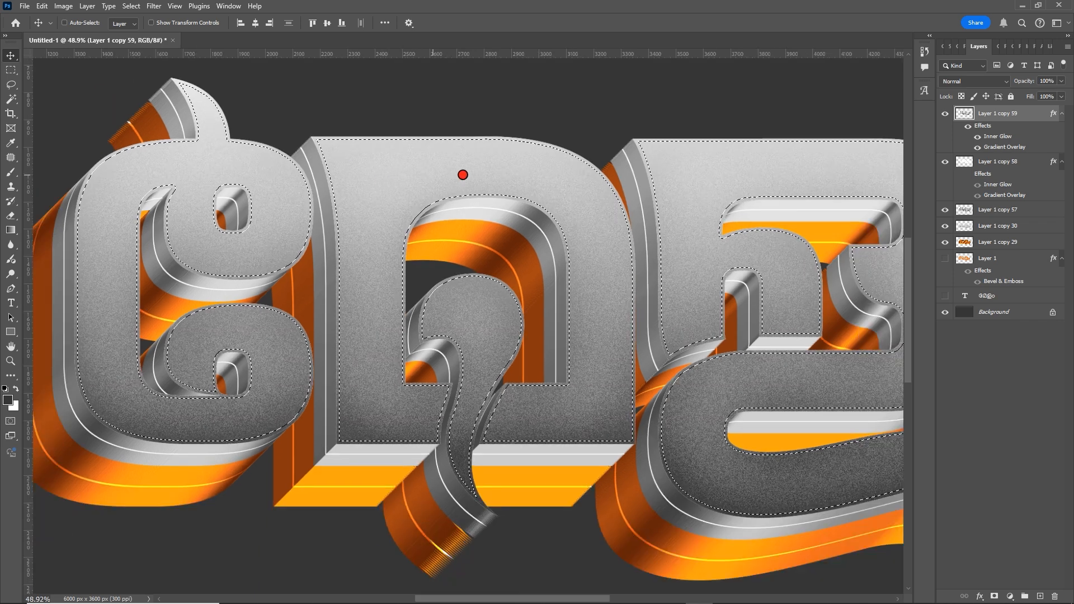
pyautogui.scroll(-1, 621, 170)
pyautogui.click(131, 6)
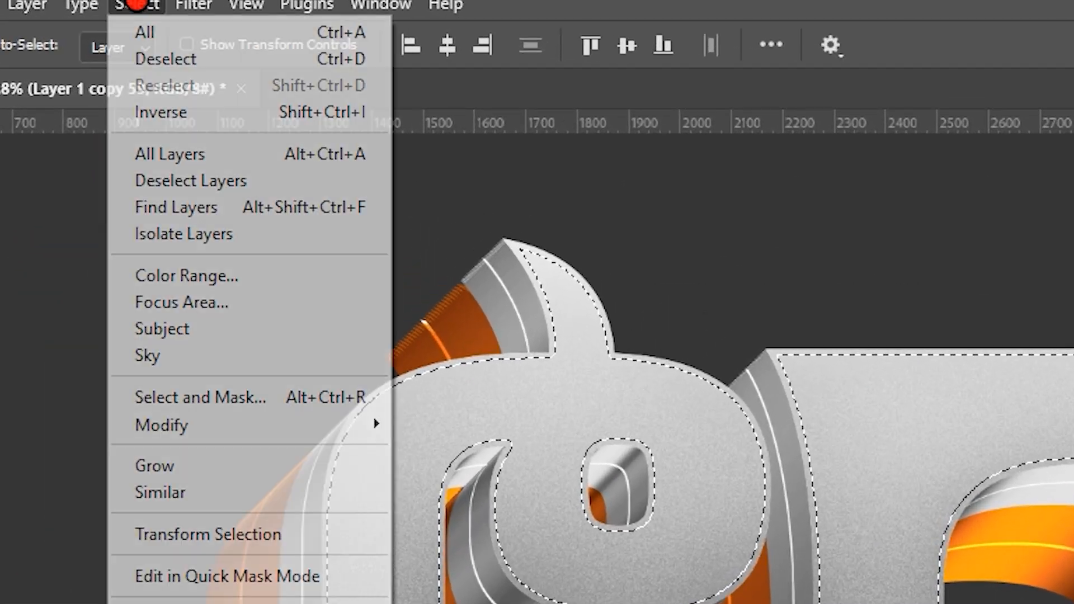
pyautogui.click(264, 110)
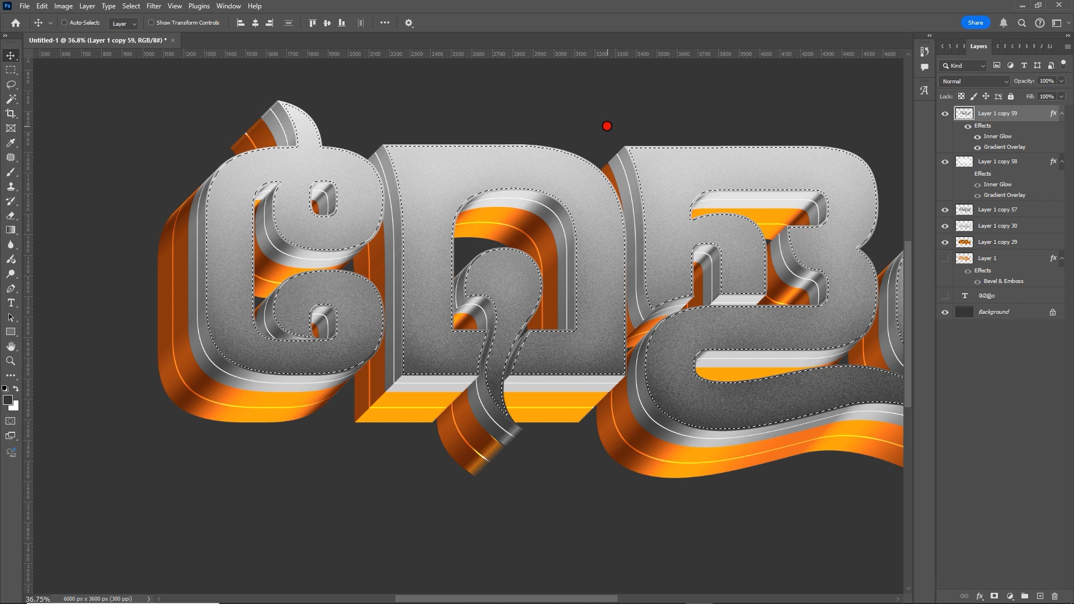
pyautogui.press('Delete')
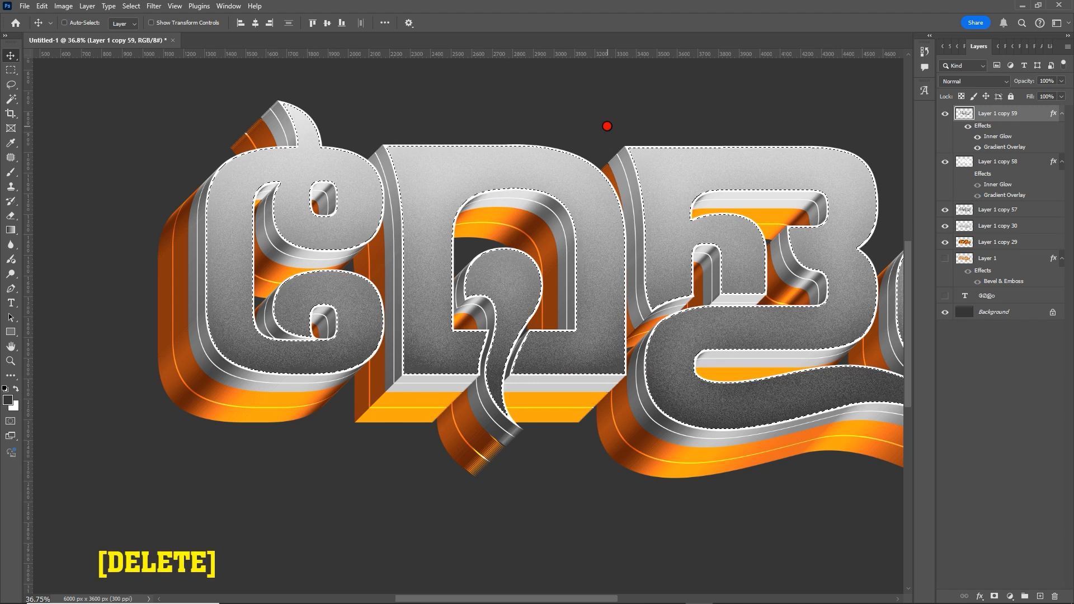
pyautogui.press('ctrl')
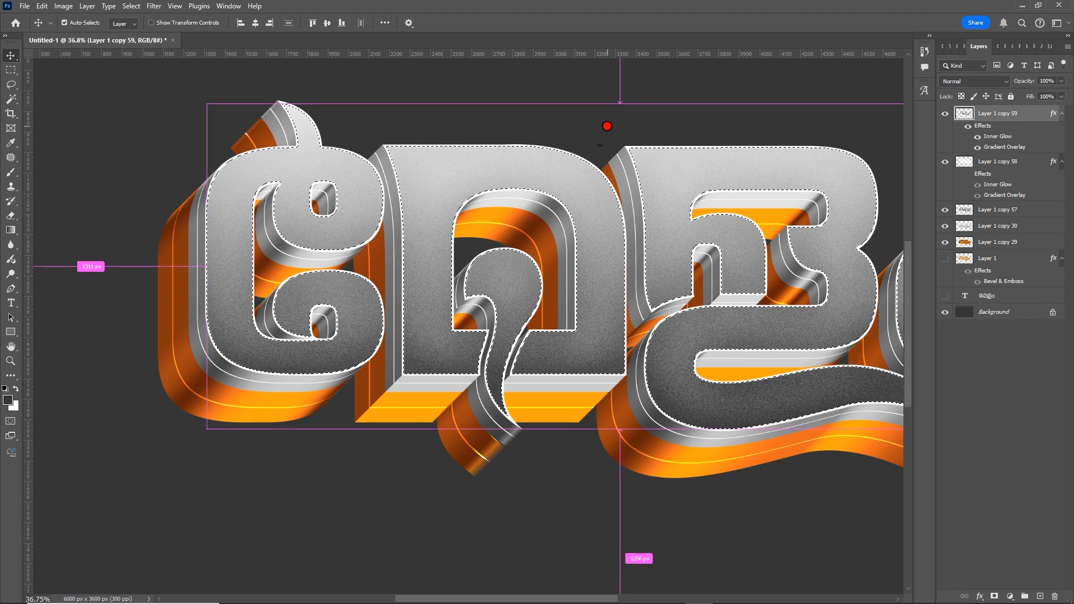
pyautogui.hotkey('ctrl', 'd')
pyautogui.scroll(-4, 648, 228)
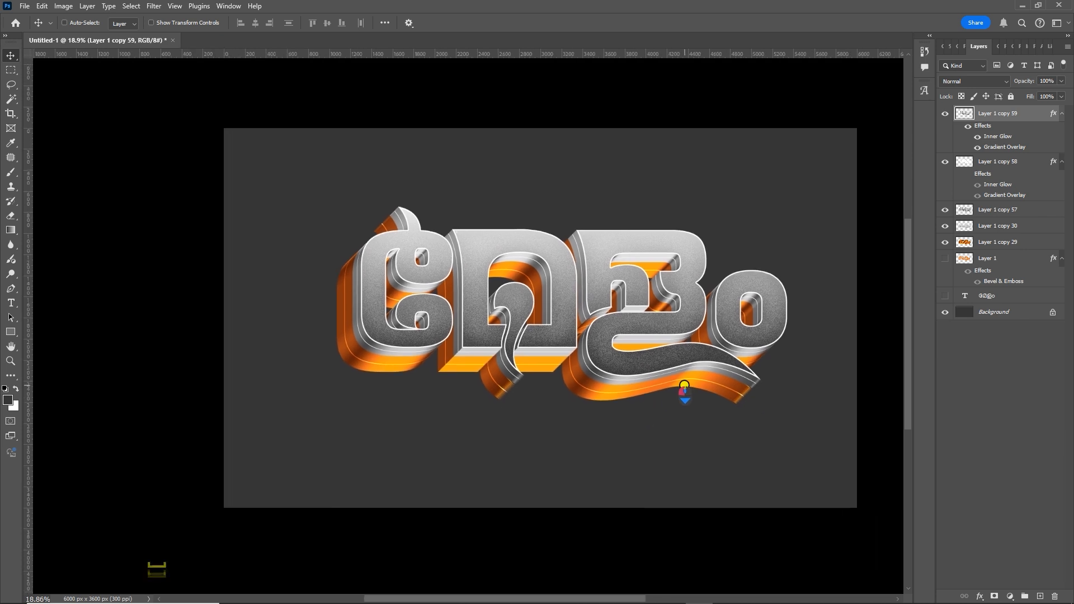
pyautogui.scroll(3, 680, 381)
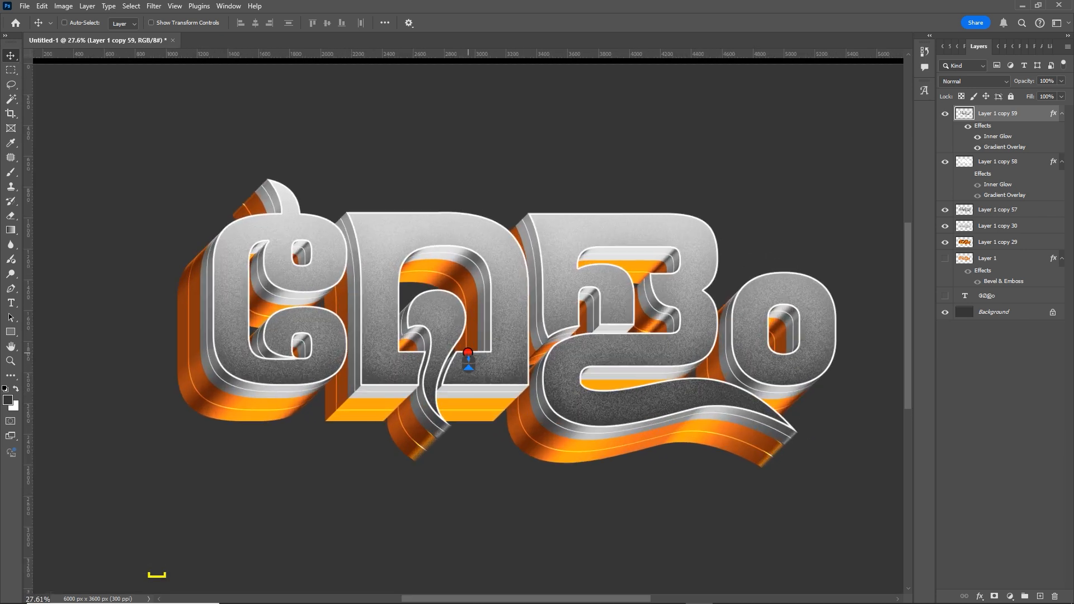
pyautogui.scroll(4, 583, 343)
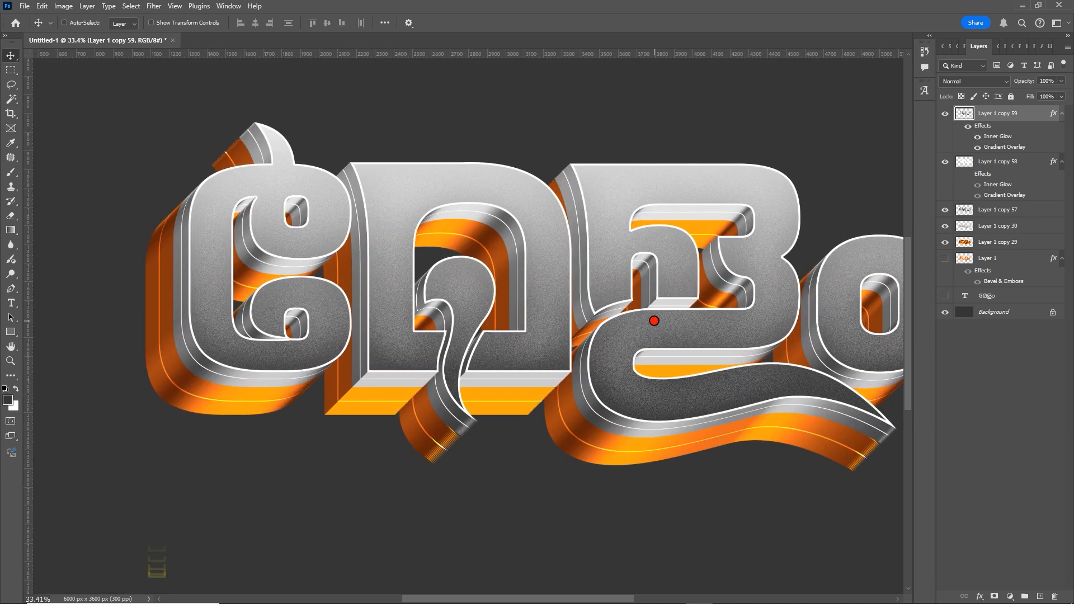
# Try moving the white Layer 1 copy 58 down from behind the textured face, and undo the move
pyautogui.click(1005, 164)
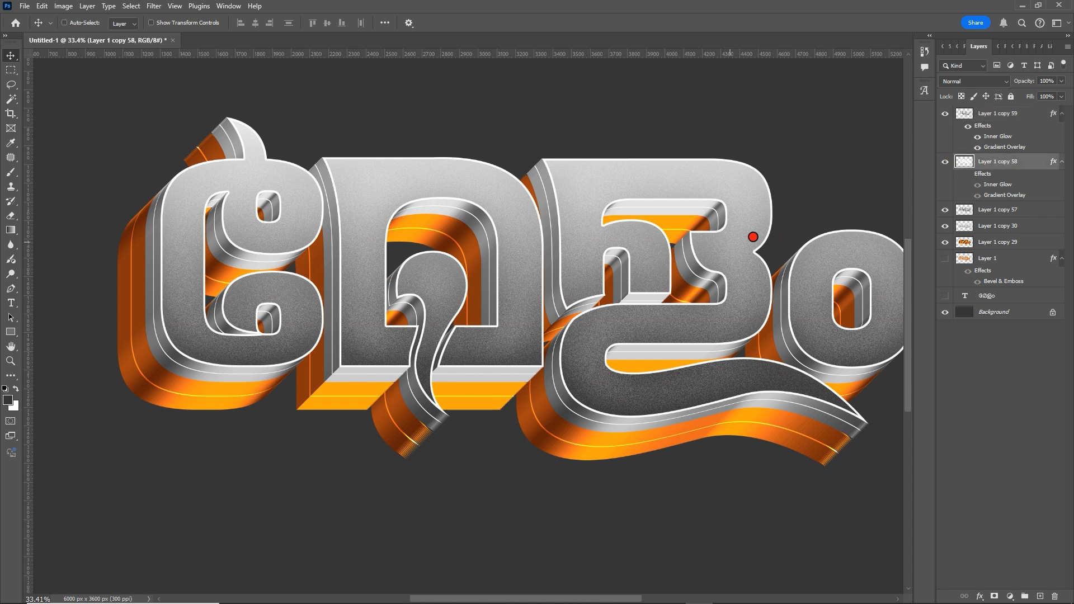
pyautogui.moveTo(779, 239); pyautogui.dragTo(778, 358)
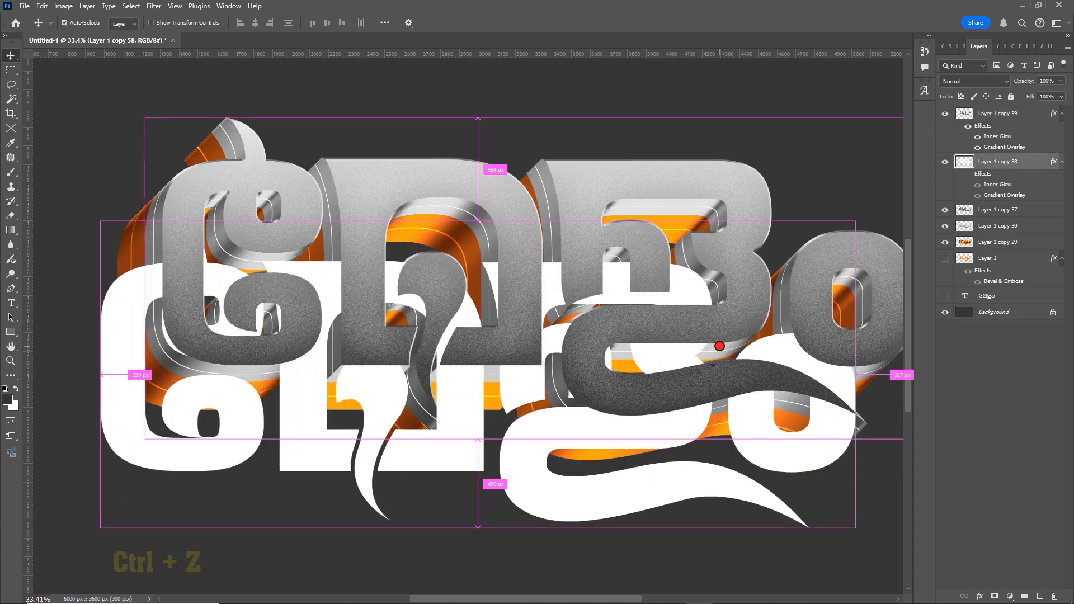
pyautogui.hotkey('ctrl', 'z')
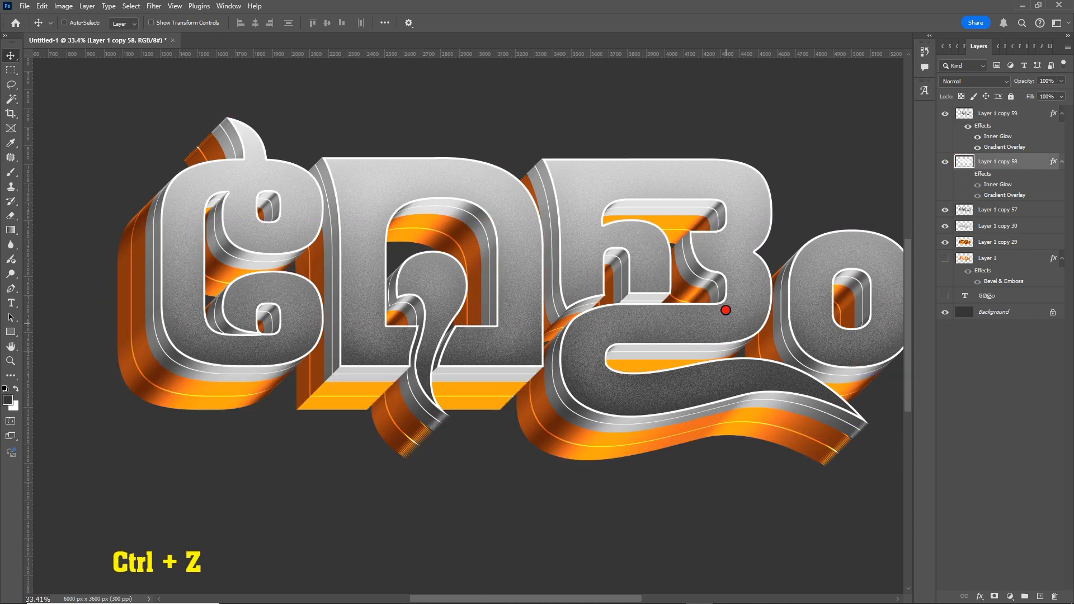
# Darken the silver extrusion on Layer 1 copy 57 with Levels, using input black 52 and output white 177
pyautogui.click(989, 211)
pyautogui.moveTo(756, 298); pyautogui.dragTo(673, 306)
pyautogui.hotkey('ctrl', 'z')
pyautogui.moveTo(694, 372); pyautogui.dragTo(720, 359)
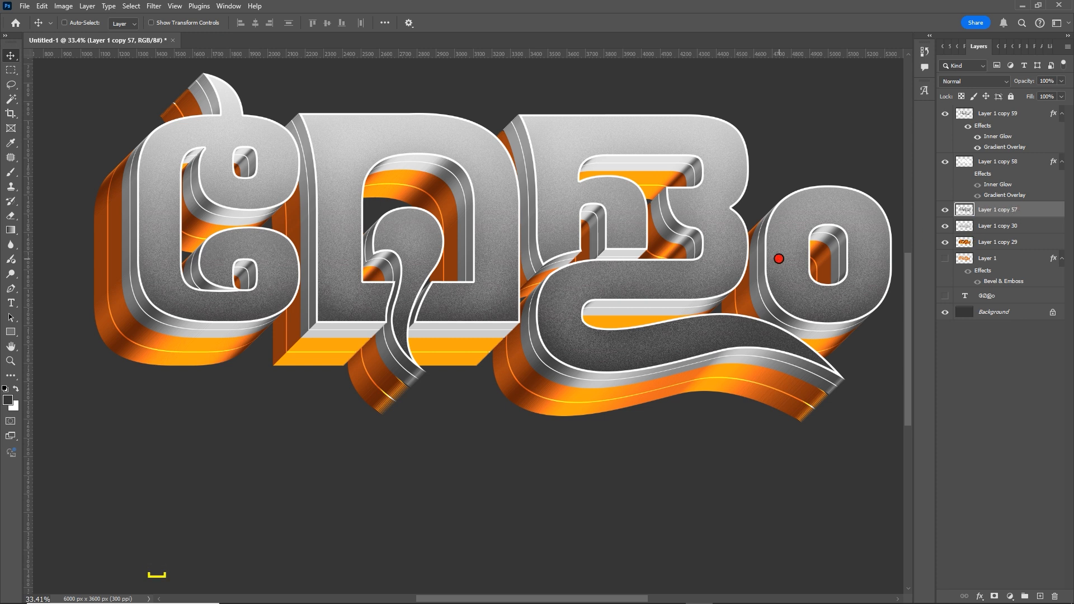
pyautogui.hotkey('ctrl', 'l')
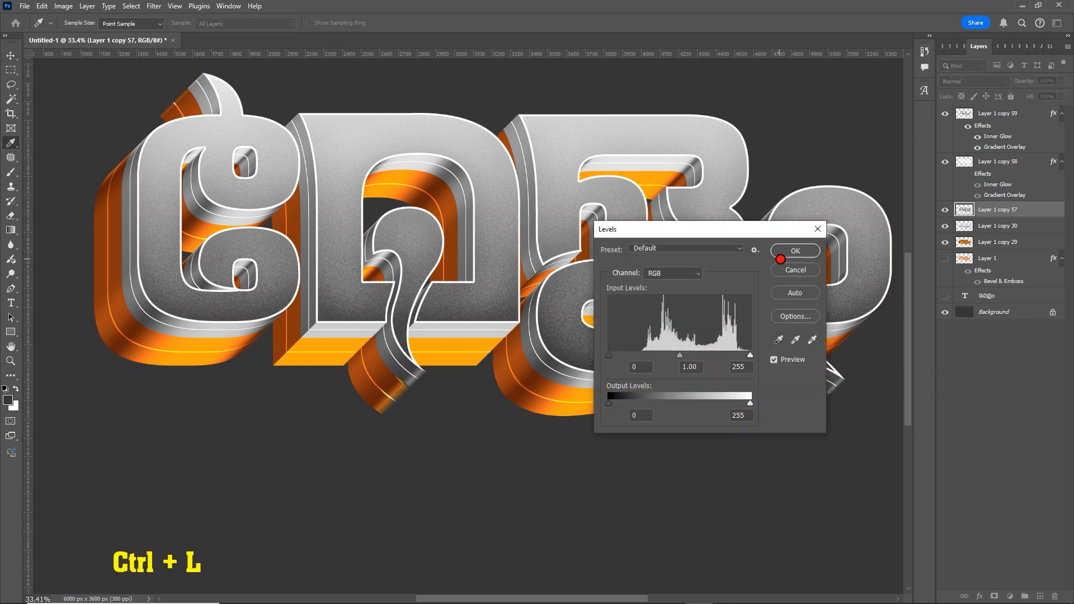
pyautogui.moveTo(704, 231); pyautogui.dragTo(558, 304)
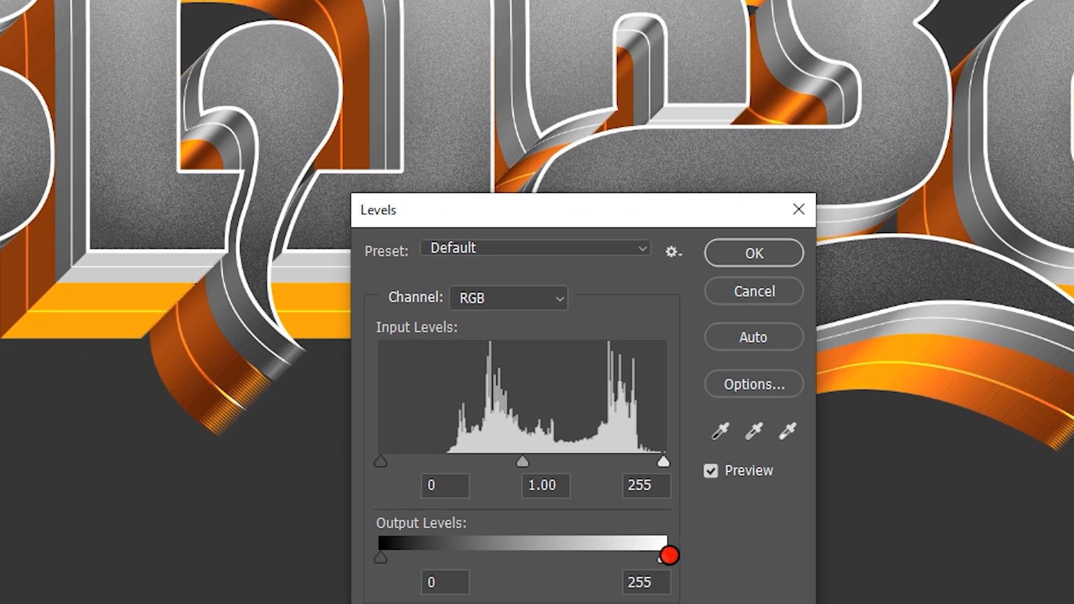
pyautogui.moveTo(659, 554); pyautogui.dragTo(576, 551)
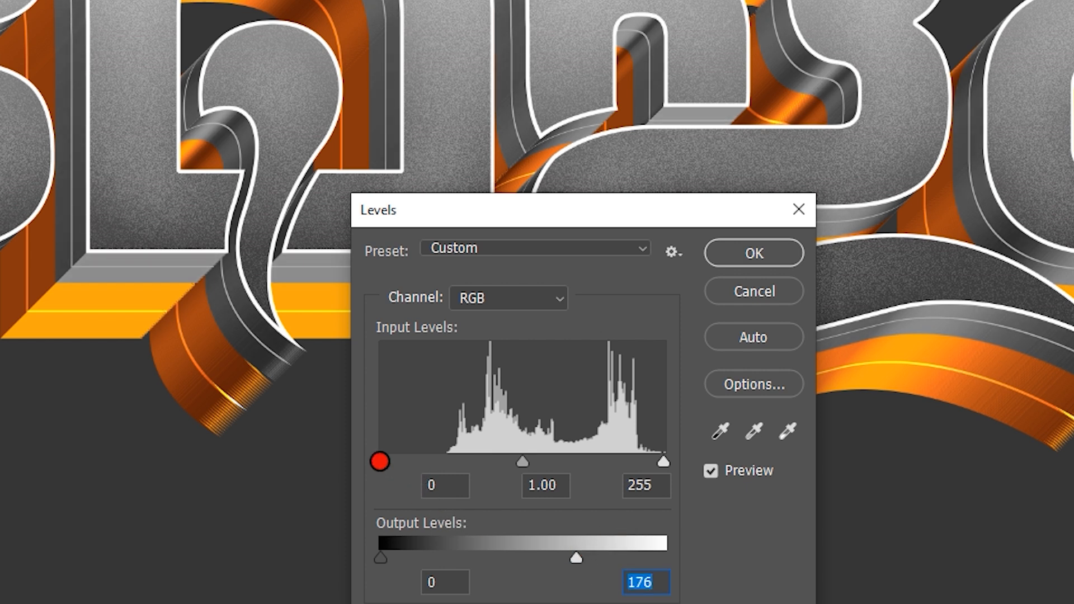
pyautogui.moveTo(369, 462); pyautogui.dragTo(438, 459)
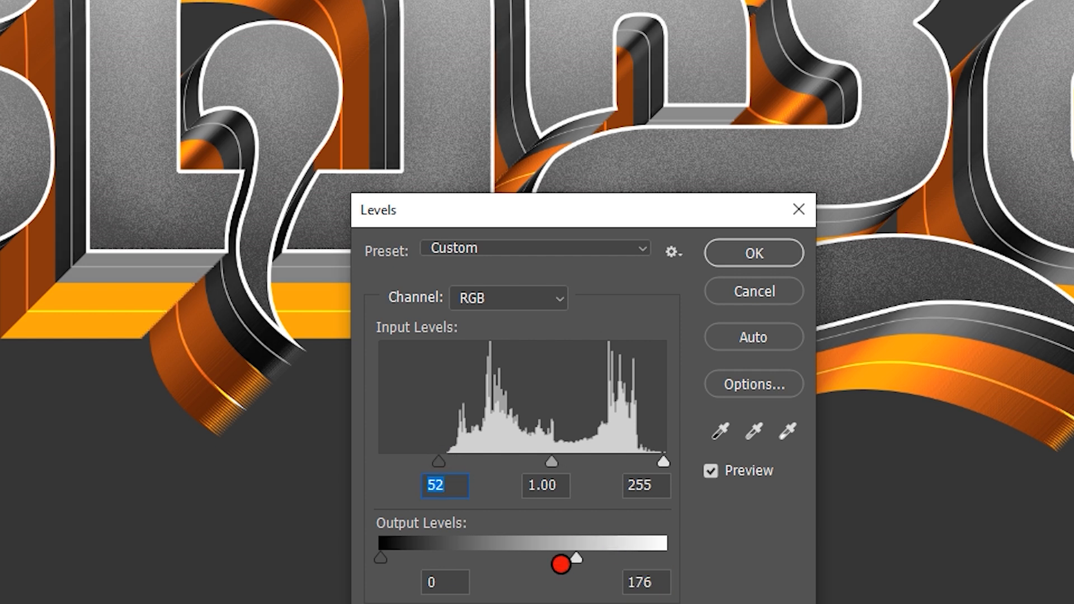
pyautogui.moveTo(574, 557)
pyautogui.mouseDown()
pyautogui.moveTo(599, 555)
pyautogui.moveTo(574, 555)
pyautogui.mouseUp()
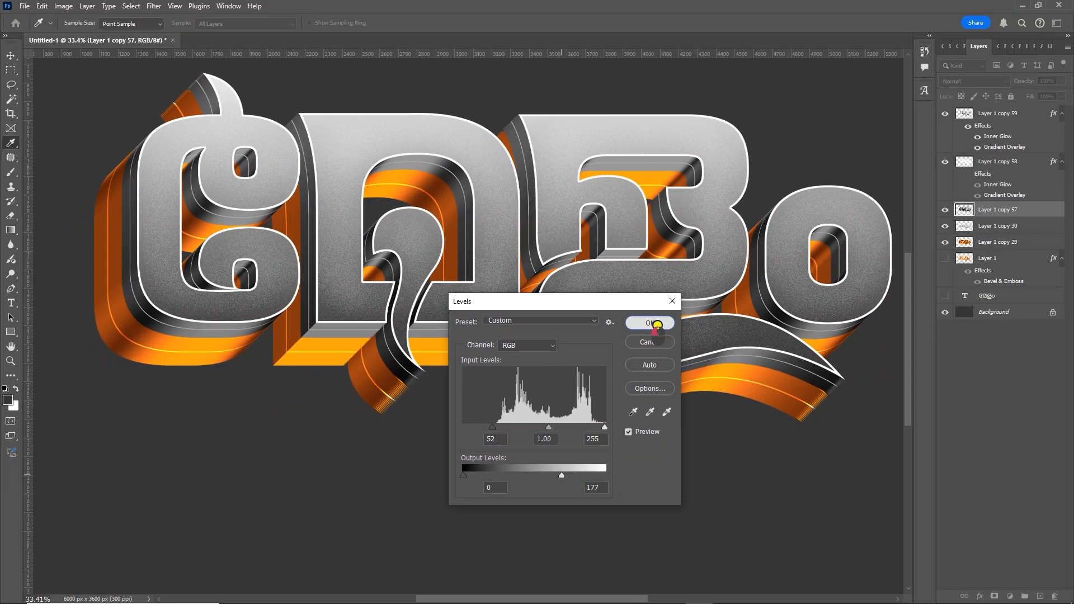
pyautogui.click(698, 291)
# Select the orange extrusion on Layer 1 copy 29 and add a Drop Shadow effect to it
pyautogui.scroll(-4, 643, 334)
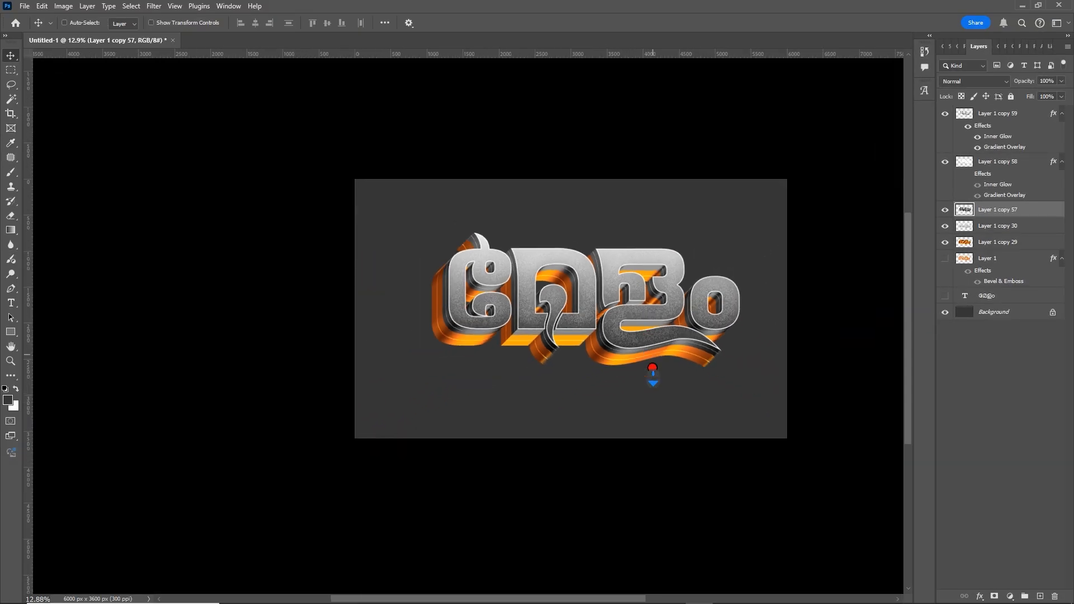
pyautogui.scroll(3, 653, 380)
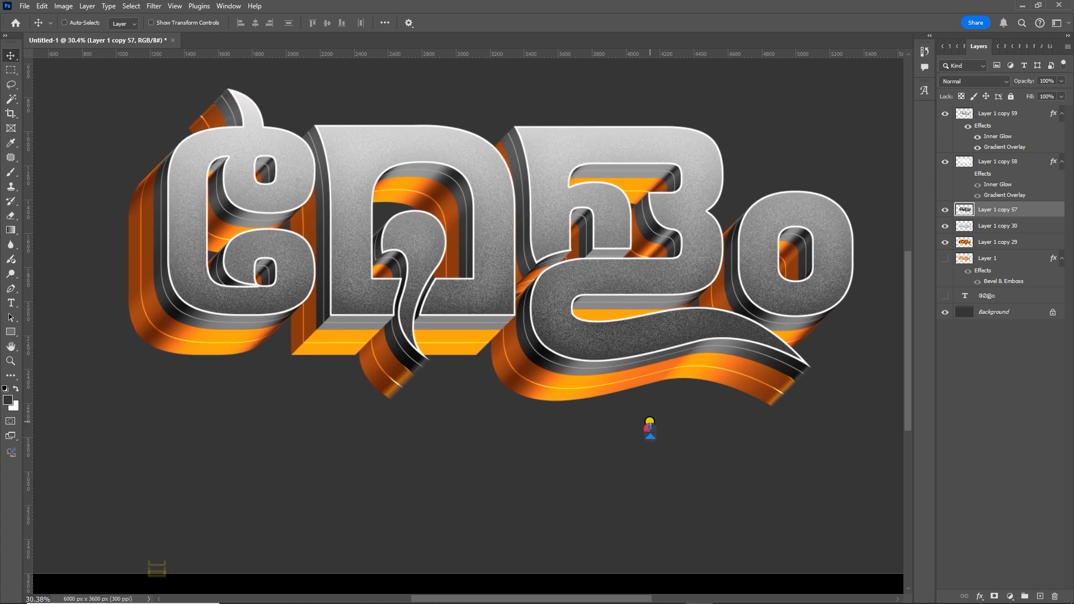
pyautogui.scroll(-3, 647, 427)
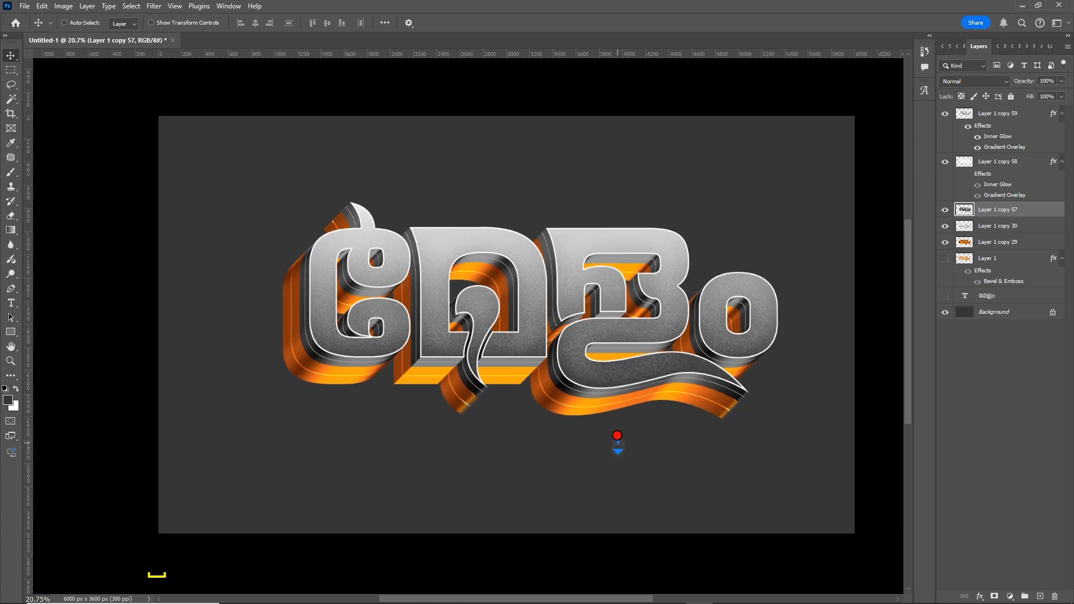
pyautogui.rightClick(551, 409)
pyautogui.click(592, 414)
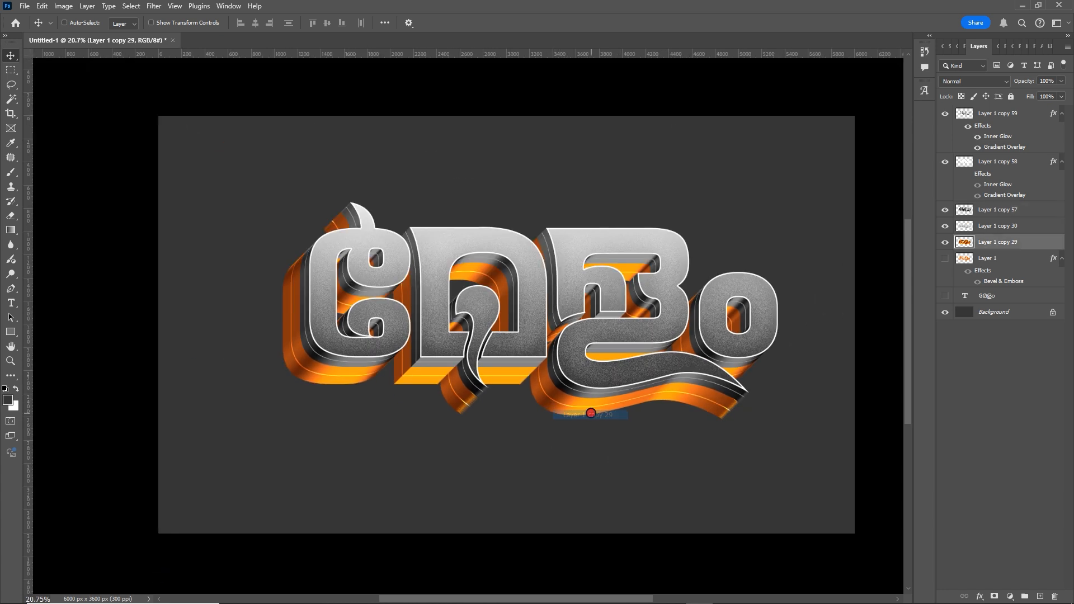
pyautogui.click(518, 394)
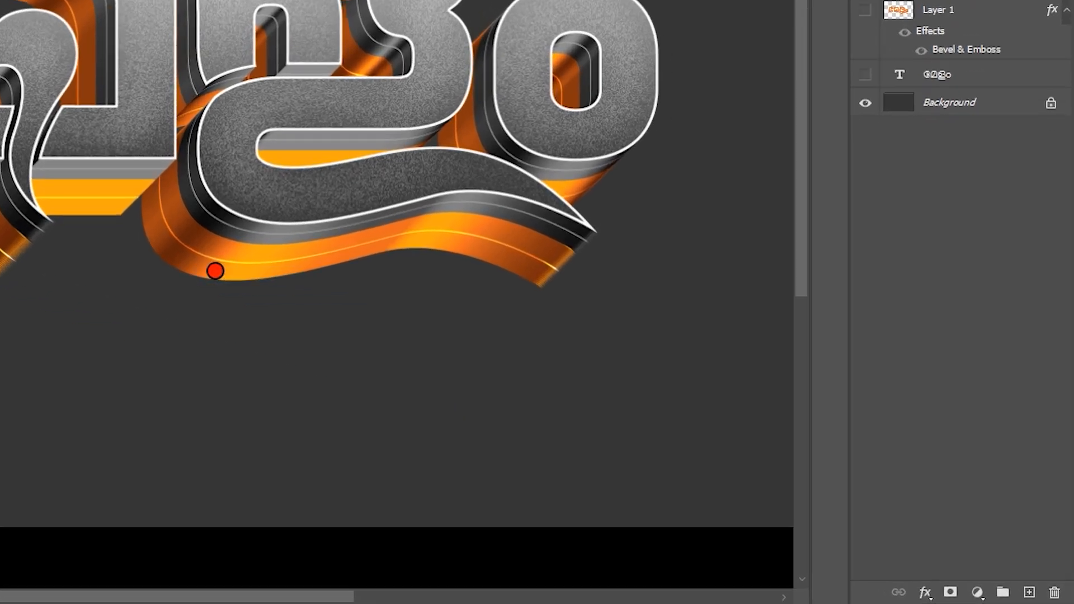
pyautogui.click(868, 582)
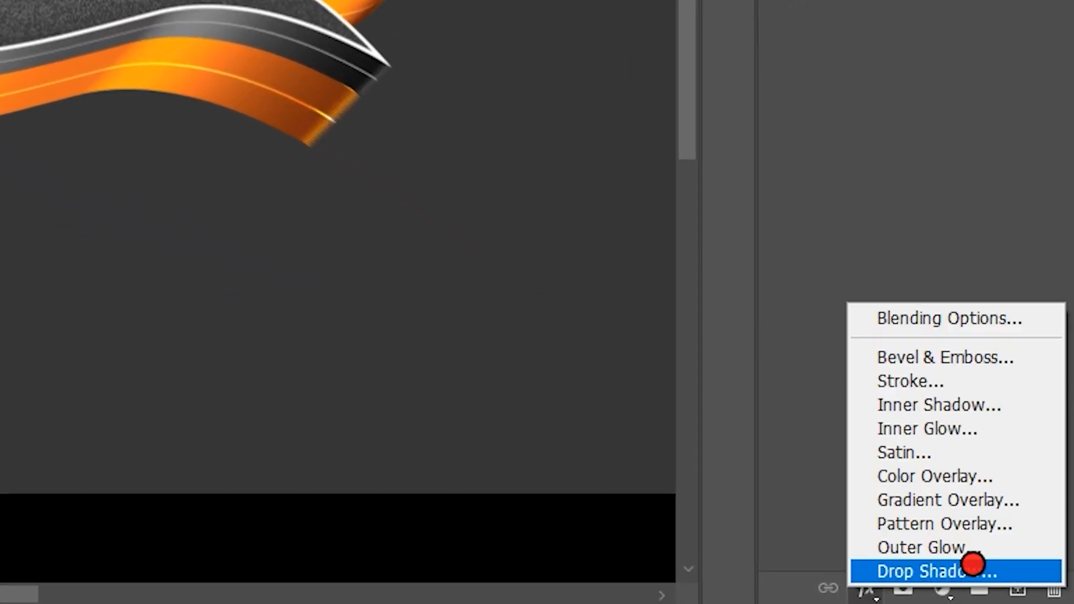
pyautogui.click(966, 567)
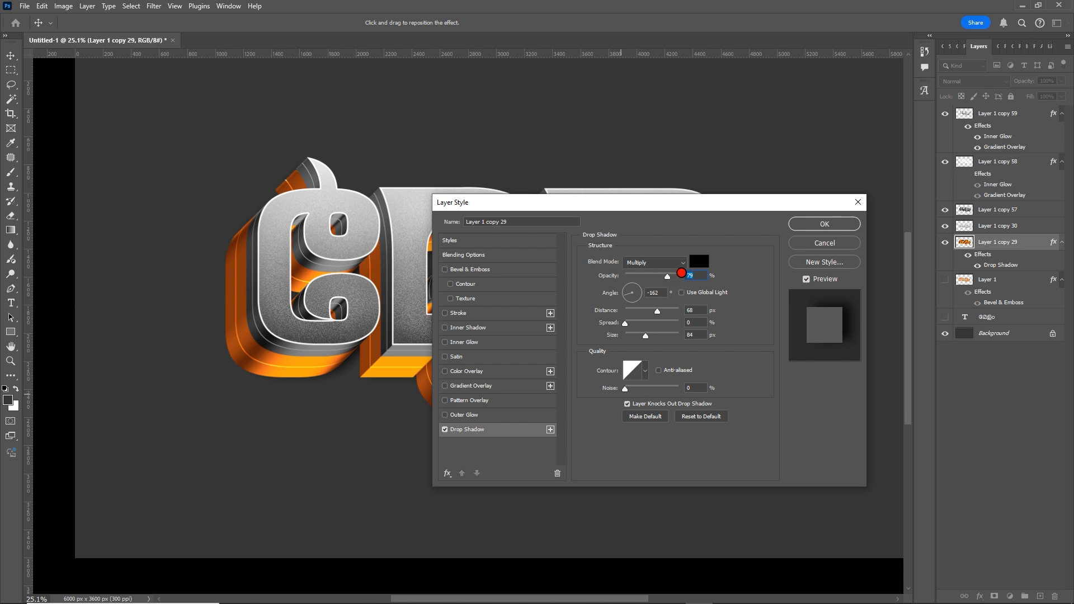
# Offset the black Multiply shadow to a 41° angle and 119 px distance, adjust its opacity, and apply the effect
pyautogui.moveTo(662, 211); pyautogui.dragTo(756, 288)
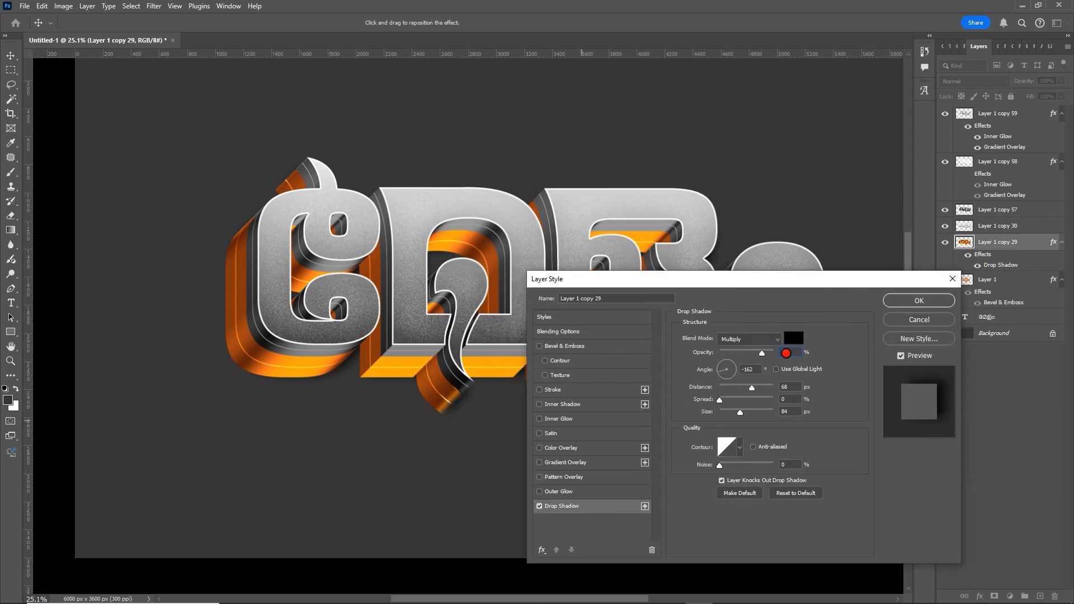
pyautogui.click(794, 338)
pyautogui.click(782, 355)
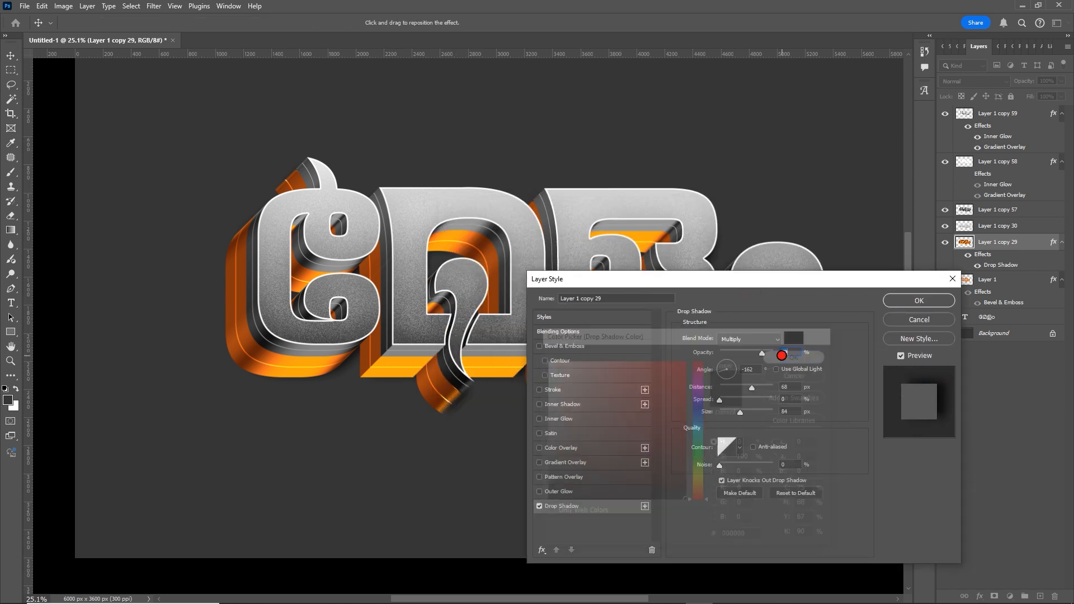
pyautogui.moveTo(762, 353); pyautogui.dragTo(767, 355)
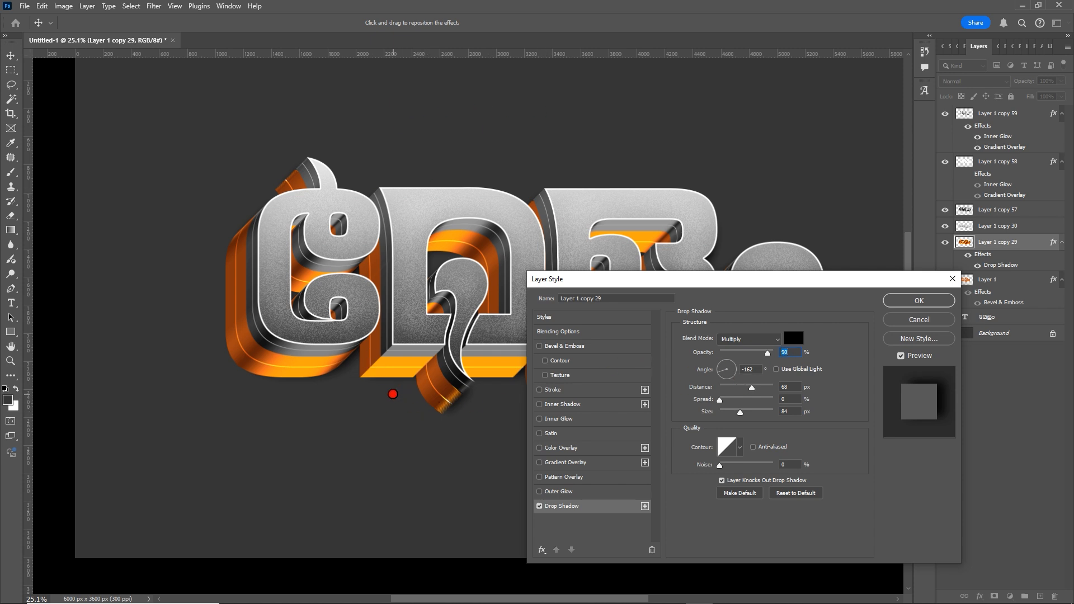
pyautogui.moveTo(391, 391); pyautogui.dragTo(371, 408)
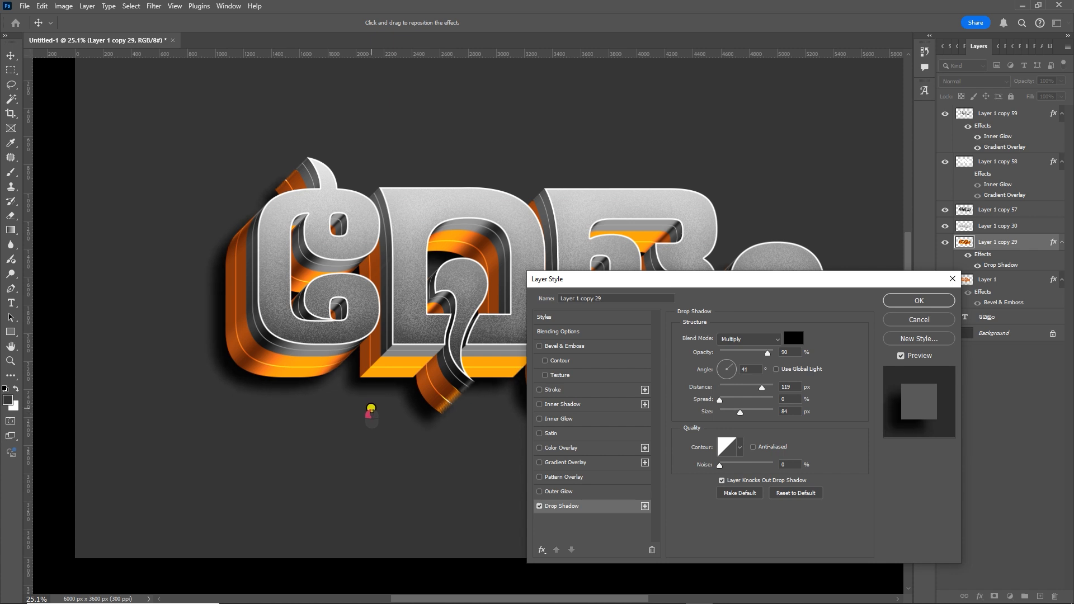
pyautogui.click(715, 356)
pyautogui.moveTo(754, 354); pyautogui.dragTo(754, 353)
pyautogui.click(920, 299)
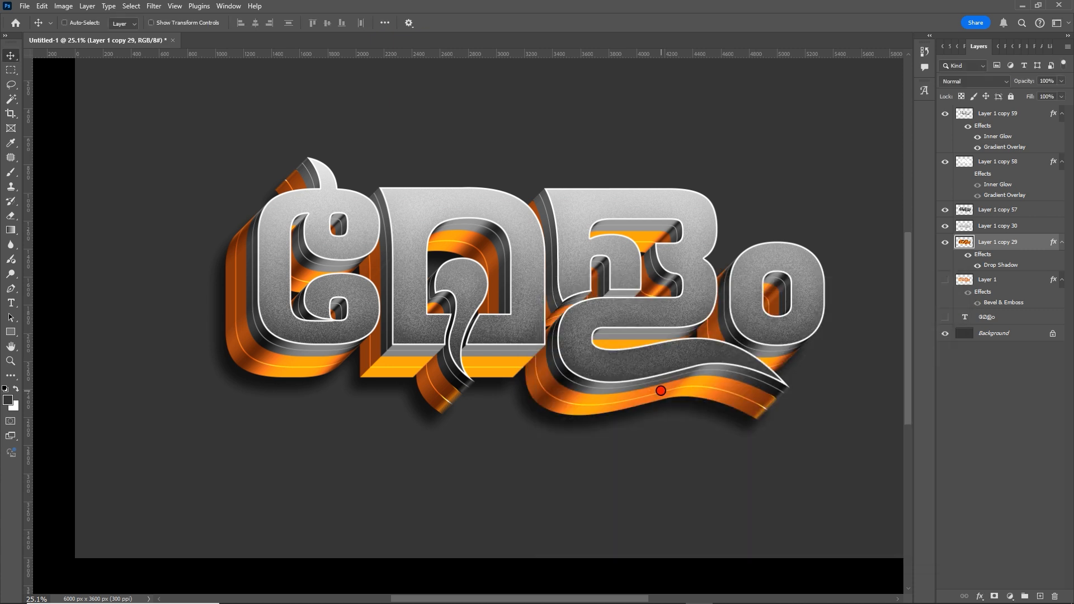
# Examine the lettering without the interface panels, checking the grain, white edges, extrusions and drop shadow up close and as a whole
pyautogui.hotkey('ctrl', '0')
pyautogui.press('Tab')
pyautogui.scroll(-2, 655, 442)
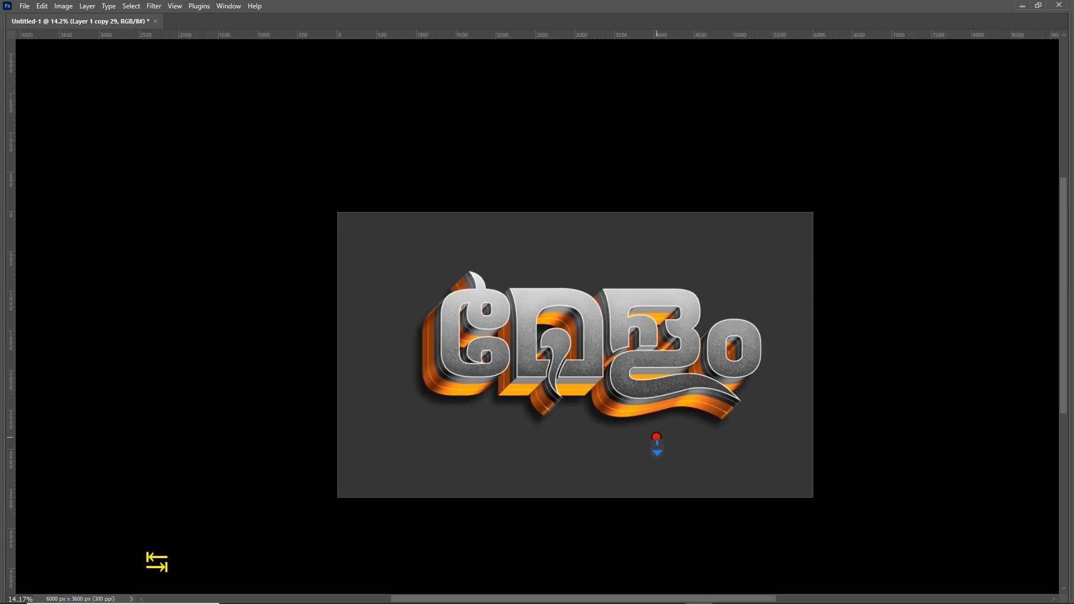
pyautogui.scroll(8, 791, 408)
pyautogui.scroll(3, 730, 369)
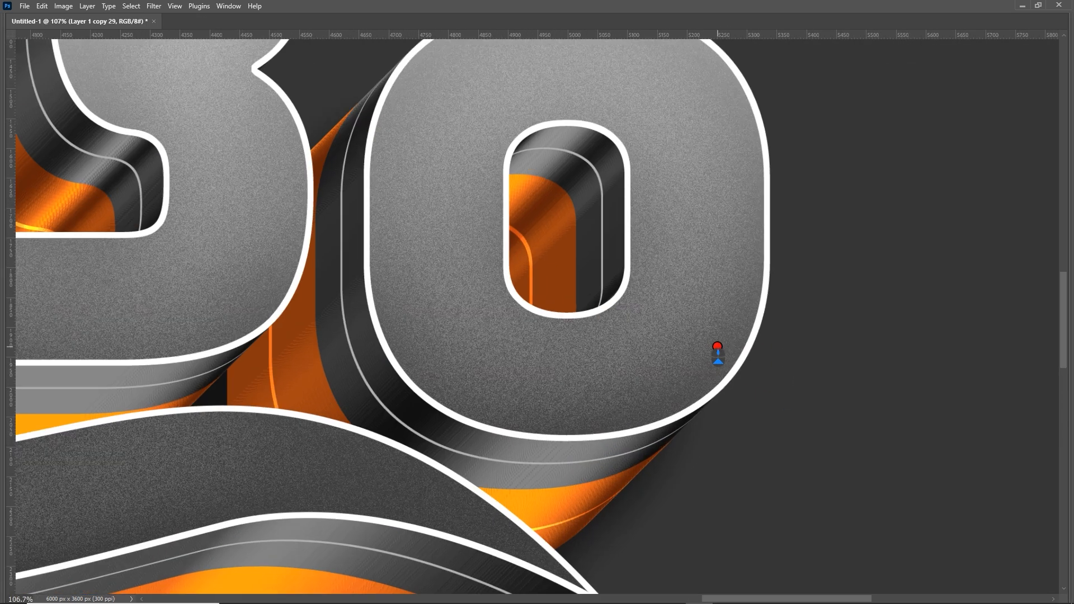
pyautogui.scroll(2, 696, 319)
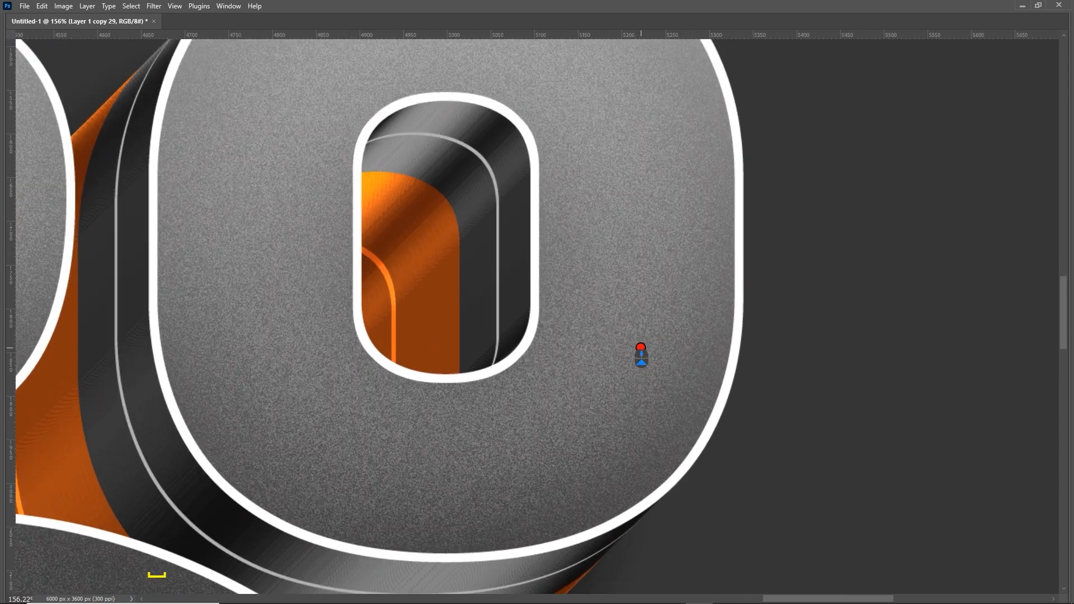
pyautogui.moveTo(628, 367); pyautogui.dragTo(706, 339)
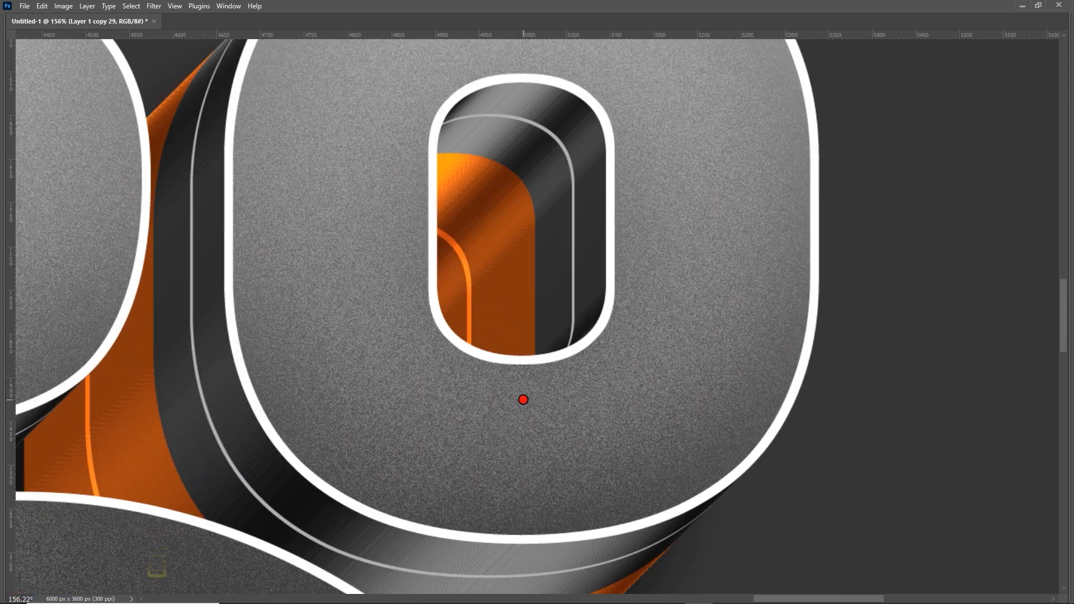
pyautogui.moveTo(525, 399); pyautogui.dragTo(657, 287)
pyautogui.moveTo(463, 399); pyautogui.dragTo(619, 241)
pyautogui.moveTo(446, 367); pyautogui.dragTo(734, 381)
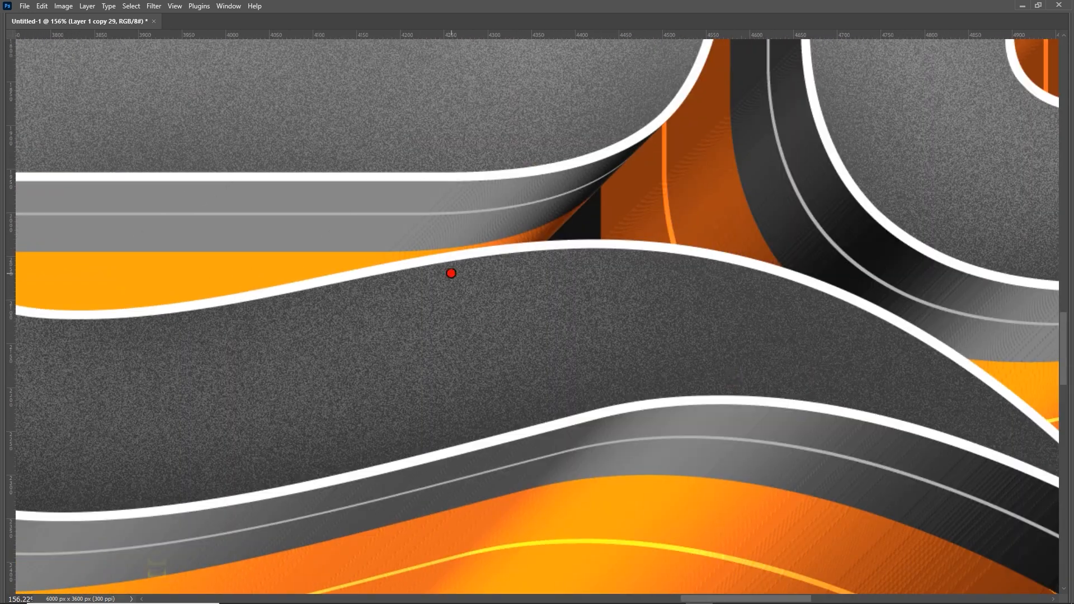
pyautogui.moveTo(451, 230); pyautogui.dragTo(457, 420)
pyautogui.moveTo(536, 234); pyautogui.dragTo(535, 416)
pyautogui.moveTo(581, 289); pyautogui.dragTo(593, 387)
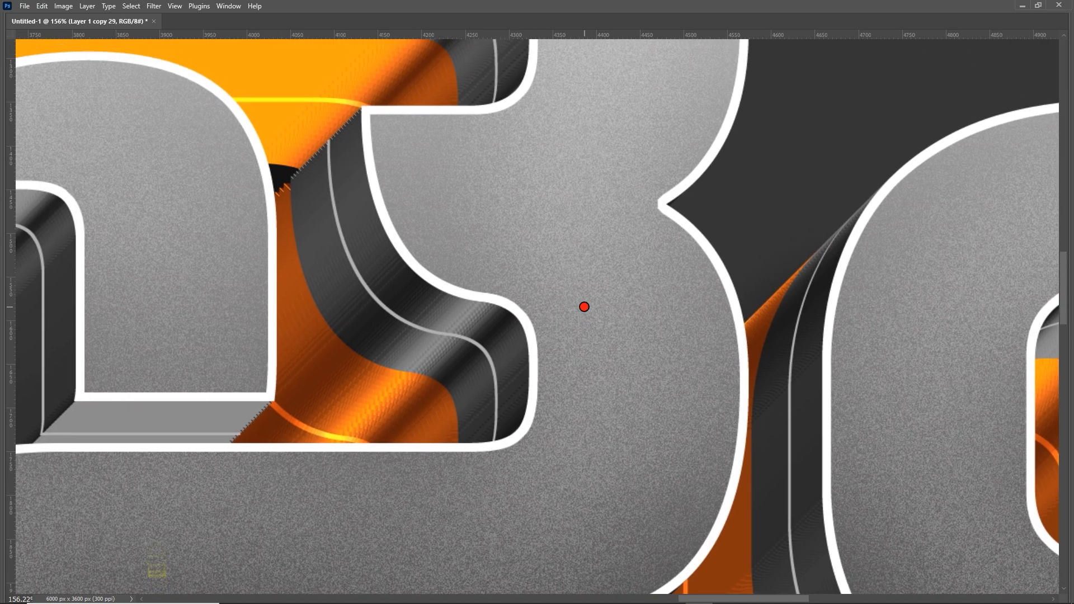
pyautogui.moveTo(488, 407); pyautogui.dragTo(721, 75)
pyautogui.moveTo(537, 357); pyautogui.dragTo(795, 91)
pyautogui.moveTo(657, 299); pyautogui.dragTo(794, 204)
pyautogui.moveTo(347, 254); pyautogui.dragTo(461, 448)
pyautogui.scroll(-15, 461, 450)
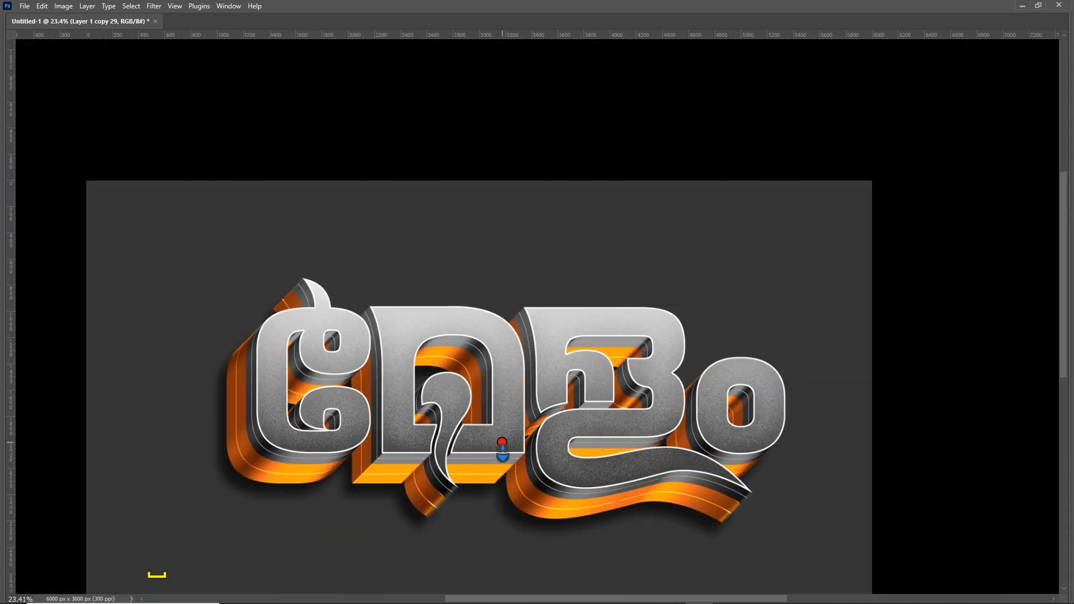
pyautogui.scroll(-4, 513, 462)
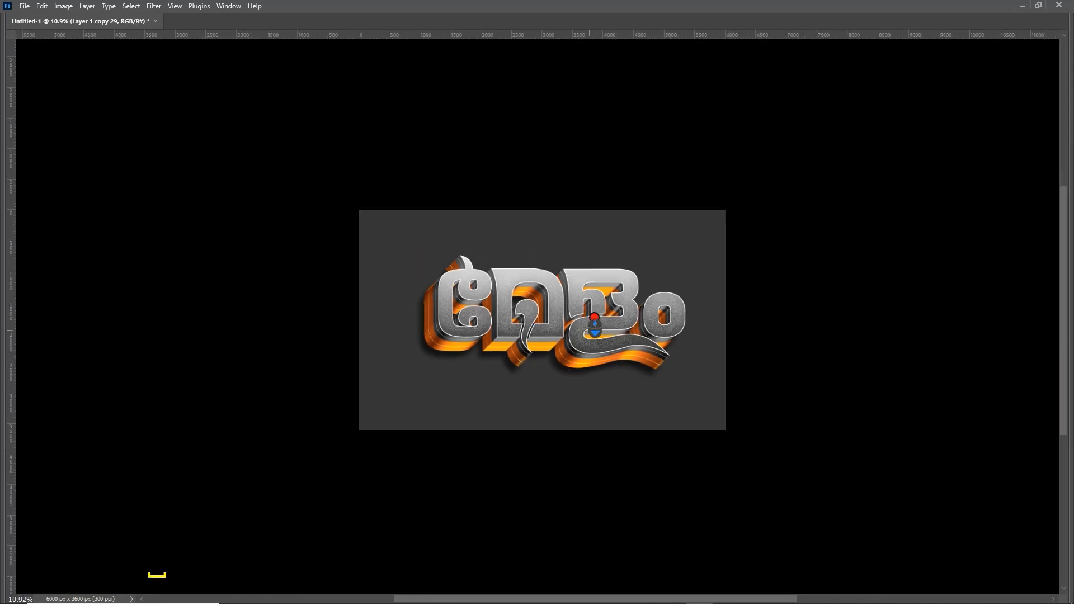
pyautogui.scroll(5, 594, 325)
pyautogui.moveTo(618, 306); pyautogui.dragTo(625, 320)
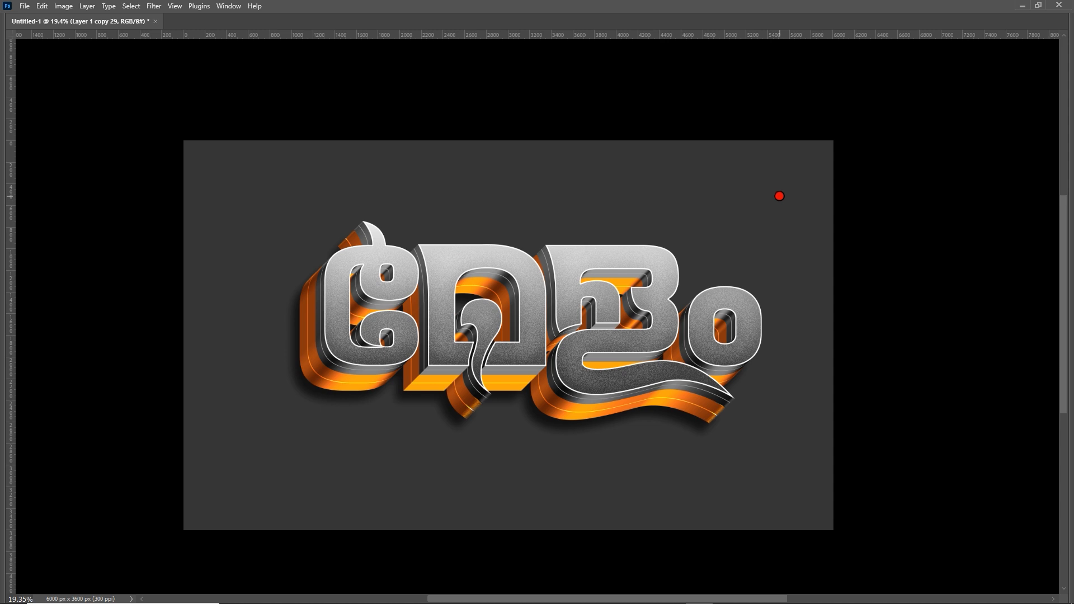
pyautogui.press('Tab')
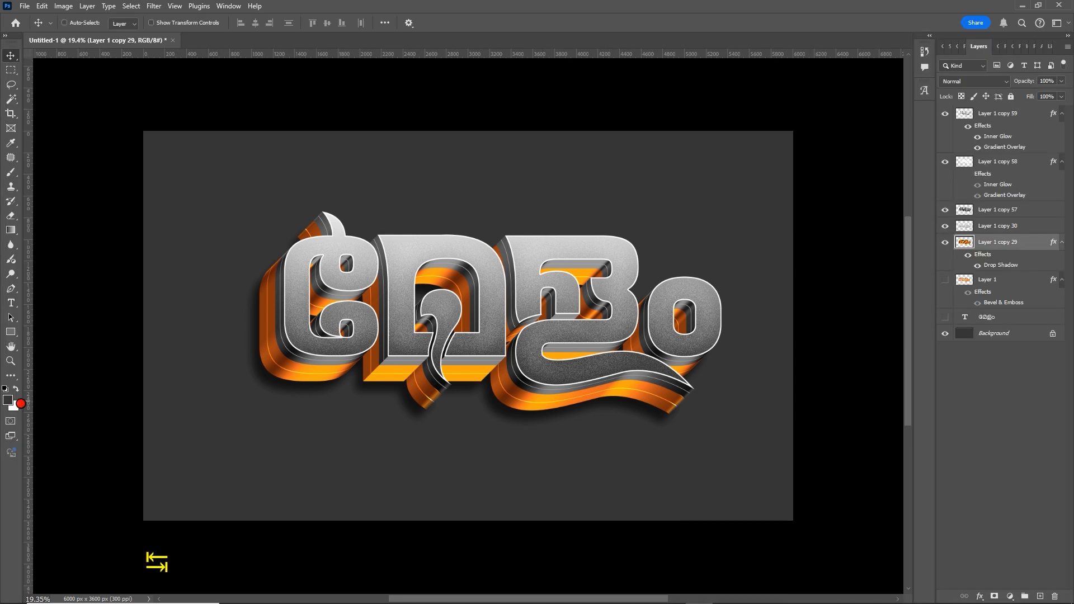
# Set the foreground colour to black (000000) and fill the Background layer with it
pyautogui.click(8, 399)
pyautogui.moveTo(567, 475); pyautogui.dragTo(727, 523)
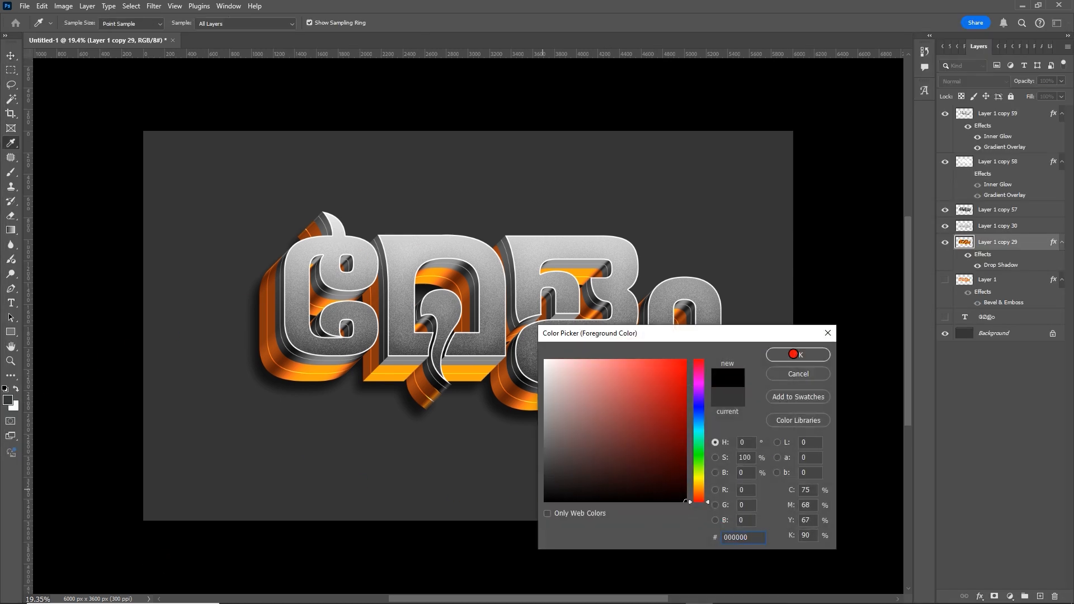
pyautogui.click(794, 355)
pyautogui.press('v')
pyautogui.rightClick(696, 178)
pyautogui.click(707, 175)
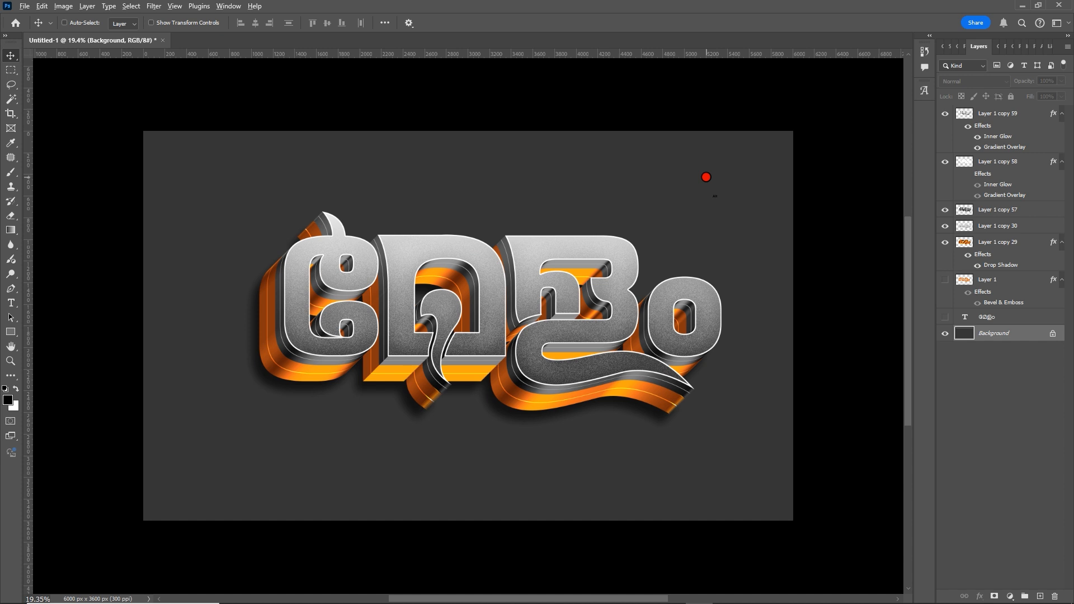
pyautogui.hotkey('alt', 'Delete')
pyautogui.press('Tab')
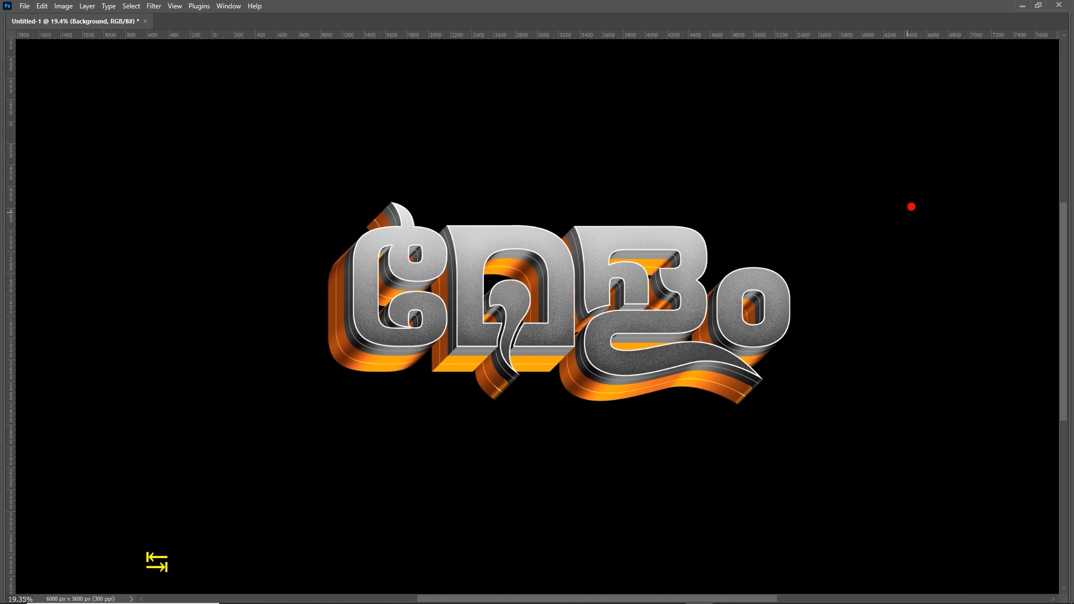
pyautogui.scroll(5, 919, 202)
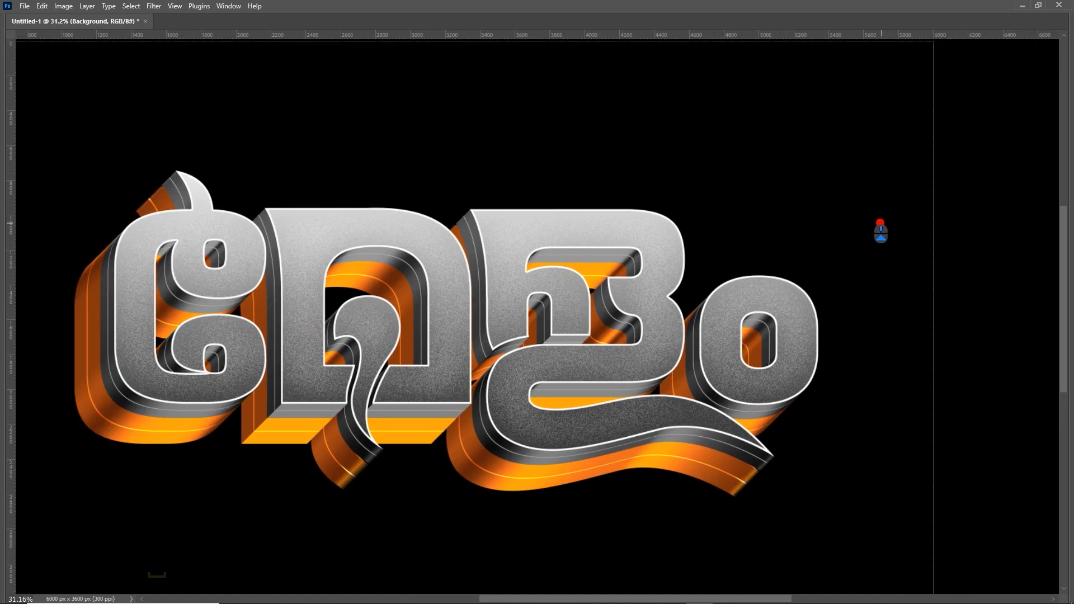
pyautogui.moveTo(881, 226); pyautogui.dragTo(931, 220)
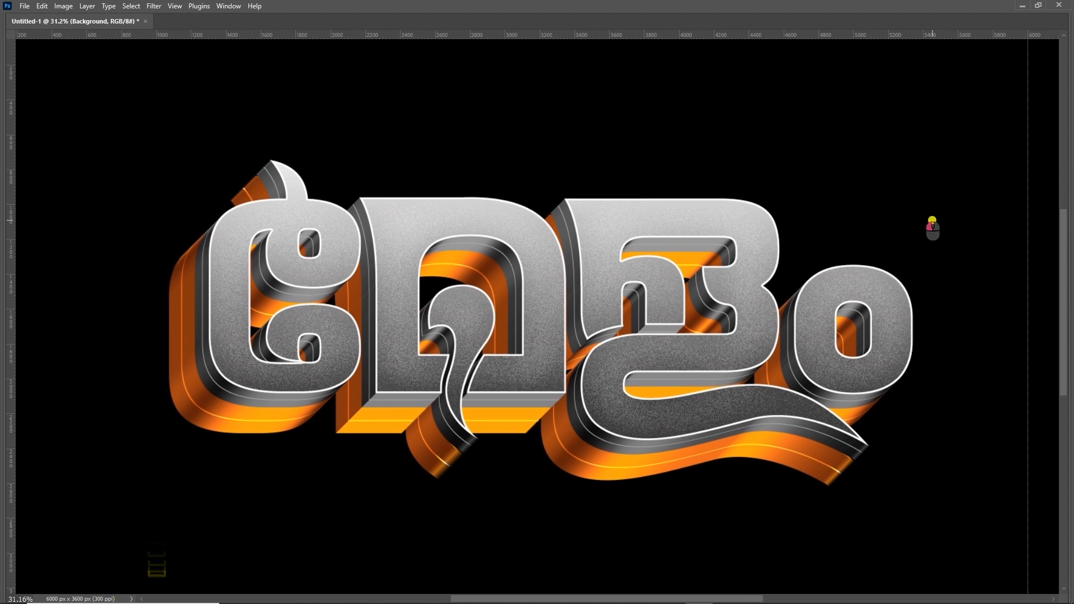